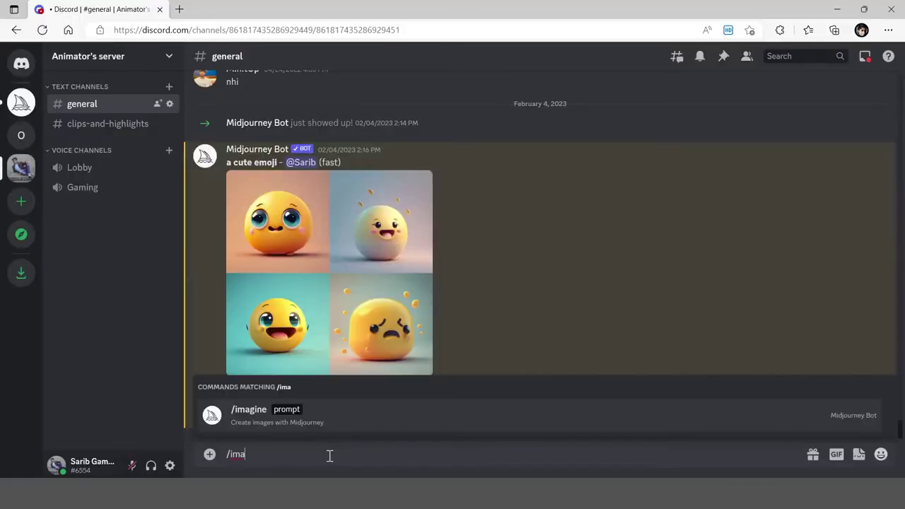
# Prompt Midjourney with /imagine for a burger commercial poster
pyautogui.press('Tab')
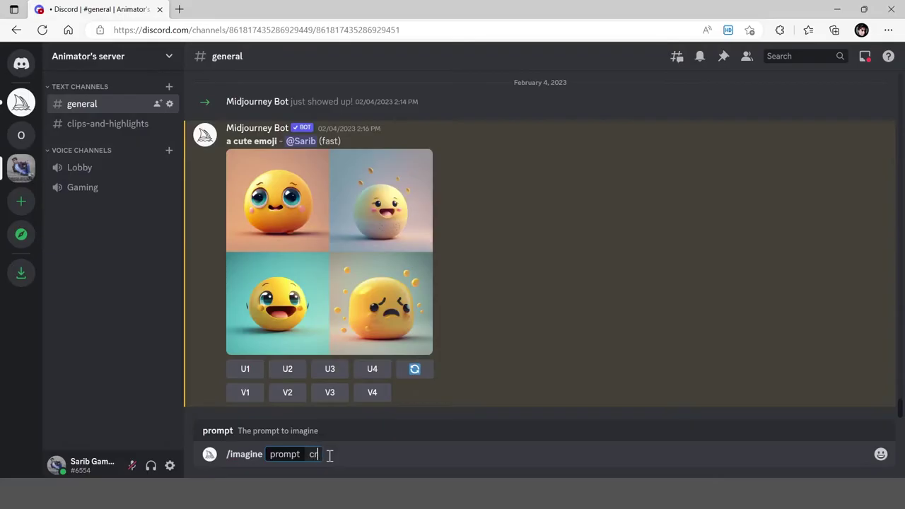
pyautogui.write('poster for burger commercial')
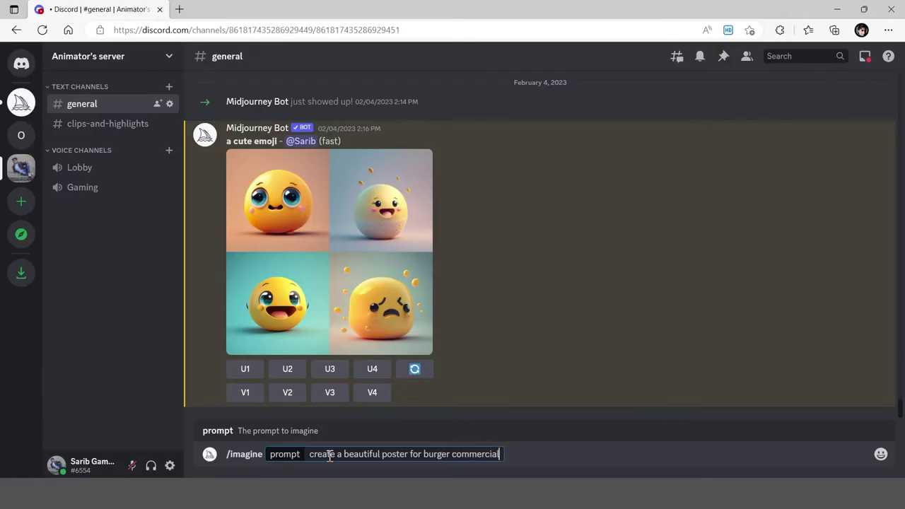
pyautogui.press('Return')
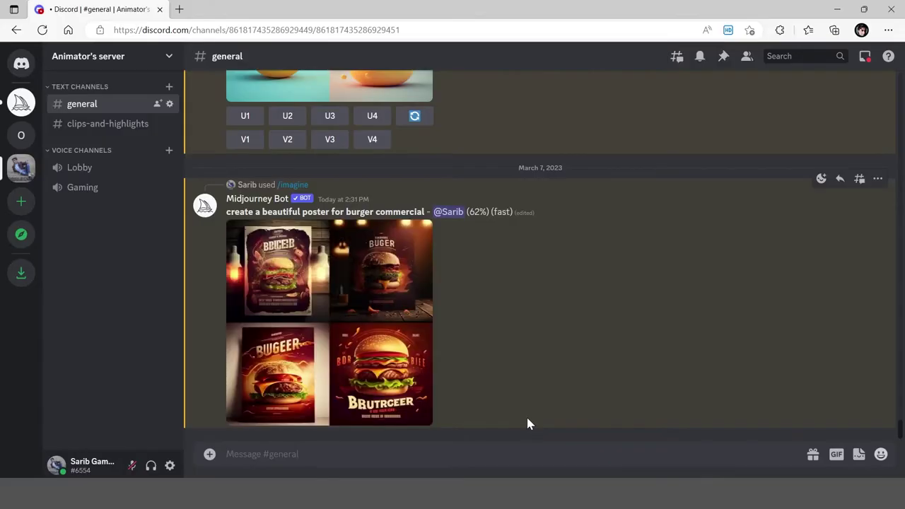
# View the four burger-poster grid full size in a new browser tab
pyautogui.click(280, 380)
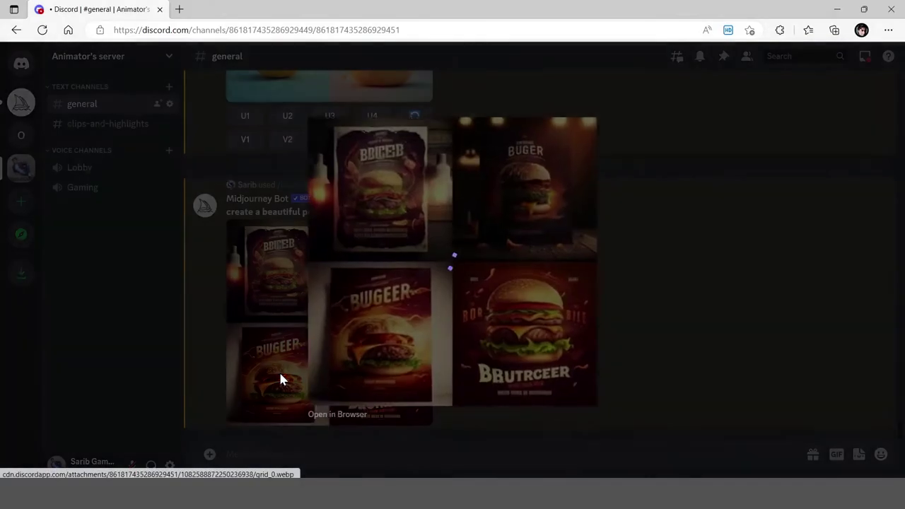
pyautogui.click(331, 417)
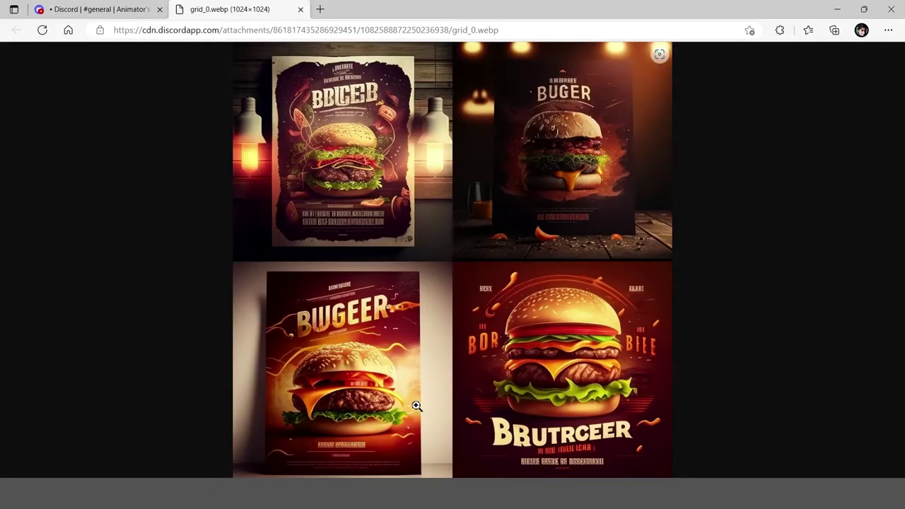
pyautogui.click(417, 406)
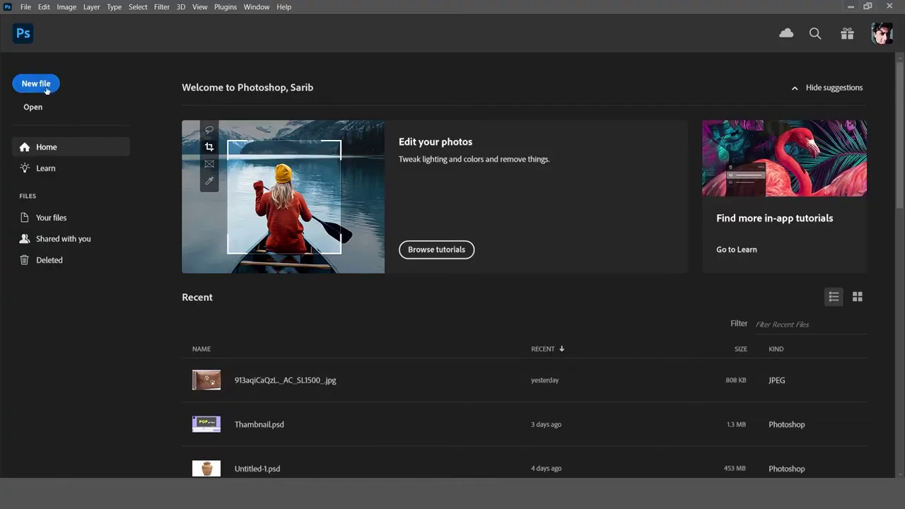
pyautogui.click(44, 88)
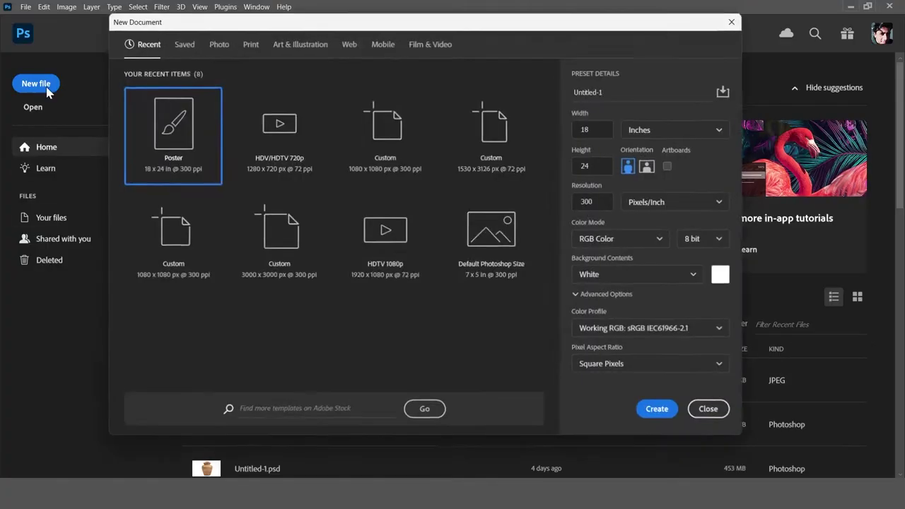
# Create a blank 18×24 in Poster document from the Art & Illustration presets
pyautogui.click(309, 47)
pyautogui.click(386, 141)
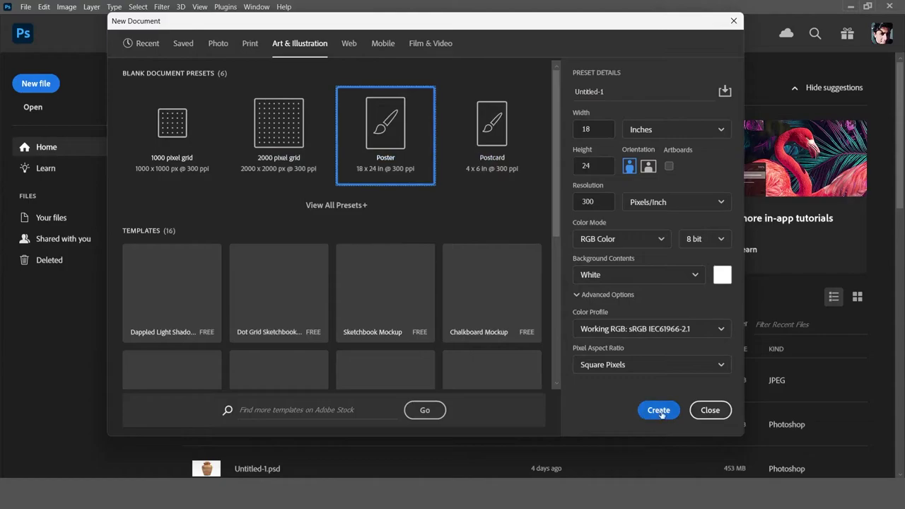
pyautogui.click(654, 413)
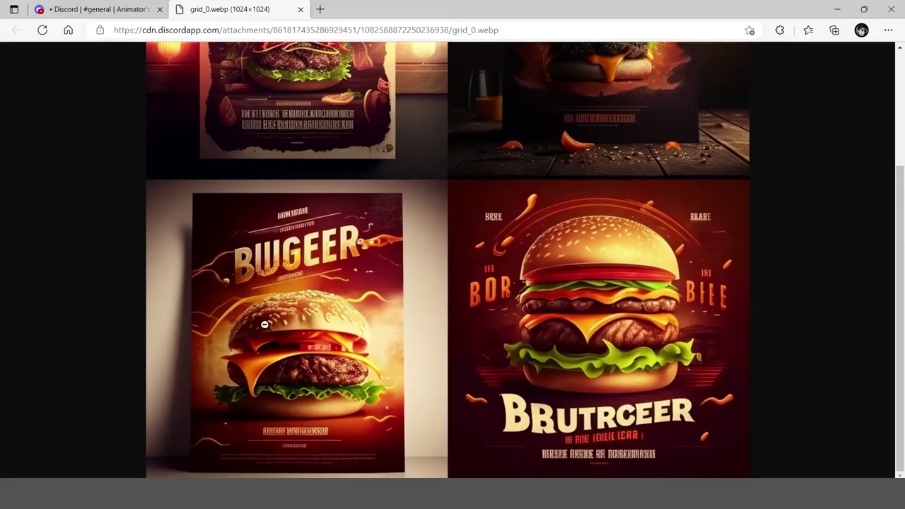
# Screen-capture the BUGEER poster from the Midjourney grid as a reference
pyautogui.press('super+shift+s')
pyautogui.moveTo(158, 181); pyautogui.dragTo(435, 478)
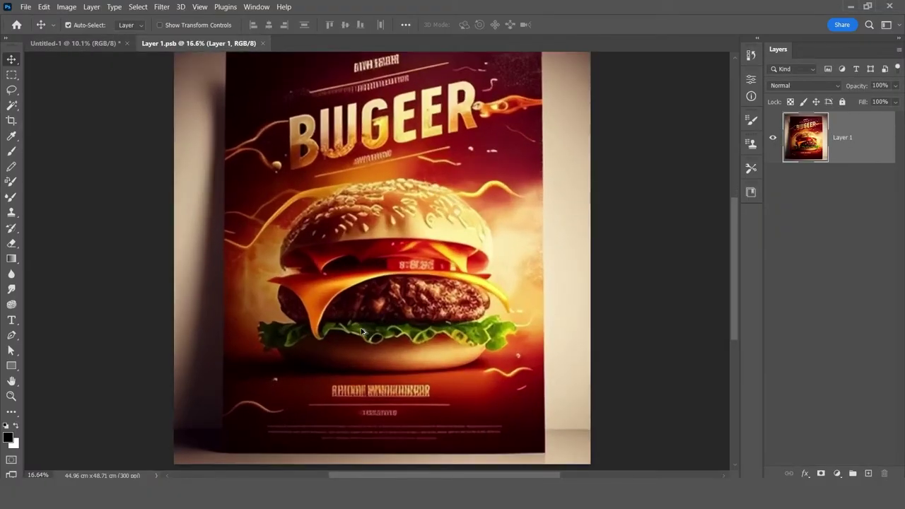
pyautogui.write('/')
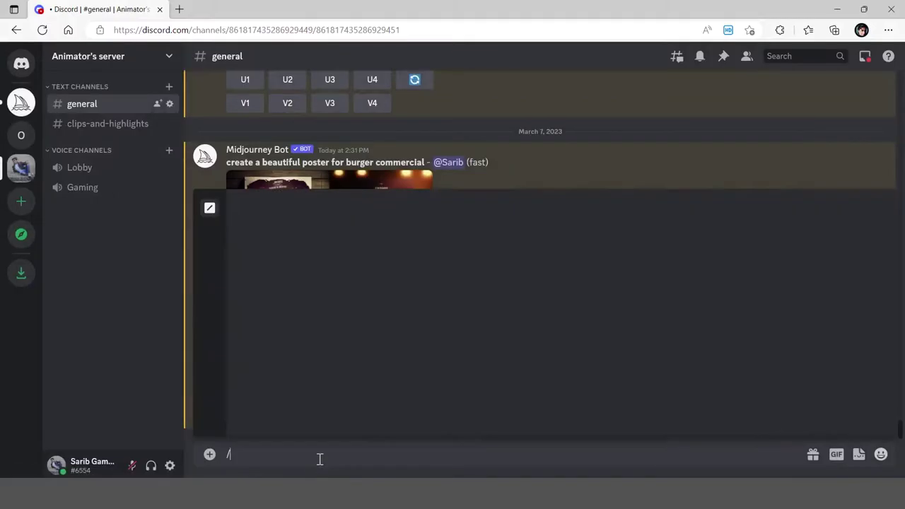
pyautogui.write('imag')
# Generate images from the prompt 'a cheezy burger on white background, spicy, hot'
pyautogui.press('Tab')
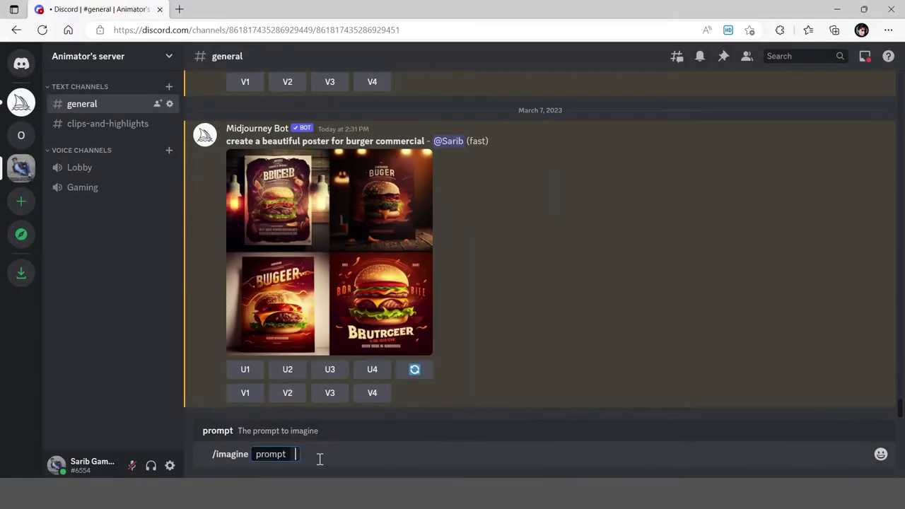
pyautogui.write('a cheezy burger on white background, spicy, hot')
pyautogui.press('Return')
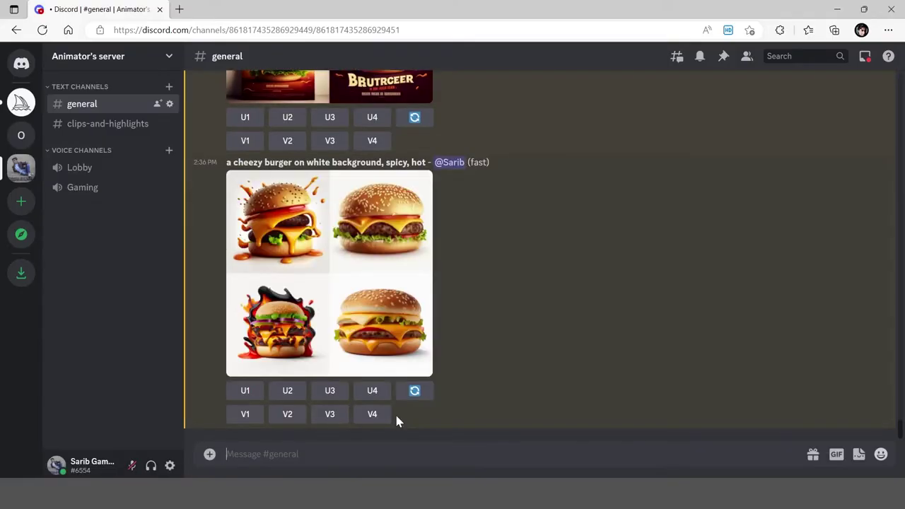
pyautogui.moveTo(316, 310)
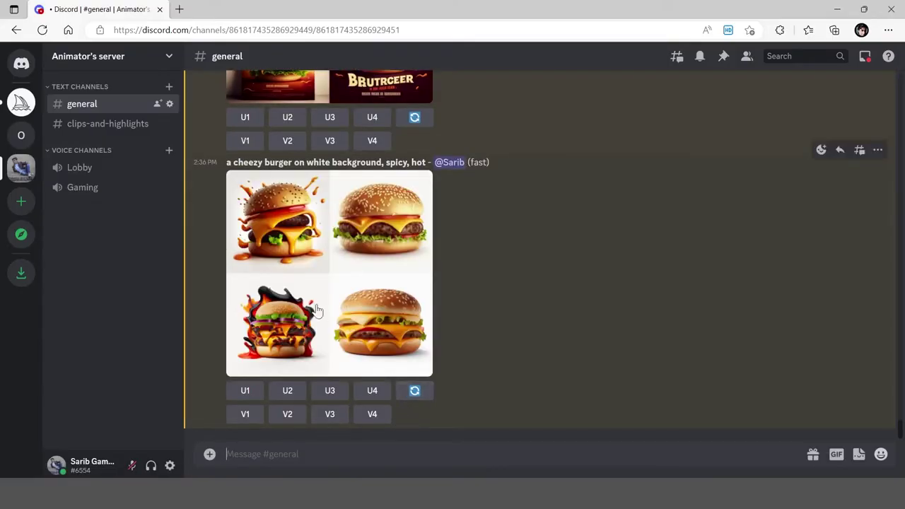
pyautogui.click(280, 232)
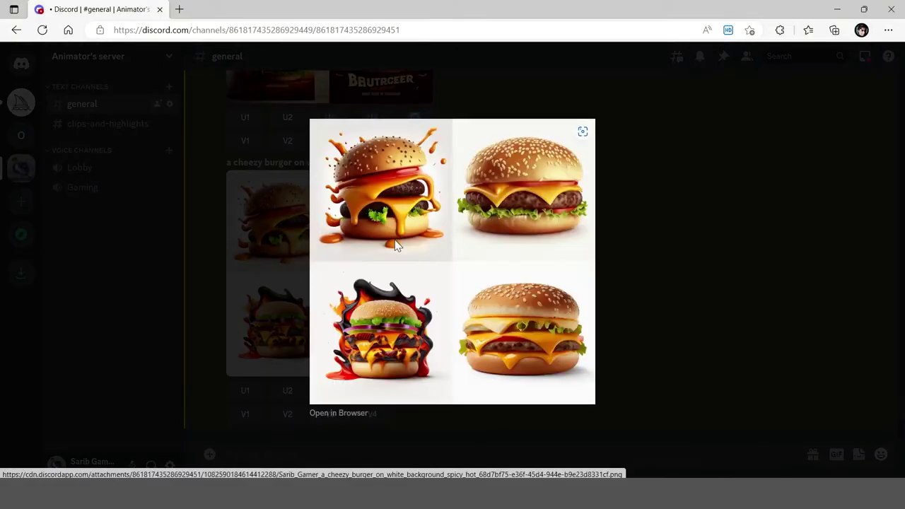
pyautogui.click(396, 420)
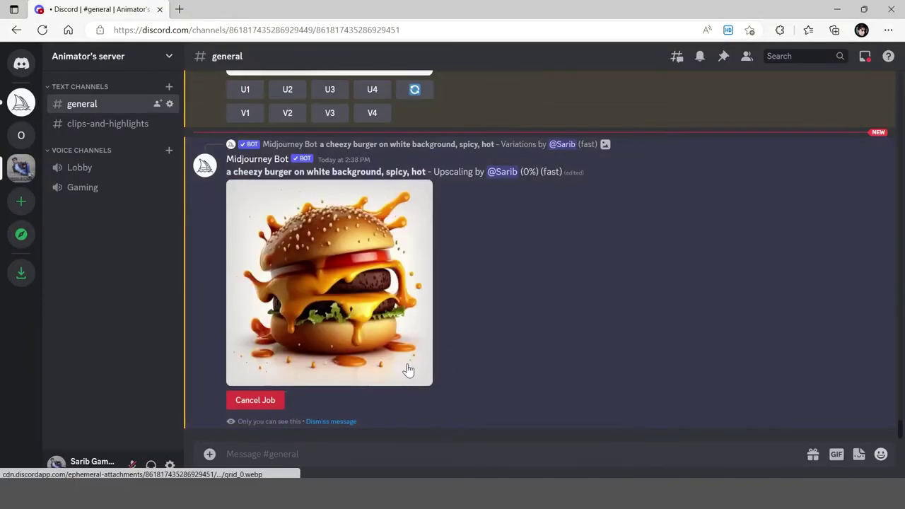
# Open the upscaled dripping-cheese burger in the browser and save the image
pyautogui.click(358, 303)
pyautogui.click(319, 420)
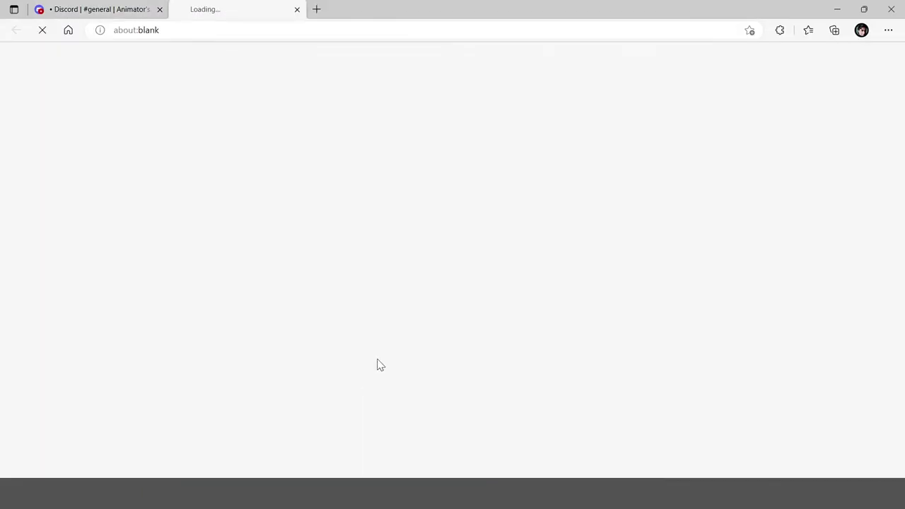
pyautogui.rightClick(468, 299)
pyautogui.click(517, 89)
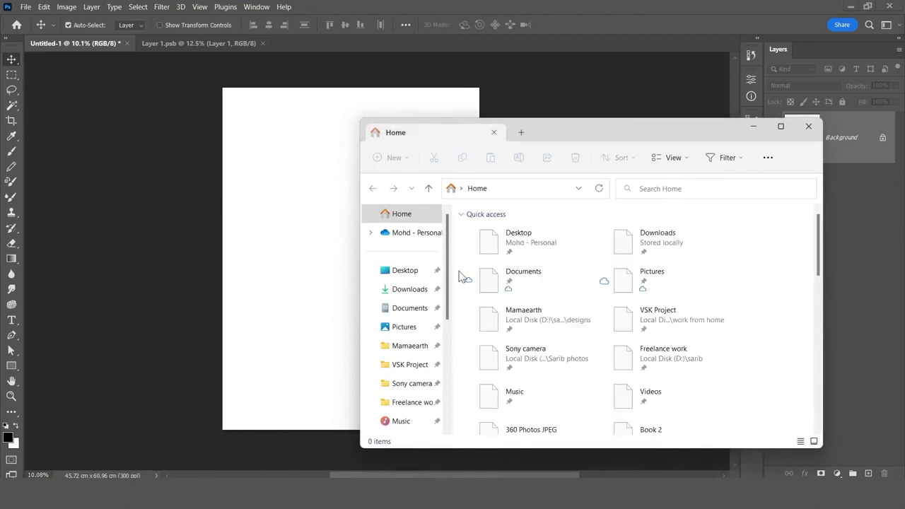
# Place grid_0.webp from Downloads onto the poster canvas
pyautogui.click(397, 288)
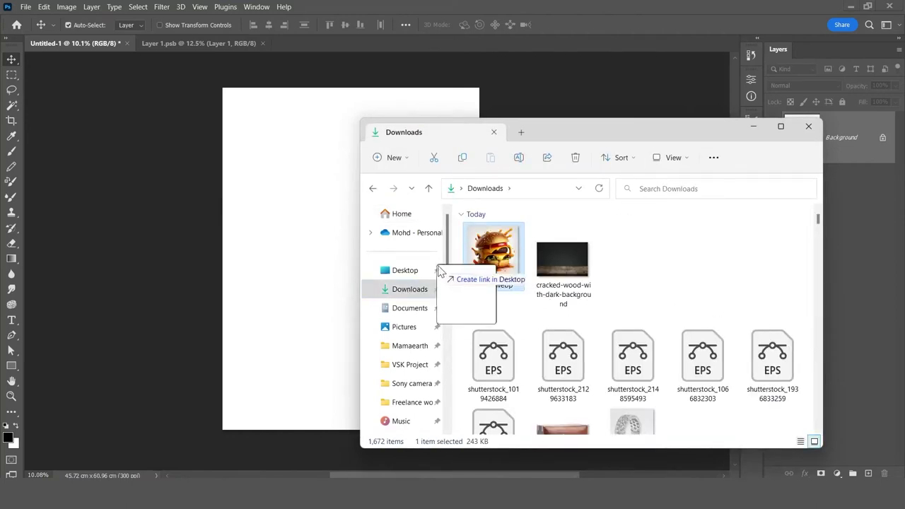
pyautogui.moveTo(501, 260); pyautogui.dragTo(470, 291)
pyautogui.press('Return')
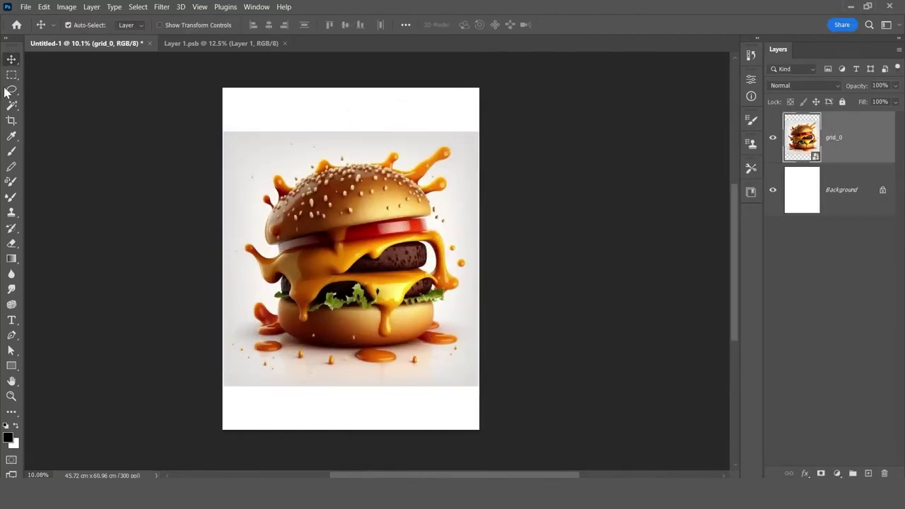
# Cut the burger onto its own layer with the Magic Wand and delete the grid_0 layer
pyautogui.click(12, 105)
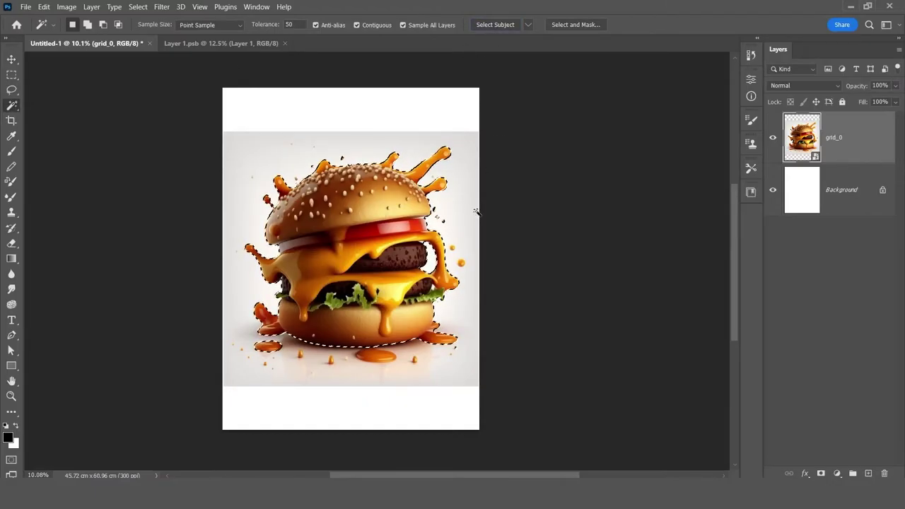
pyautogui.scroll(3, 390, 280)
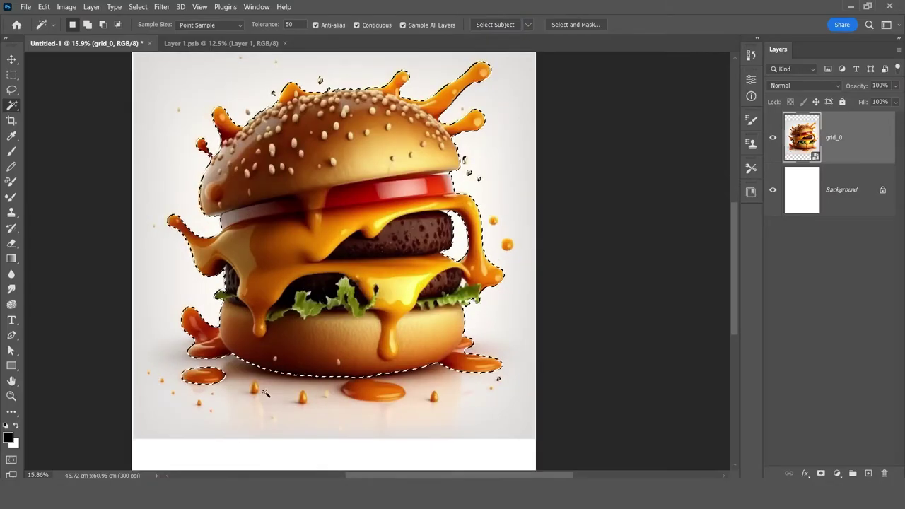
pyautogui.scroll(-2, 293, 384)
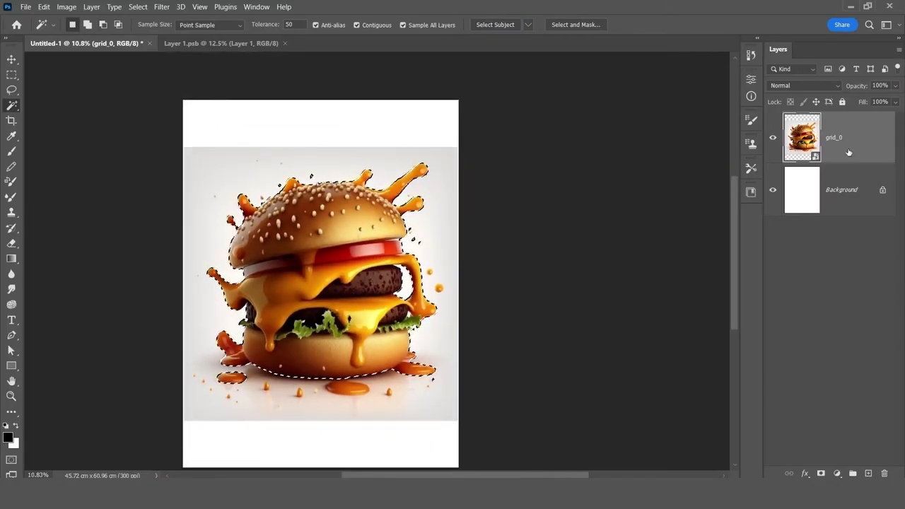
pyautogui.hotkey('ctrl', 'j')
pyautogui.click(838, 205)
pyautogui.press('Delete')
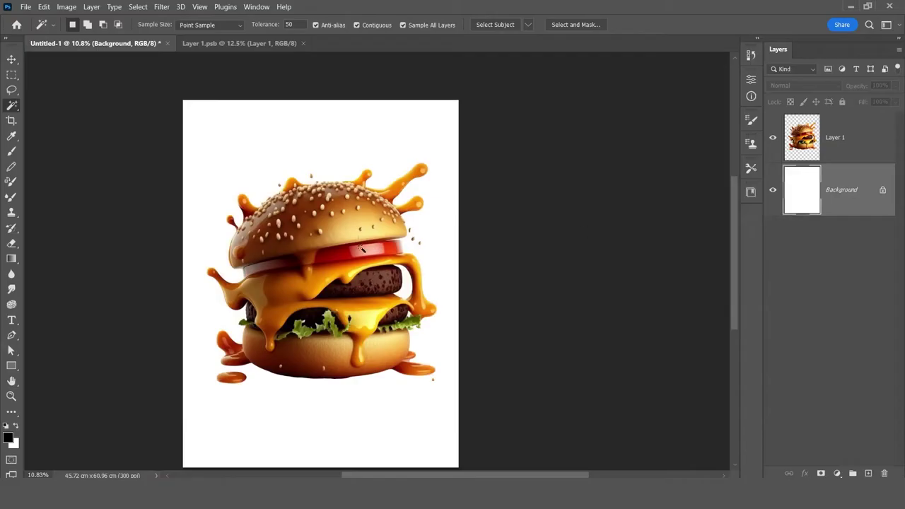
pyautogui.press('v')
pyautogui.scroll(-2, 366, 253)
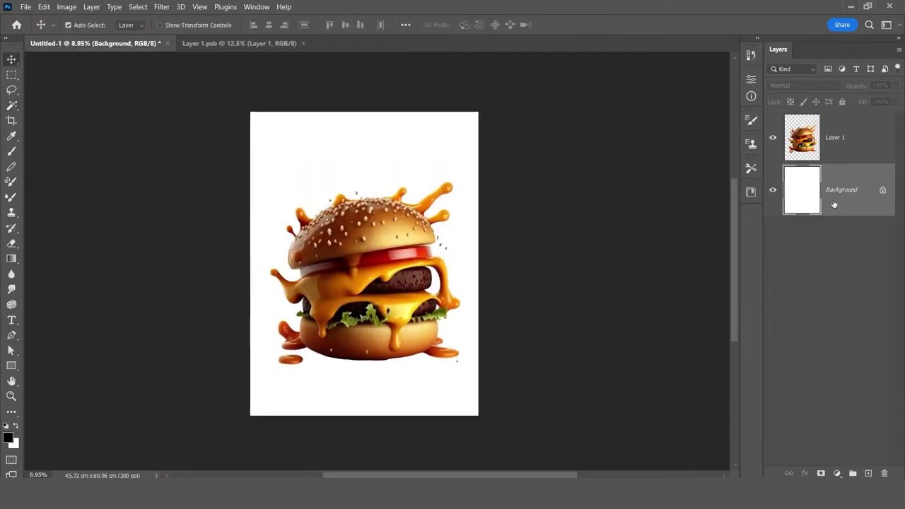
# Add a near-black Solid Color fill layer as the poster background
pyautogui.click(837, 473)
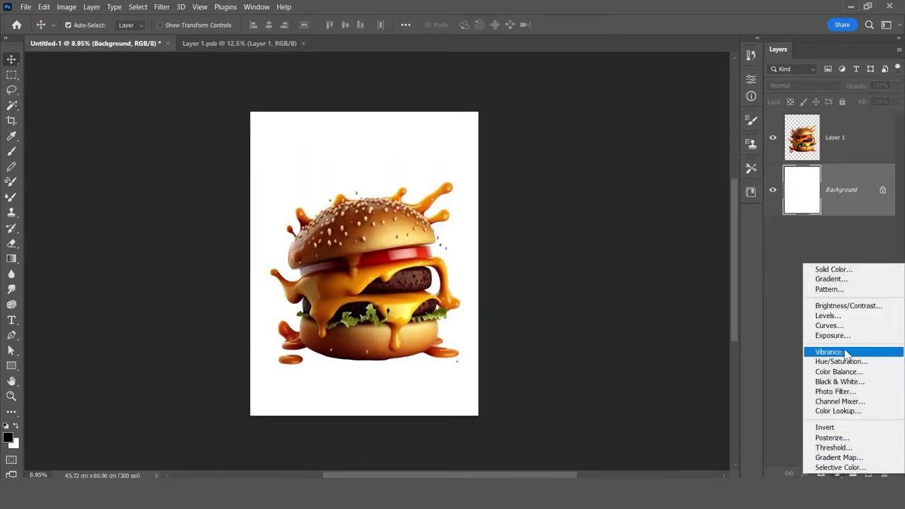
pyautogui.click(843, 271)
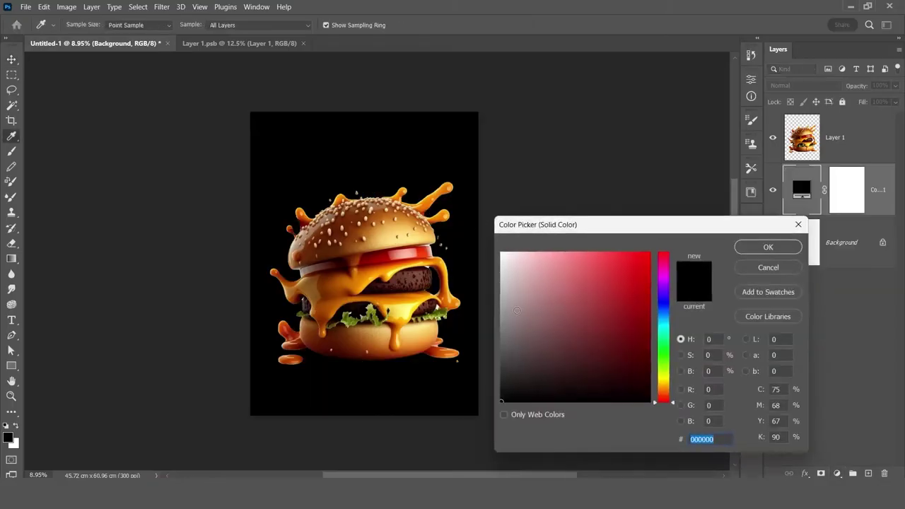
pyautogui.moveTo(508, 367); pyautogui.dragTo(541, 368)
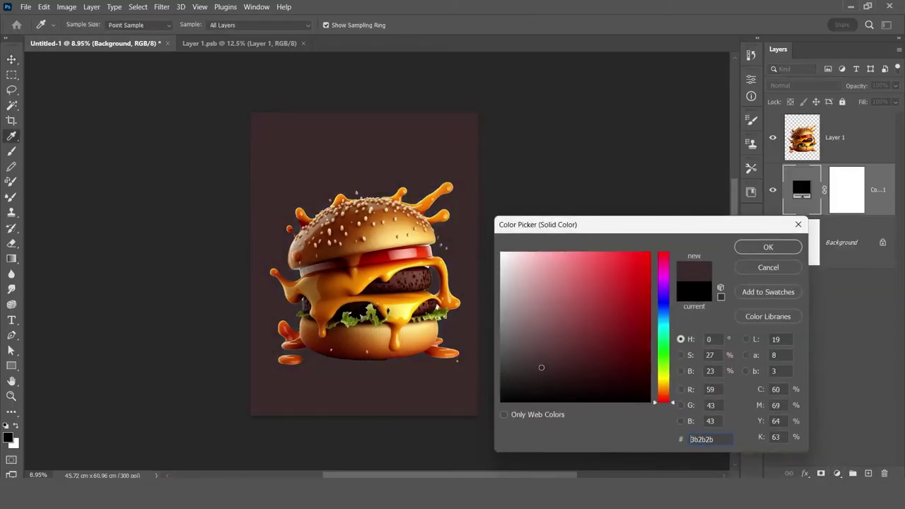
pyautogui.click(696, 290)
pyautogui.click(769, 246)
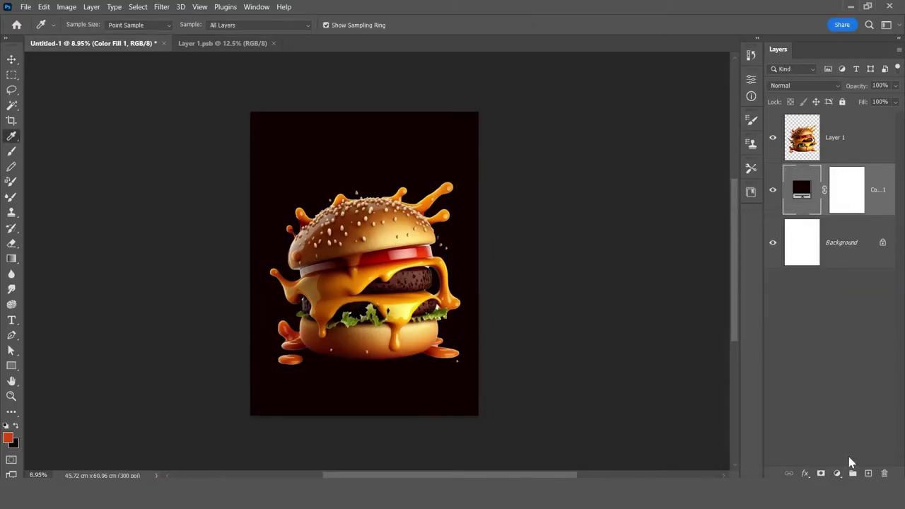
# Paint a big soft red dab on a new layer and scale it up behind the burger
pyautogui.click(869, 473)
pyautogui.press('b')
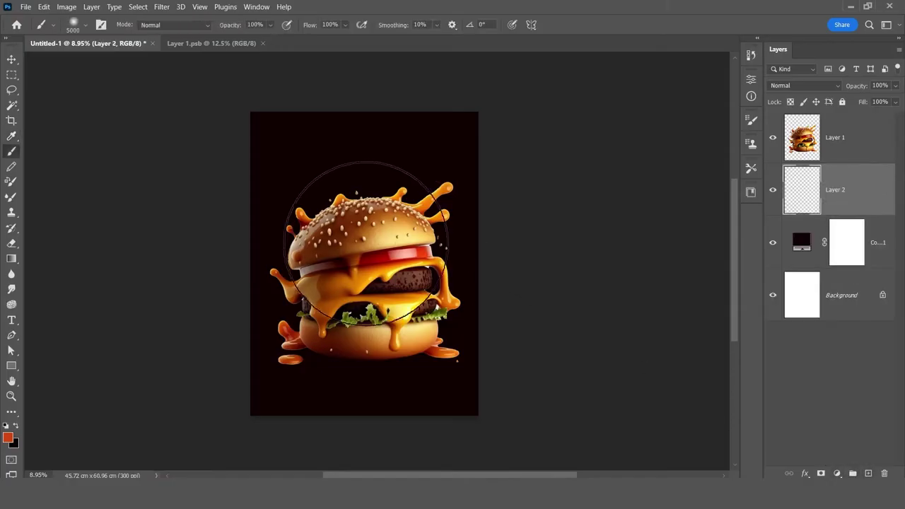
pyautogui.moveTo(364, 271)
pyautogui.mouseDown()
pyautogui.moveTo(557, 254)
pyautogui.moveTo(371, 276)
pyautogui.mouseUp()
pyautogui.click(371, 276)
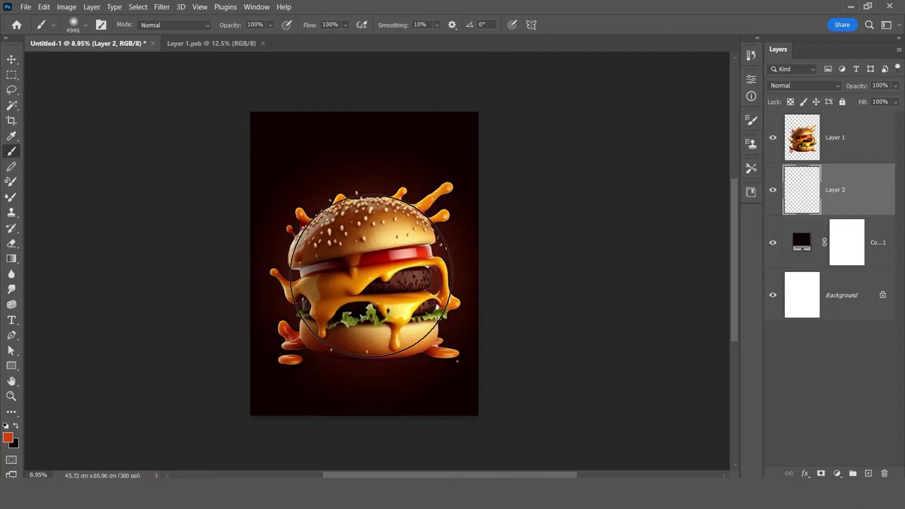
pyautogui.hotkey('ctrl', 't')
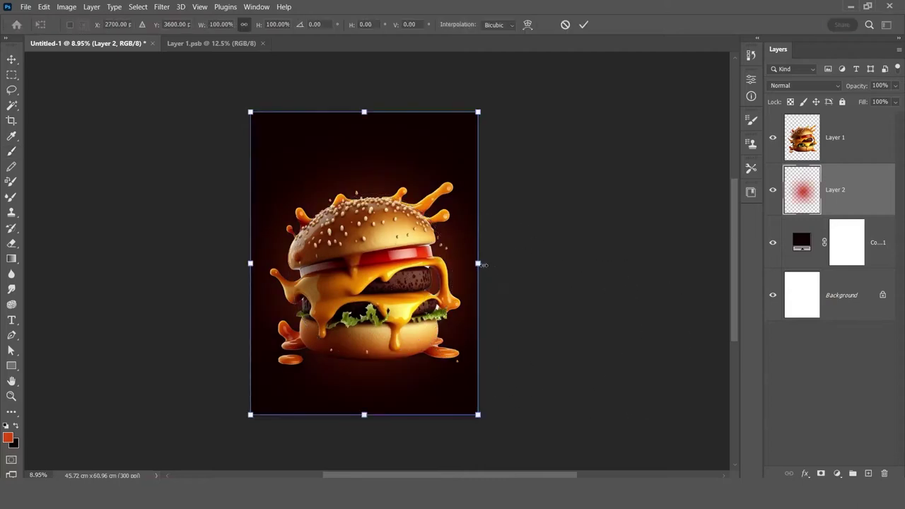
pyautogui.moveTo(481, 264); pyautogui.dragTo(523, 264)
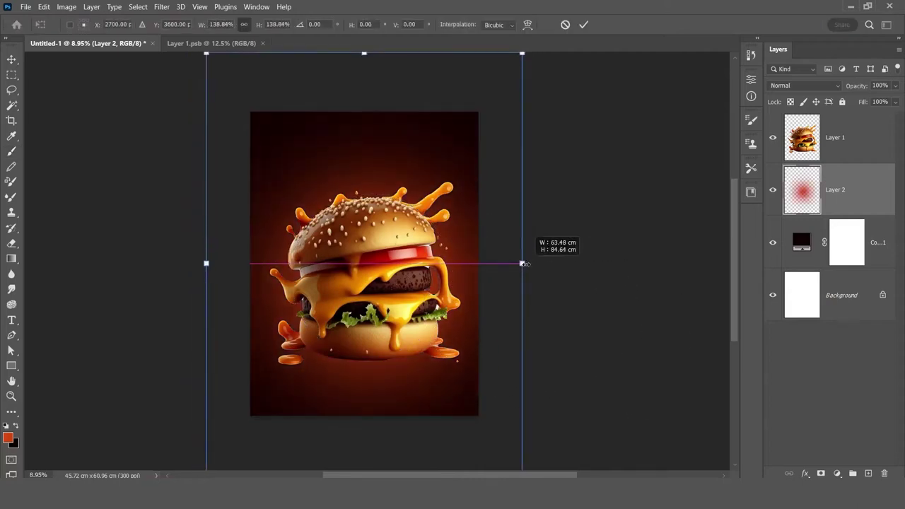
pyautogui.press('Return')
pyautogui.scroll(3, 442, 151)
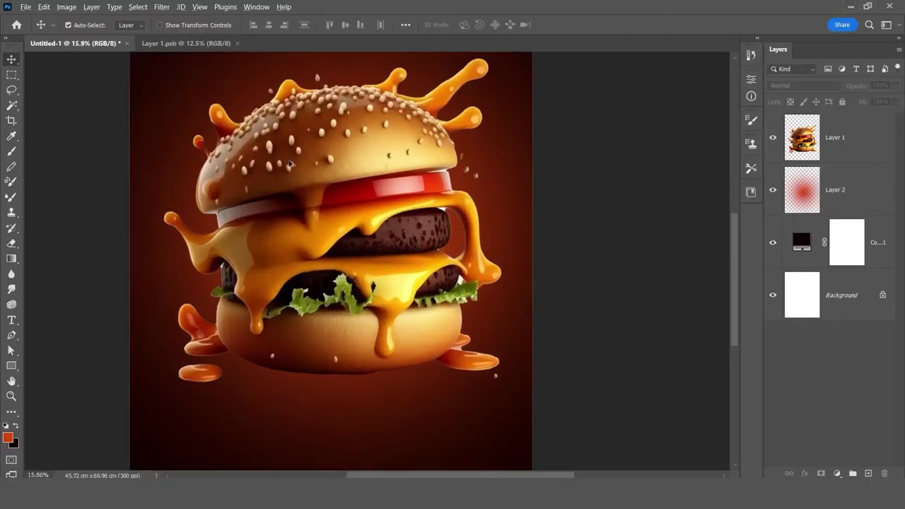
pyautogui.click(852, 150)
pyautogui.click(775, 140)
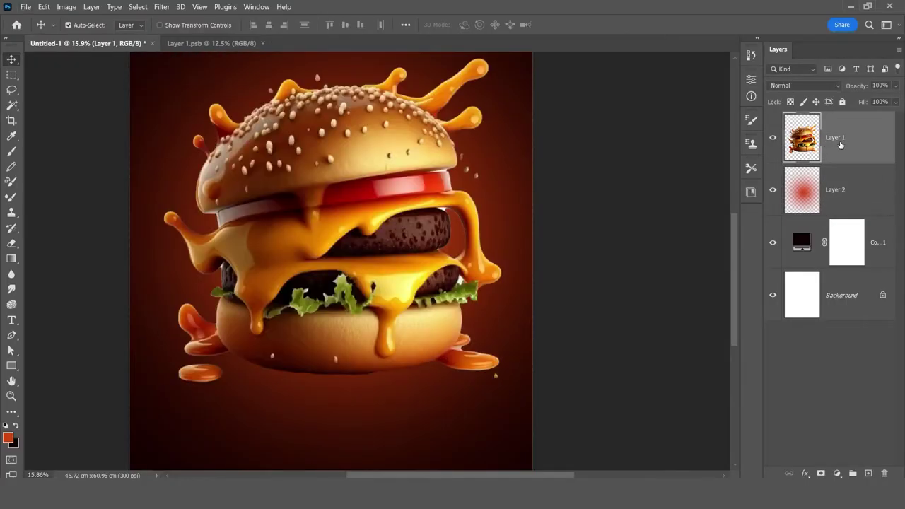
# Add a mask to the burger layer and paint away the light fringes around the cheese drips
pyautogui.click(821, 473)
pyautogui.scroll(1, 380, 398)
pyautogui.scroll(5, 380, 397)
pyautogui.press('b')
pyautogui.moveTo(551, 261)
pyautogui.mouseDown()
pyautogui.moveTo(351, 268)
pyautogui.moveTo(526, 262)
pyautogui.mouseUp()
pyautogui.scroll(4, 584, 172)
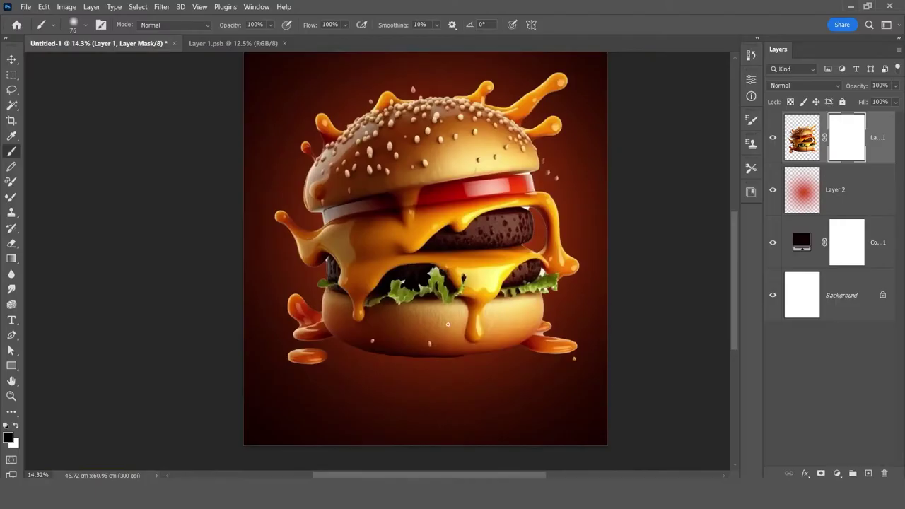
pyautogui.scroll(2, 481, 266)
pyautogui.scroll(2, 481, 265)
pyautogui.scroll(2, 481, 265)
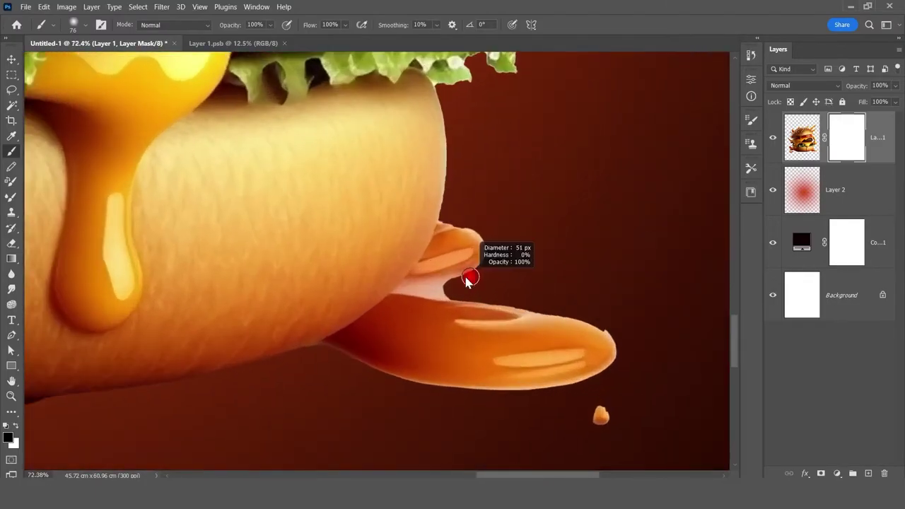
pyautogui.moveTo(488, 277)
pyautogui.mouseDown()
pyautogui.moveTo(447, 288)
pyautogui.moveTo(564, 310)
pyautogui.mouseUp()
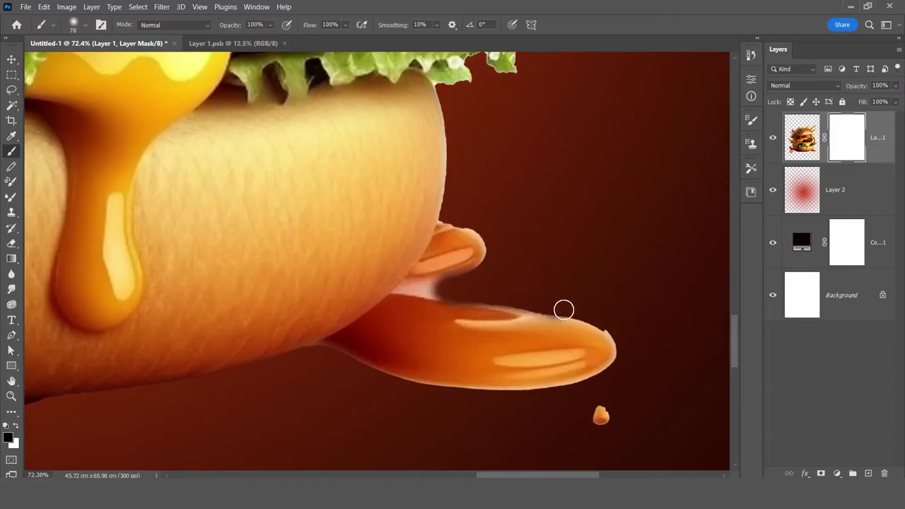
pyautogui.moveTo(479, 291); pyautogui.dragTo(606, 319)
pyautogui.rightClick(607, 326)
pyautogui.press('Return')
pyautogui.moveTo(491, 300); pyautogui.dragTo(601, 350)
pyautogui.moveTo(328, 354); pyautogui.dragTo(545, 398)
# Mask out the gap between patty and lettuce, the patty's top edge and the bun's lower fringe
pyautogui.scroll(3, 467, 255)
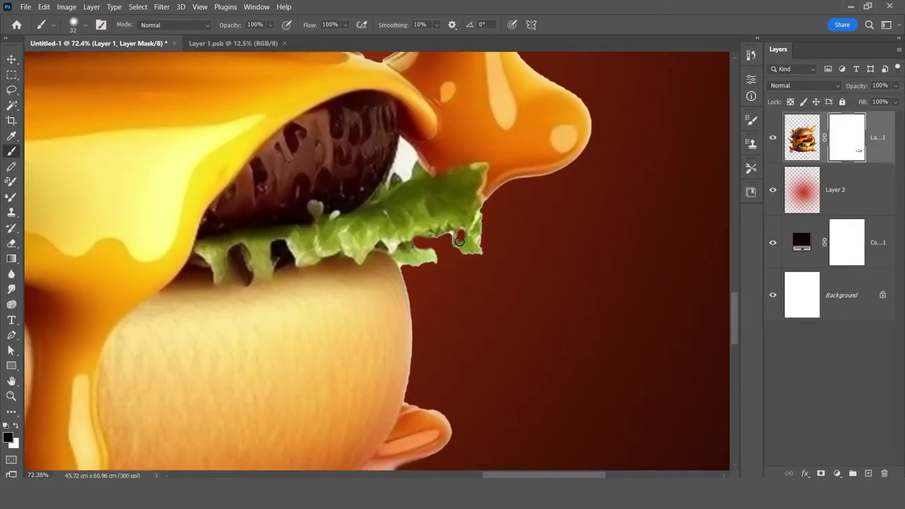
pyautogui.scroll(2, 409, 241)
pyautogui.moveTo(408, 241); pyautogui.dragTo(394, 272)
pyautogui.scroll(2, 396, 261)
pyautogui.scroll(2, 340, 141)
pyautogui.press('[')
pyautogui.moveTo(276, 128); pyautogui.dragTo(423, 181)
pyautogui.scroll(-3, 423, 181)
pyautogui.scroll(3, 400, 269)
pyautogui.press('[')
pyautogui.moveTo(400, 269); pyautogui.dragTo(558, 248)
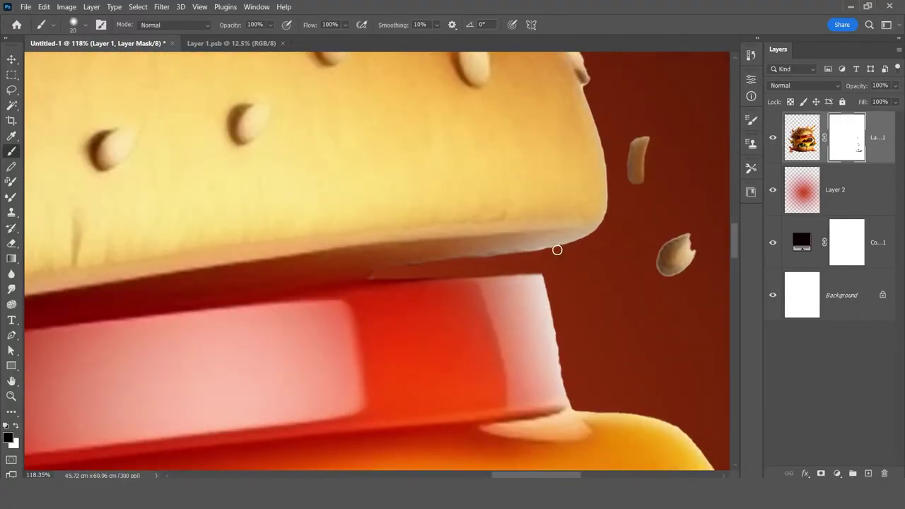
pyautogui.scroll(-4, 558, 248)
pyautogui.scroll(5, 563, 281)
pyautogui.scroll(-5, 359, 243)
pyautogui.scroll(-3, 359, 243)
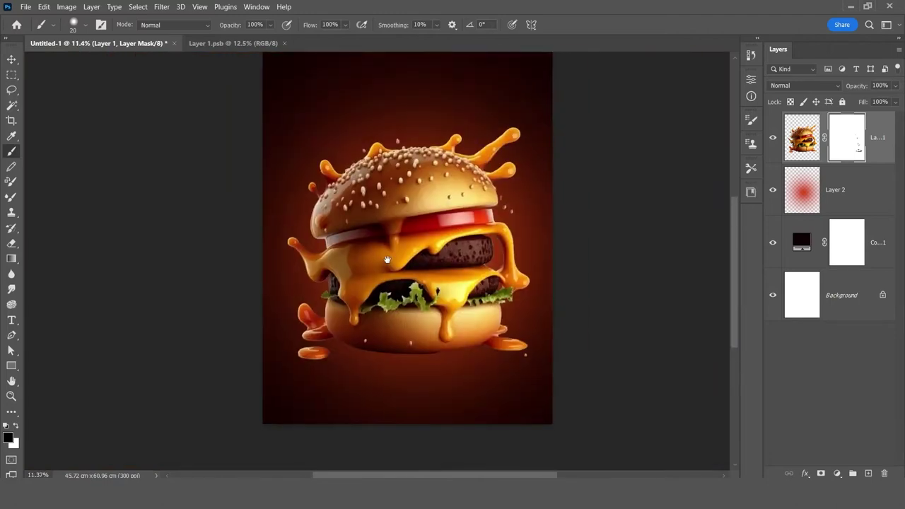
pyautogui.scroll(-2, 359, 242)
pyautogui.press('v')
pyautogui.rightClick(846, 149)
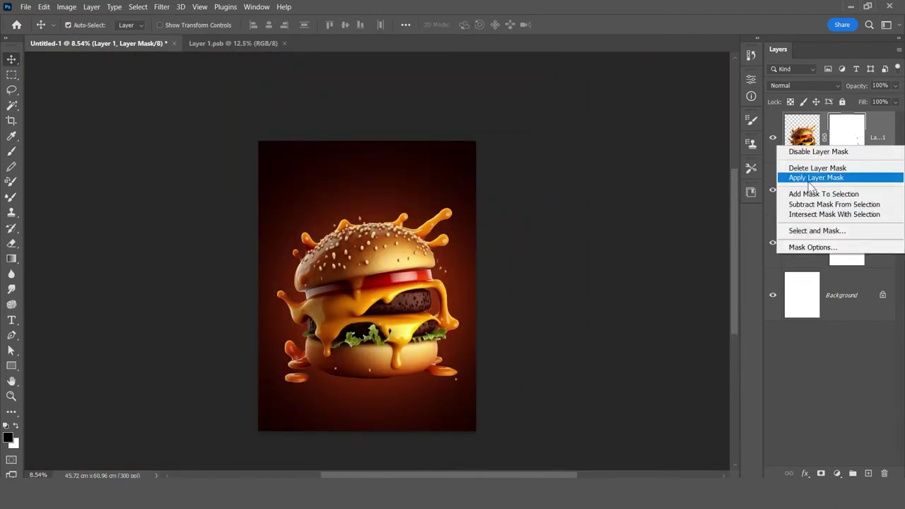
# Apply the mask, contract the burger selection by 2 px, copy it to a new layer, delete Layer 1
pyautogui.click(813, 179)
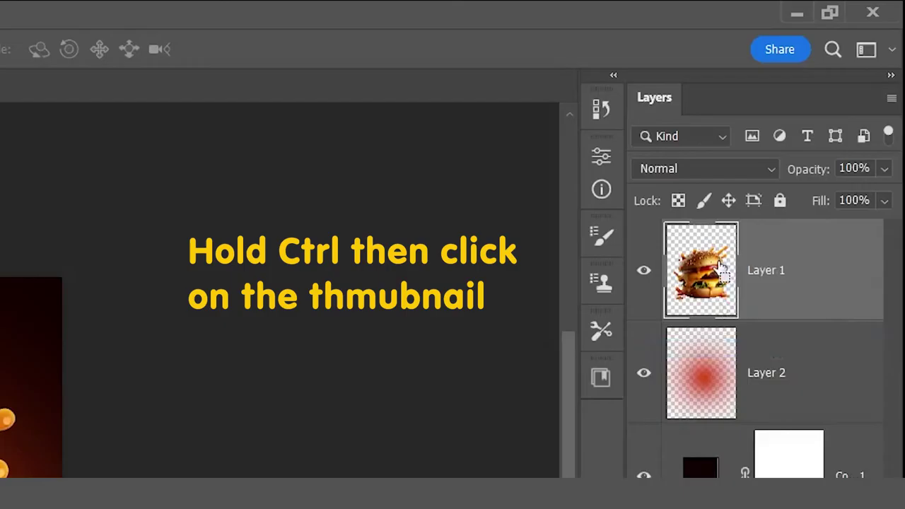
pyautogui.keyDown('ctrl'); pyautogui.click(721, 266); pyautogui.keyUp('ctrl')
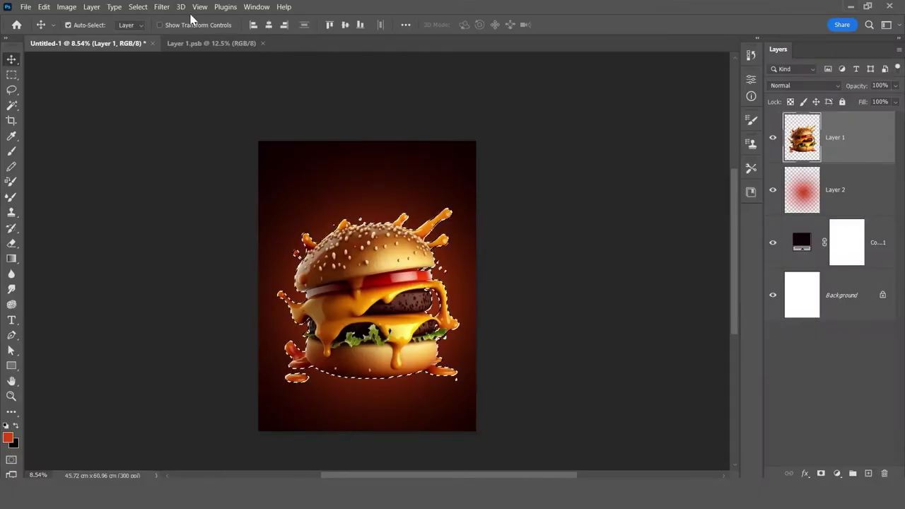
pyautogui.click(138, 6)
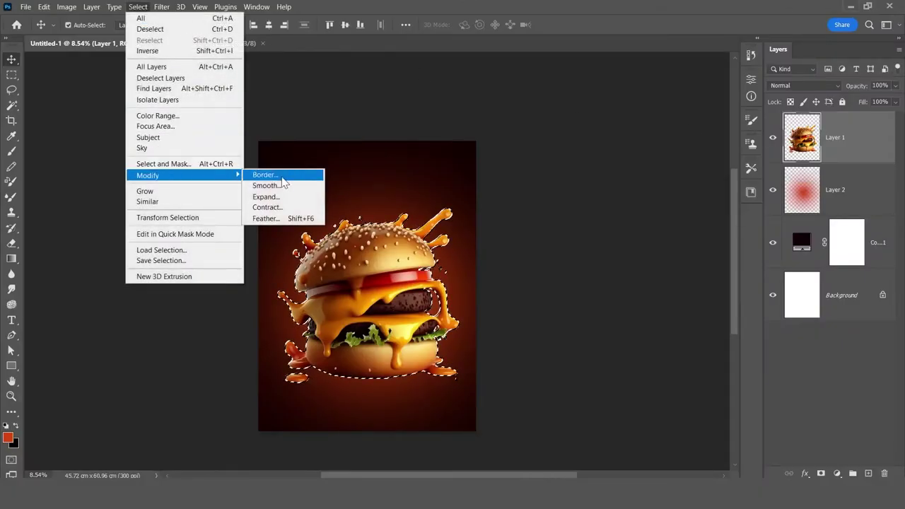
pyautogui.click(265, 207)
pyautogui.write('2')
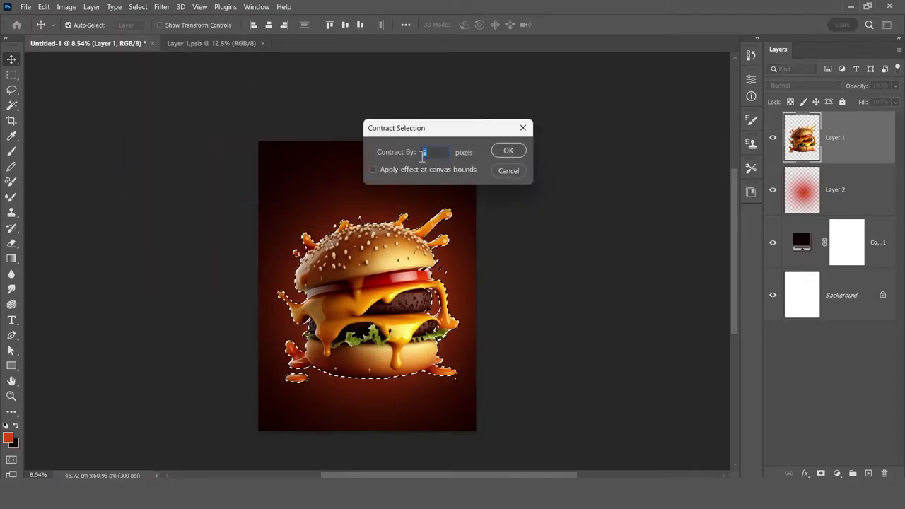
pyautogui.press('Return')
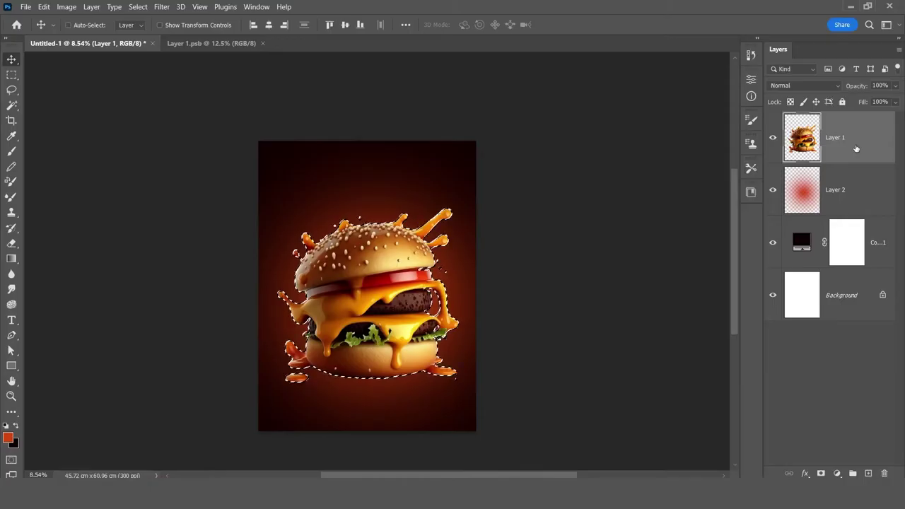
pyautogui.hotkey('ctrl', 'j')
pyautogui.click(841, 204)
pyautogui.press('Delete')
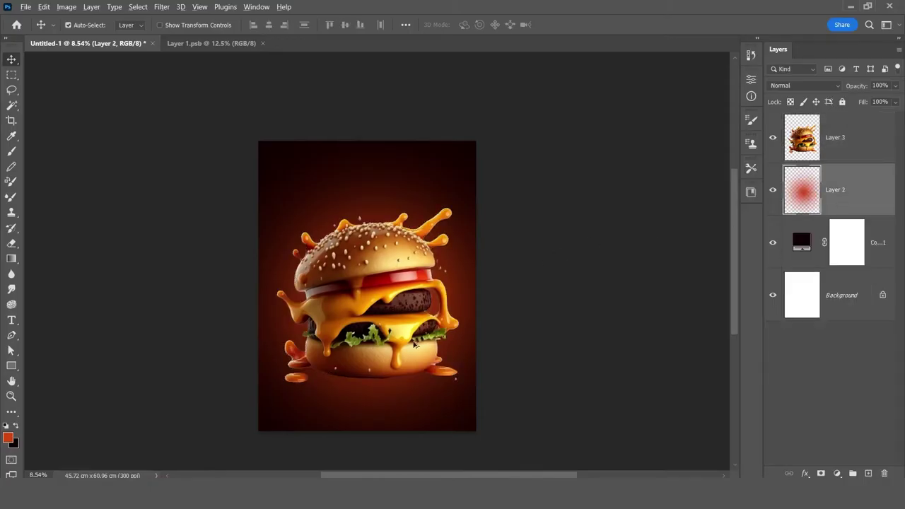
# Erase the ragged bottom edge of the bun on the new burger layer
pyautogui.scroll(2, 393, 370)
pyautogui.scroll(3, 393, 370)
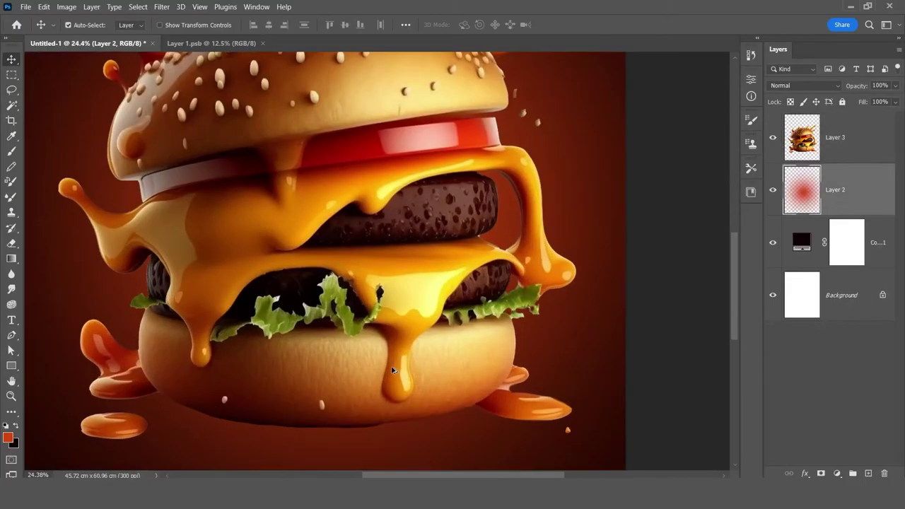
pyautogui.click(849, 147)
pyautogui.scroll(1, 417, 361)
pyautogui.scroll(2, 410, 364)
pyautogui.scroll(2, 406, 365)
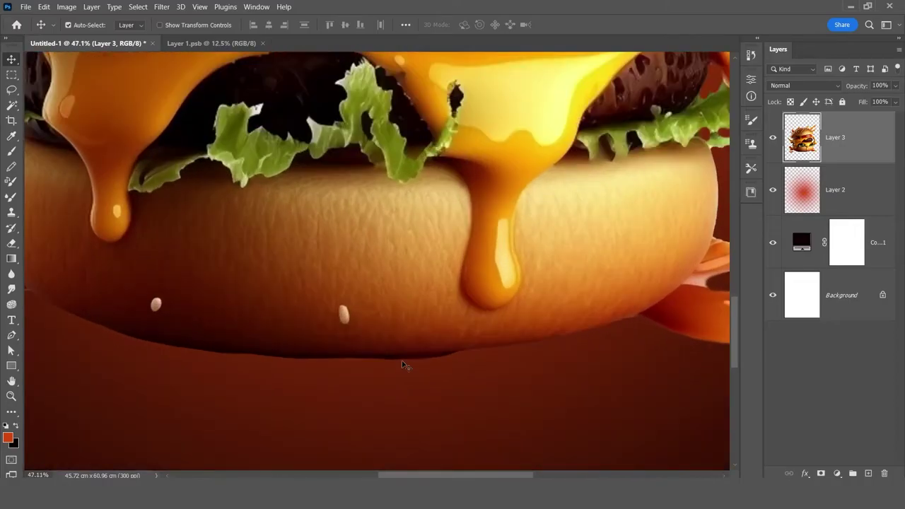
pyautogui.press('e')
pyautogui.rightClick(412, 373)
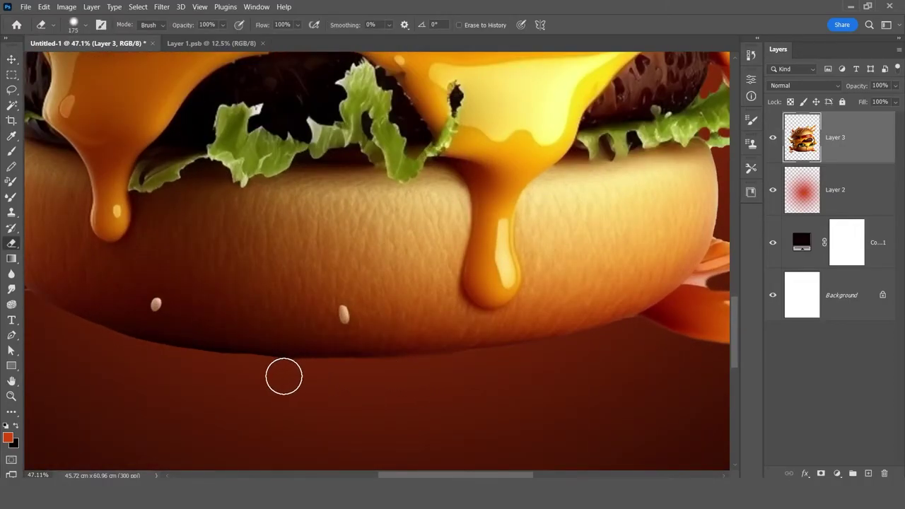
pyautogui.hscroll(-1, 424, 372)
pyautogui.hscroll(-3, 319, 354)
pyautogui.scroll(-3, 495, 364)
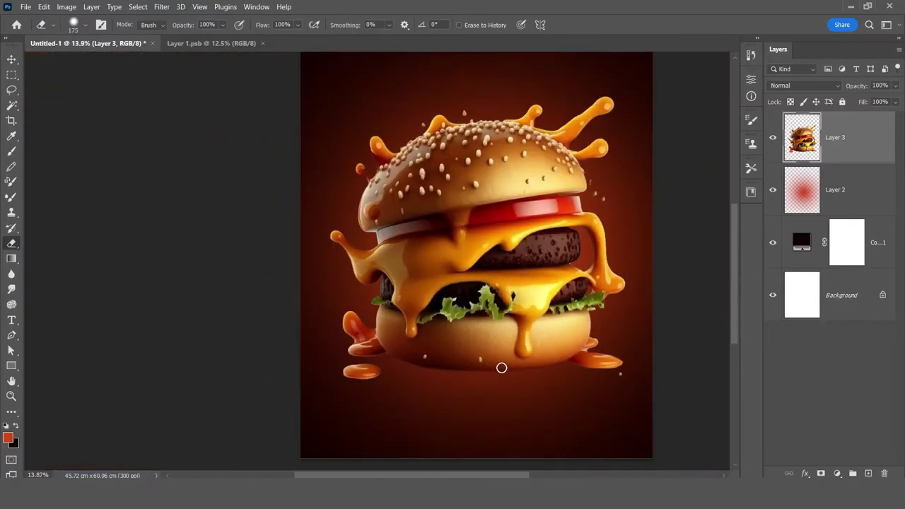
pyautogui.scroll(4, 575, 377)
pyautogui.scroll(-5, 576, 377)
pyautogui.scroll(-3, 575, 377)
pyautogui.press('v')
pyautogui.scroll(1, 575, 377)
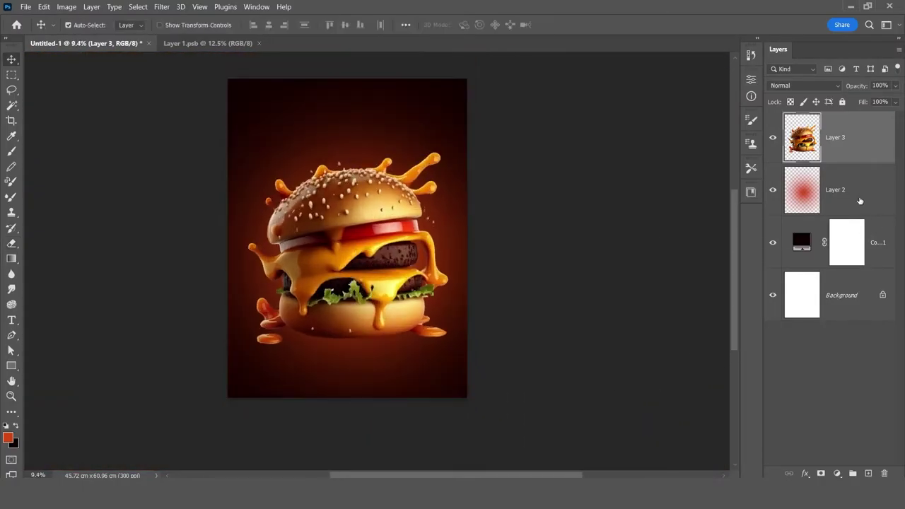
pyautogui.click(835, 189)
# Paint a cream glow on a new layer, stretch and tilt it, and set it to Vivid Light
pyautogui.click(869, 473)
pyautogui.press('b')
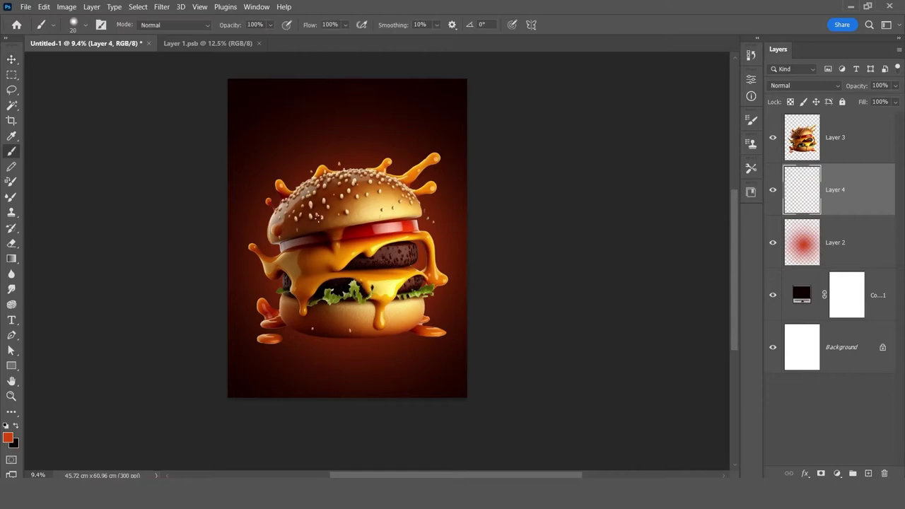
pyautogui.keyDown('alt'); pyautogui.rightClick(438, 235); pyautogui.keyUp('alt')
pyautogui.moveTo(407, 244); pyautogui.dragTo(393, 243)
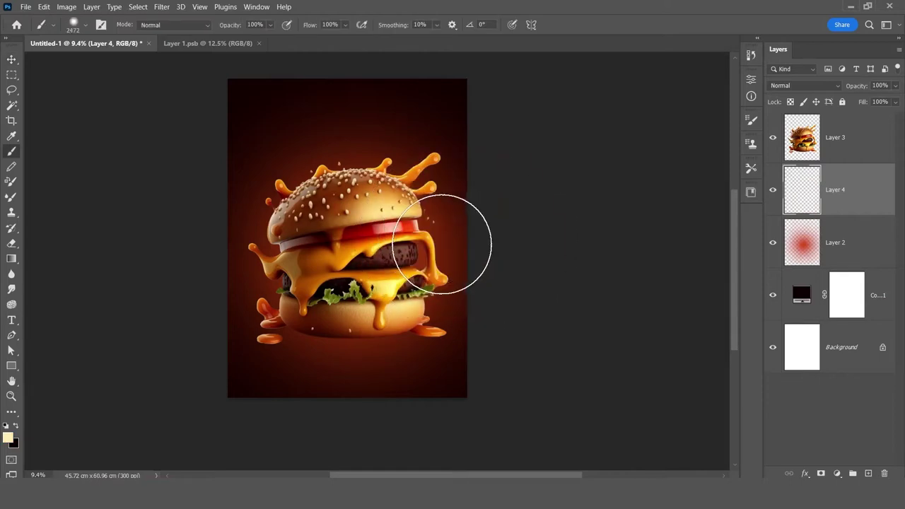
pyautogui.click(442, 244)
pyautogui.hotkey('ctrl', 't')
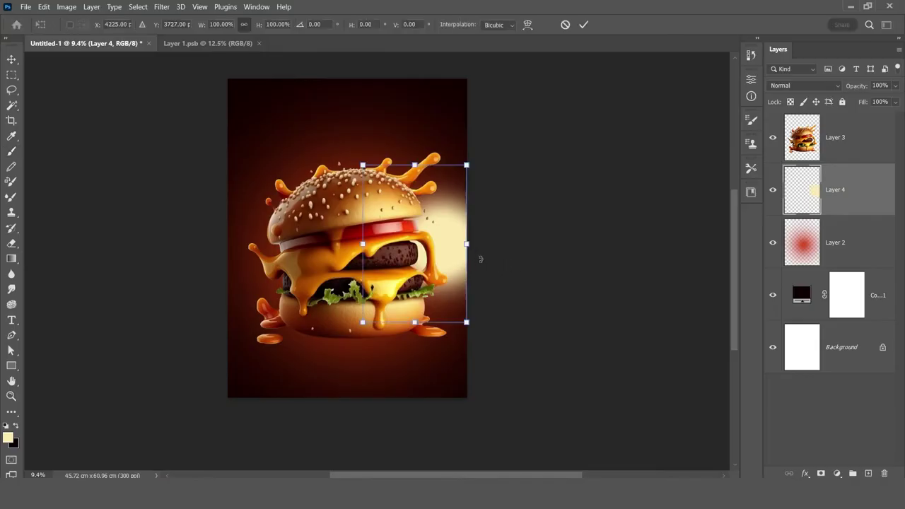
pyautogui.moveTo(467, 247); pyautogui.dragTo(559, 238)
pyautogui.moveTo(602, 220); pyautogui.dragTo(639, 157)
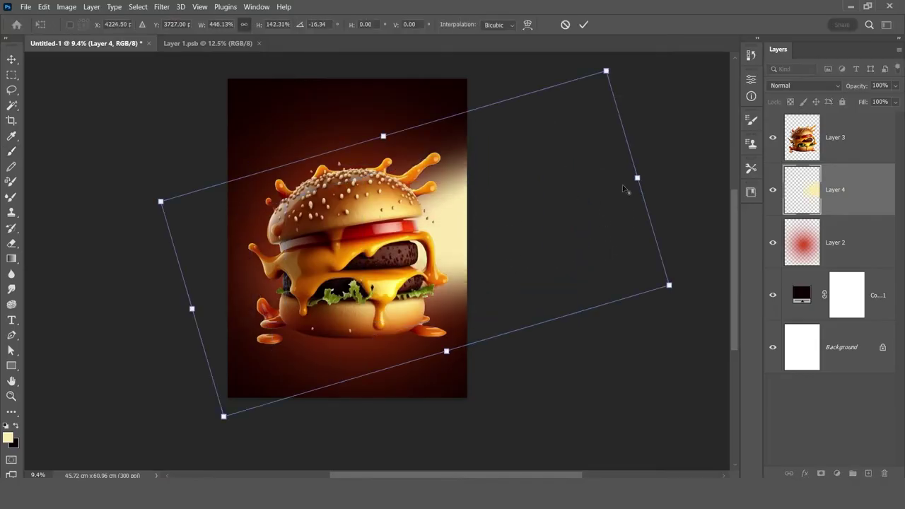
pyautogui.click(821, 85)
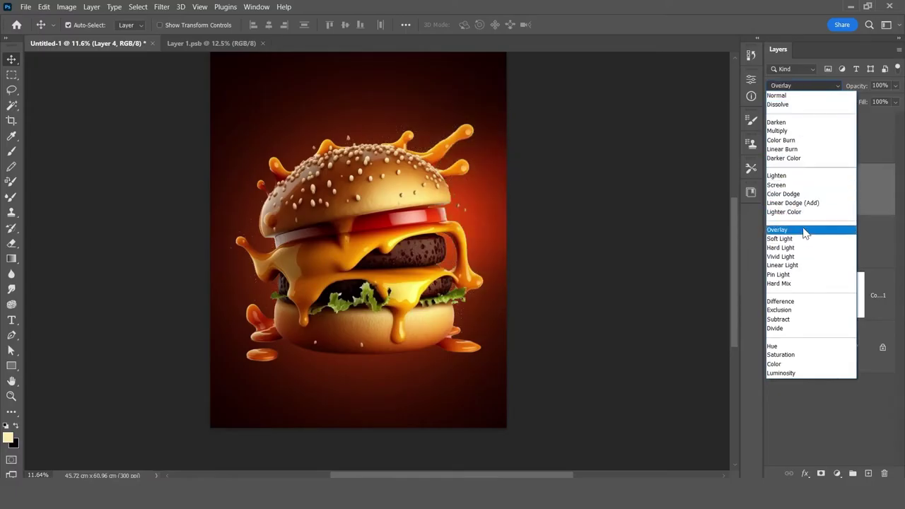
pyautogui.click(804, 258)
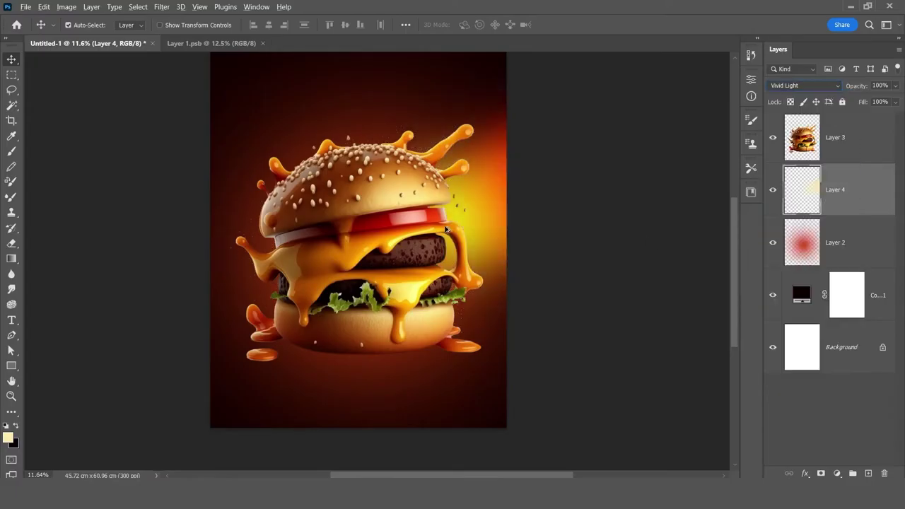
# Duplicate the yellow glow and stretch the copy across the burger's left side
pyautogui.scroll(-2, 380, 234)
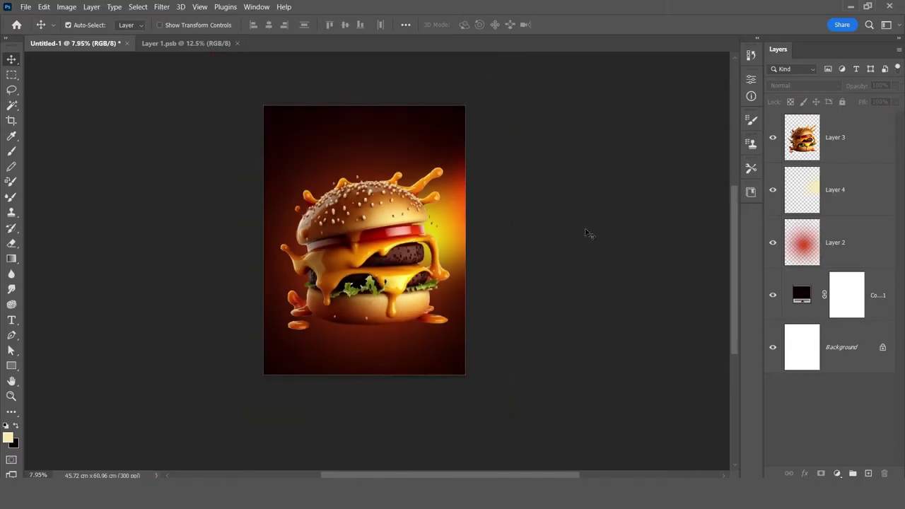
pyautogui.moveTo(453, 315); pyautogui.dragTo(344, 323)
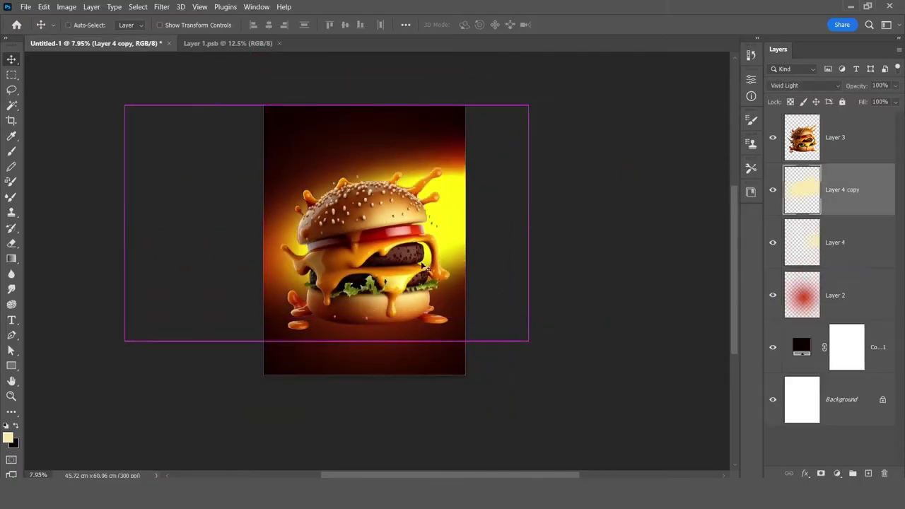
pyautogui.hotkey('ctrl', 't')
pyautogui.moveTo(516, 226); pyautogui.dragTo(178, 311)
pyautogui.press('Return')
pyautogui.scroll(2, 347, 285)
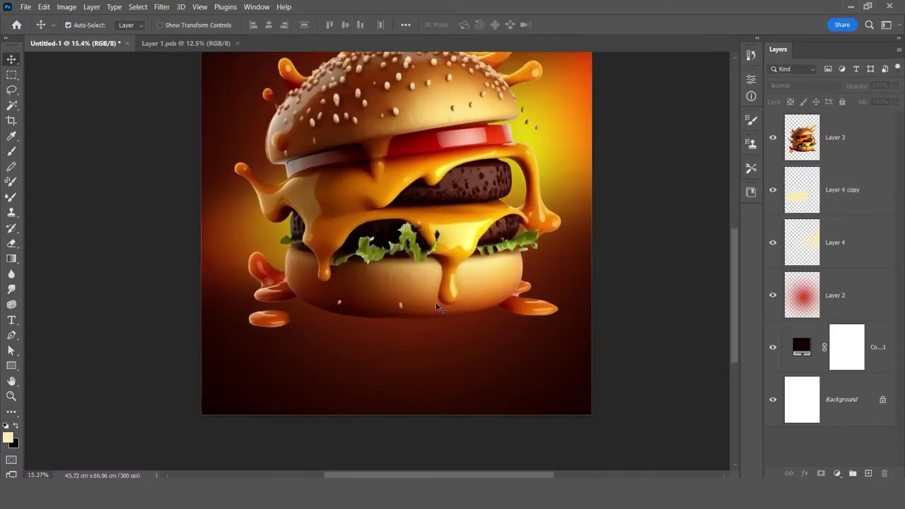
# Add a new layer below the burger and paint a soft black dot on it
pyautogui.click(831, 149)
pyautogui.keyDown('ctrl'); pyautogui.click(868, 473); pyautogui.keyUp('ctrl')
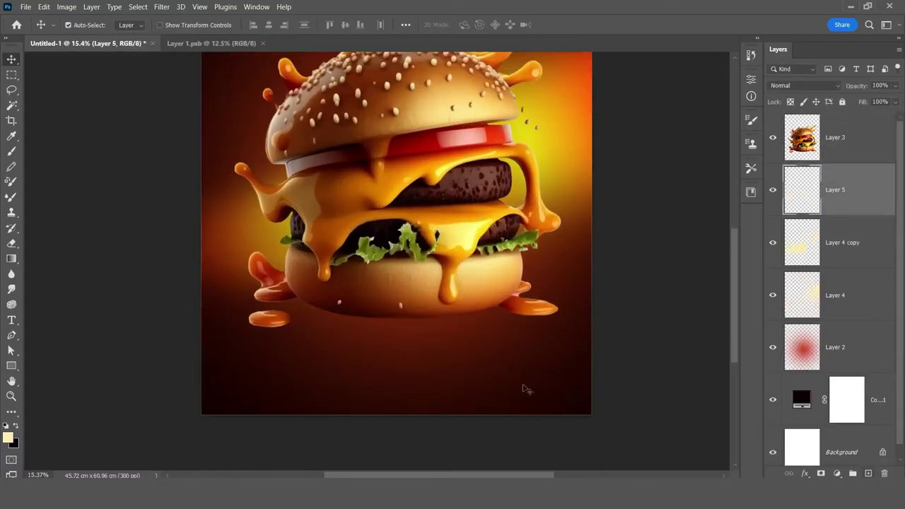
pyautogui.press('b')
pyautogui.press('x')
pyautogui.rightClick(404, 384)
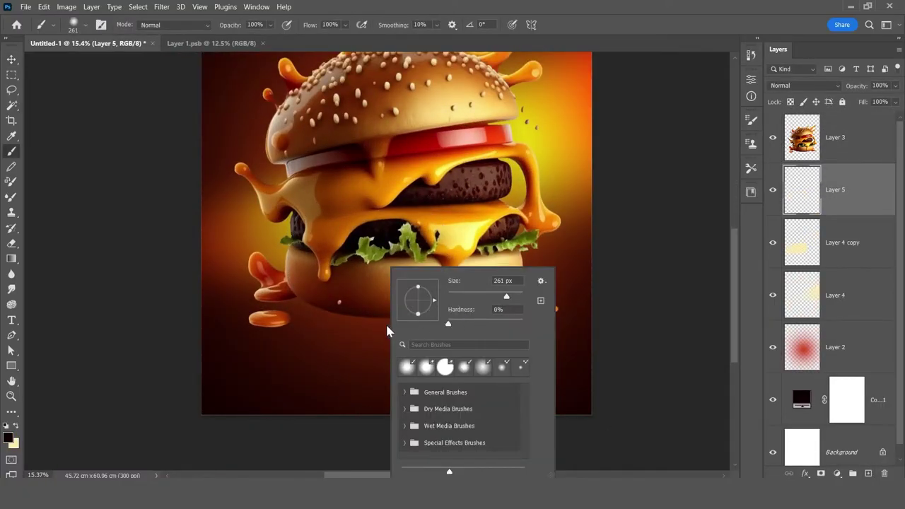
pyautogui.click(349, 343)
# Stretch the dot into a thin shadow band under the burger's bottom bun
pyautogui.hotkey('ctrl', 't')
pyautogui.moveTo(363, 343); pyautogui.dragTo(529, 343)
pyautogui.moveTo(455, 342); pyautogui.dragTo(499, 311)
pyautogui.moveTo(386, 331); pyautogui.dragTo(386, 342)
pyautogui.moveTo(455, 324); pyautogui.dragTo(441, 314)
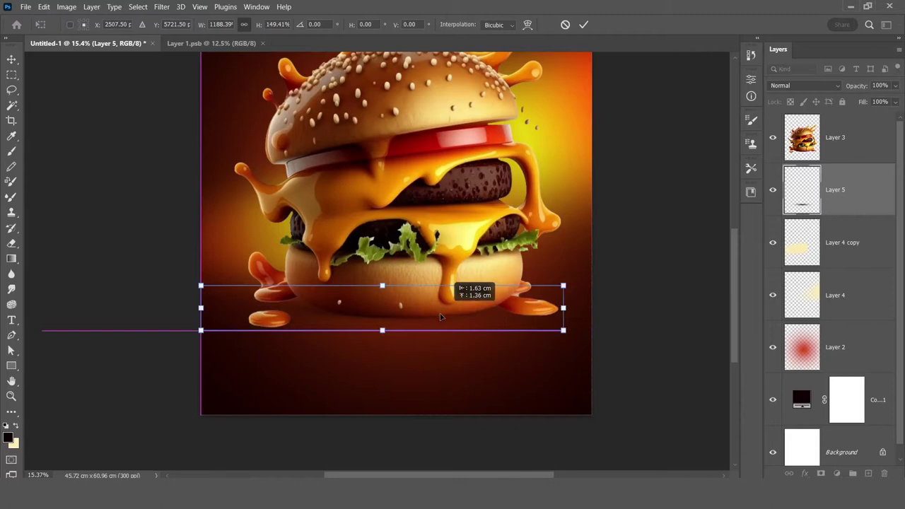
pyautogui.moveTo(440, 316); pyautogui.dragTo(424, 320)
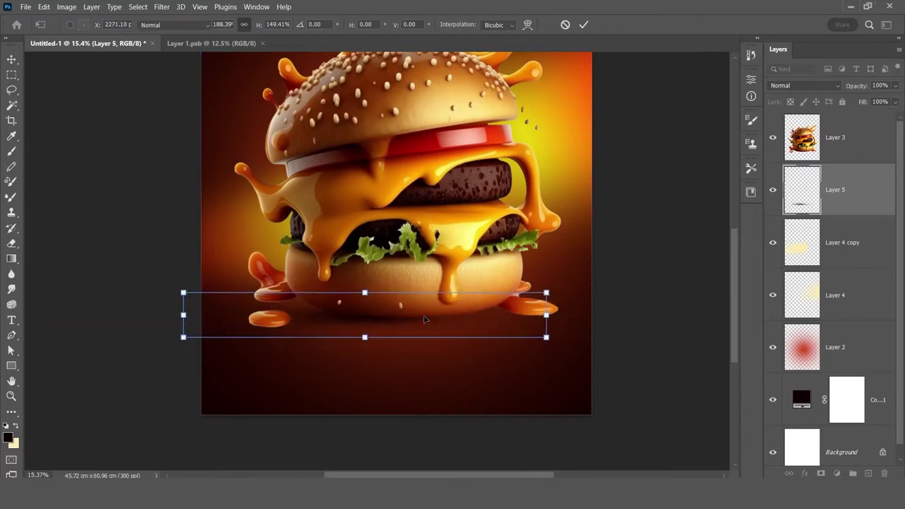
pyautogui.press('Return')
# Duplicate the shadow and fit copies to the right and under the left sauce puddle
pyautogui.moveTo(370, 357)
pyautogui.mouseDown()
pyautogui.moveTo(432, 361)
pyautogui.moveTo(479, 347)
pyautogui.mouseUp()
pyautogui.scroll(2, 446, 343)
pyautogui.scroll(1, 446, 342)
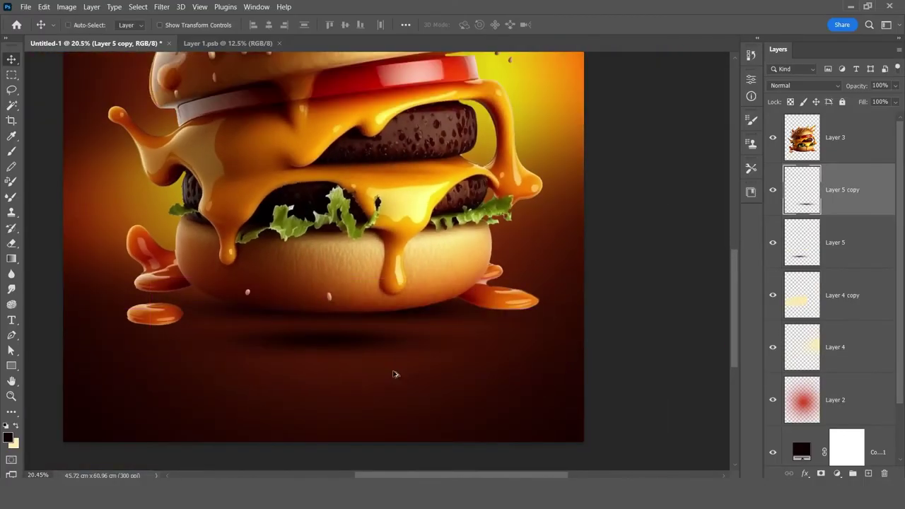
pyautogui.hotkey('ctrl', 'alt', 't')
pyautogui.moveTo(299, 347); pyautogui.dragTo(264, 335)
pyautogui.scroll(2, 264, 335)
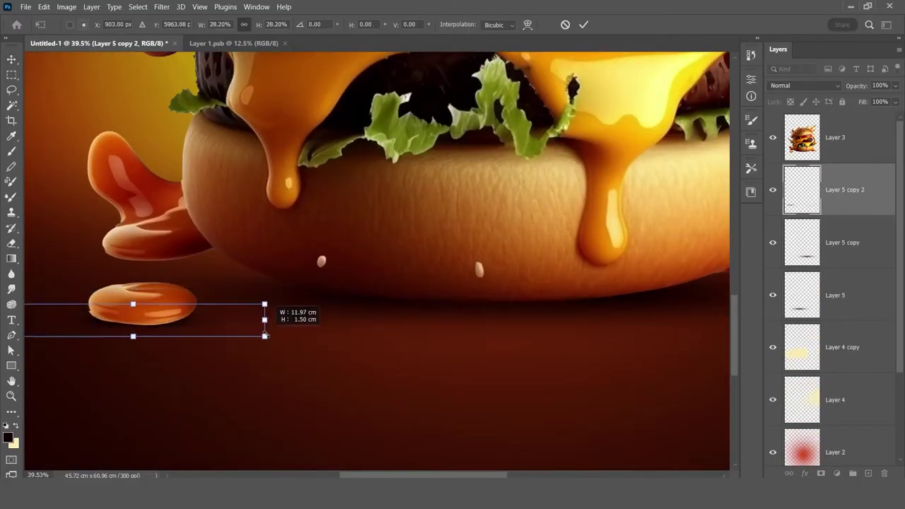
pyautogui.scroll(-2, 265, 335)
# Copy the shadow again and stretch it under the caramel and right-side drips
pyautogui.hotkey('ctrl', 'alt', 't')
pyautogui.moveTo(372, 365); pyautogui.dragTo(384, 313)
pyautogui.scroll(1, 373, 290)
pyautogui.moveTo(356, 281); pyautogui.dragTo(356, 264)
pyautogui.moveTo(487, 289); pyautogui.dragTo(560, 289)
pyautogui.press('Return')
pyautogui.scroll(-5, 493, 340)
# Add one more shadow copy distorted to fit the last drip, then deselect the layers
pyautogui.hotkey('ctrl', 'j')
pyautogui.scroll(5, 493, 341)
pyautogui.hotkey('ctrl', 'alt', 't')
pyautogui.moveTo(492, 340); pyautogui.dragTo(429, 283)
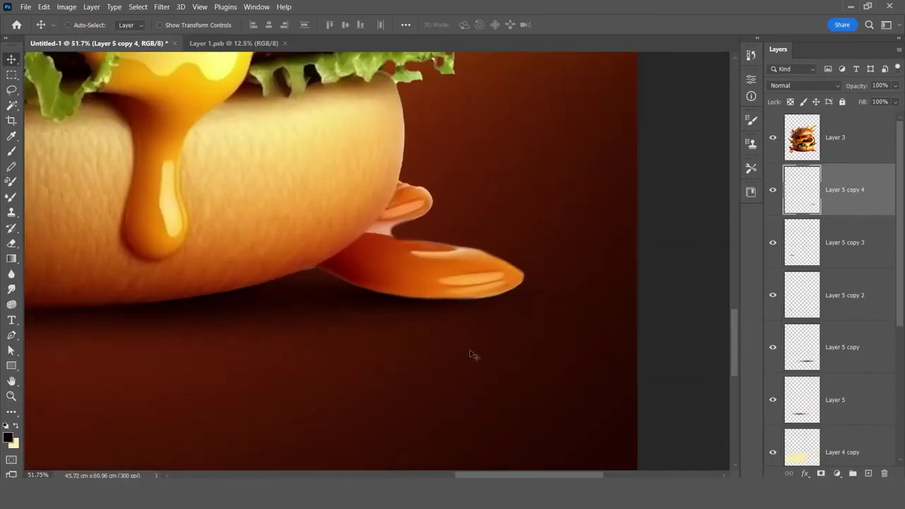
pyautogui.moveTo(601, 168); pyautogui.dragTo(486, 198)
pyautogui.press('Return')
pyautogui.scroll(-5, 394, 227)
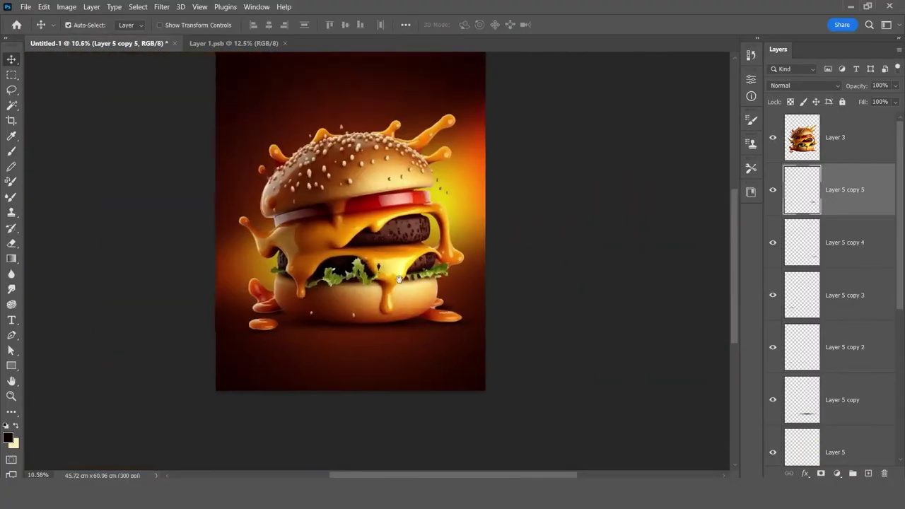
pyautogui.click(494, 306)
pyautogui.scroll(-2, 473, 298)
pyautogui.scroll(1, 429, 277)
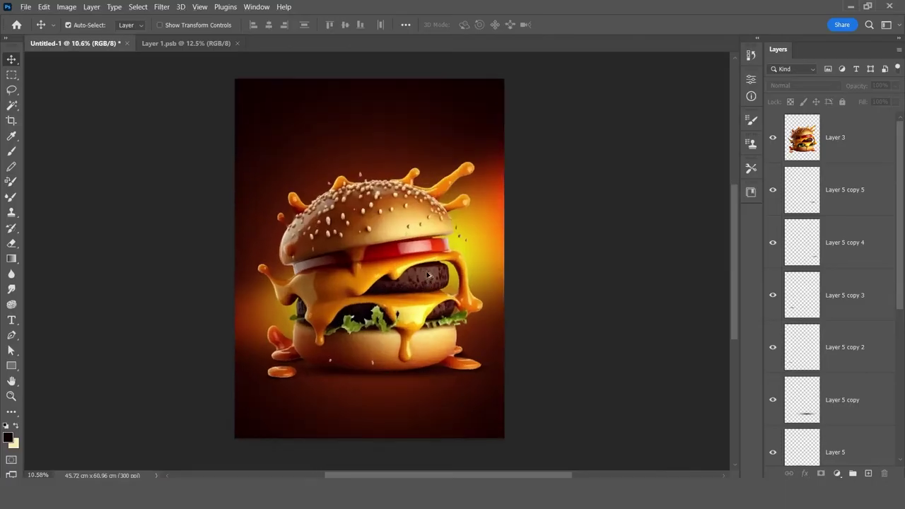
pyautogui.click(498, 243)
# Lower both yellow glow layers (Layer 4 and its copy) to 48% opacity
pyautogui.scroll(-2, 799, 417)
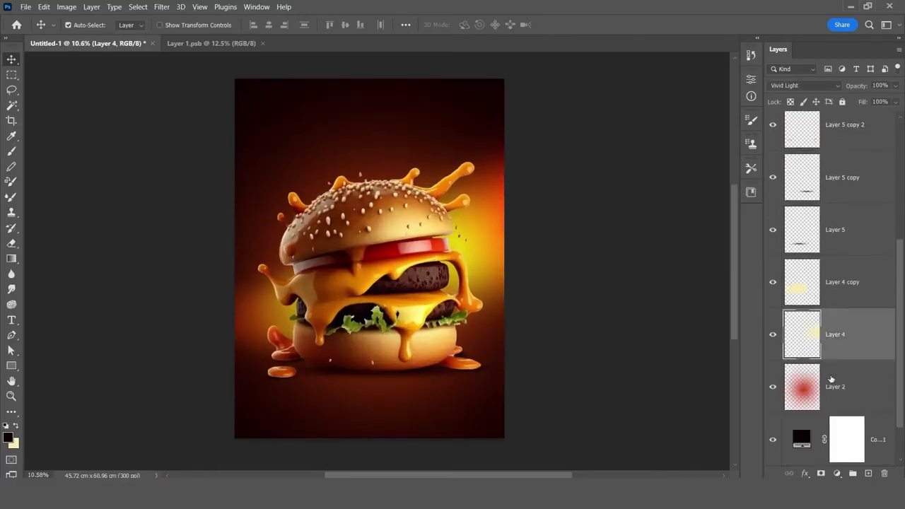
pyautogui.keyDown('shift'); pyautogui.click(837, 282); pyautogui.keyUp('shift')
pyautogui.click(880, 86)
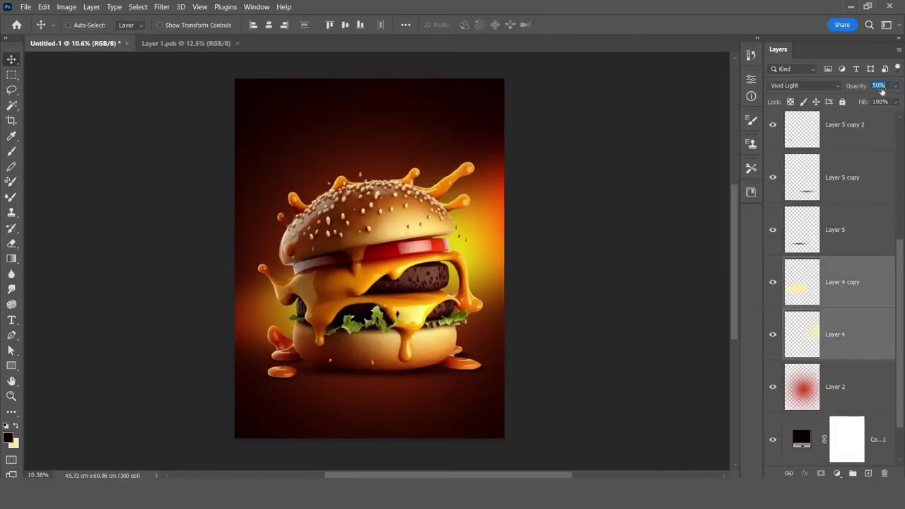
pyautogui.press('Down')
pyautogui.press('Down')
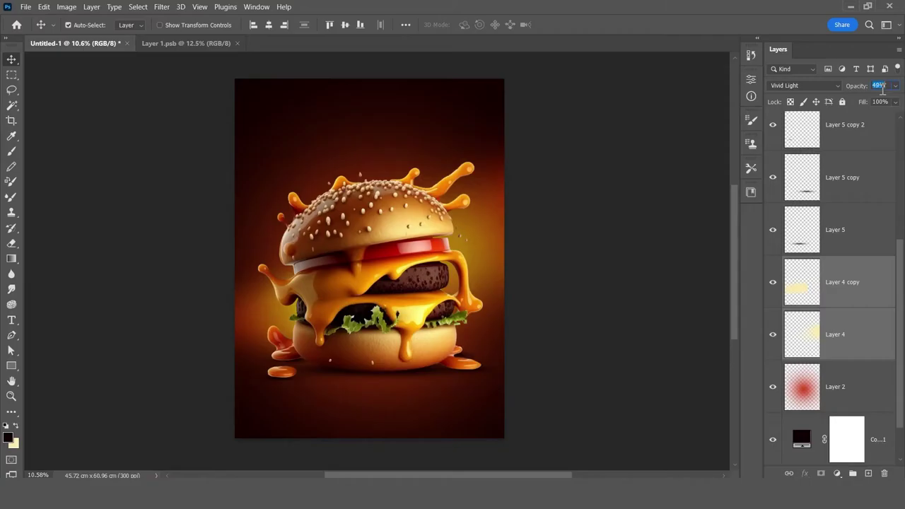
pyautogui.click(546, 244)
# Stamp all visible layers into a new layer and add a darkening Brightness/Contrast adjustment
pyautogui.hotkey('ctrl', 'shift', 'alt', 'e')
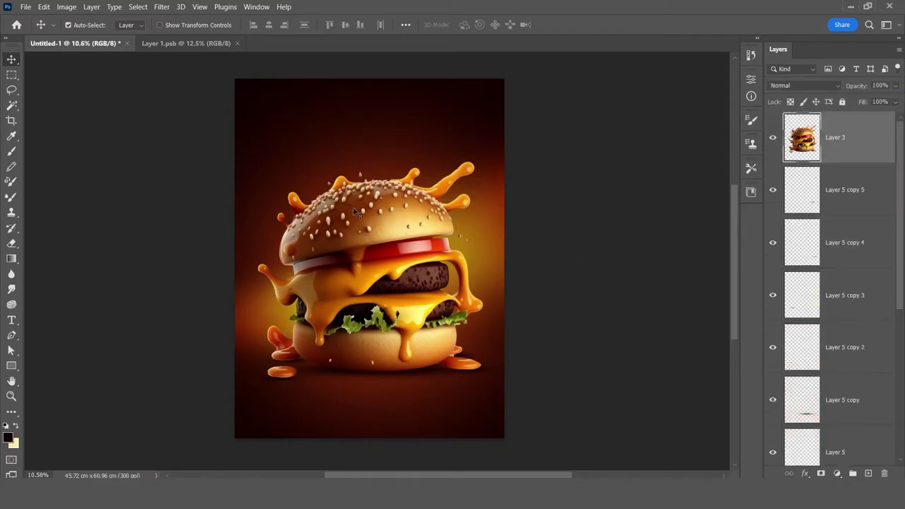
pyautogui.click(774, 138)
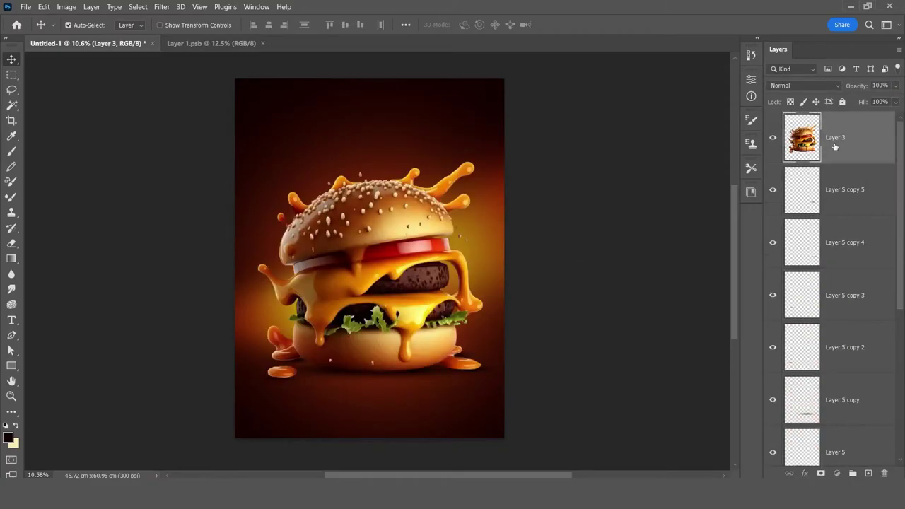
pyautogui.click(838, 474)
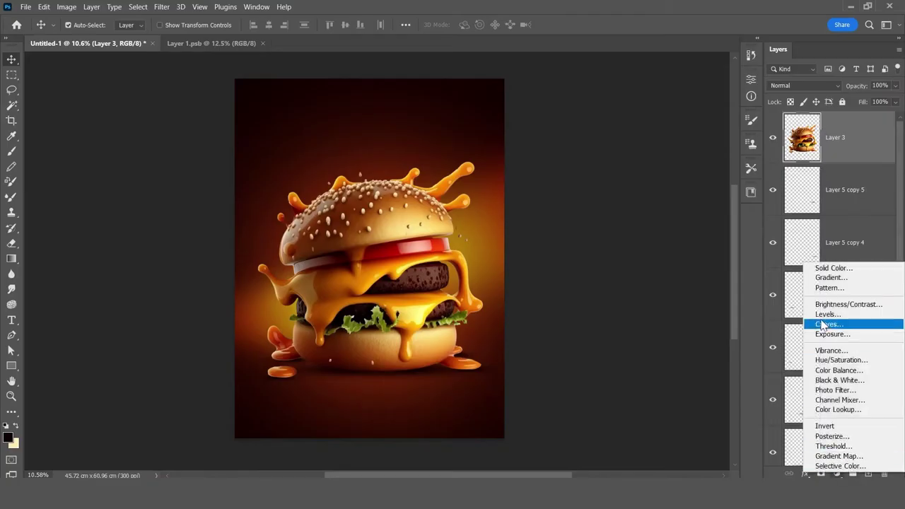
pyautogui.click(808, 303)
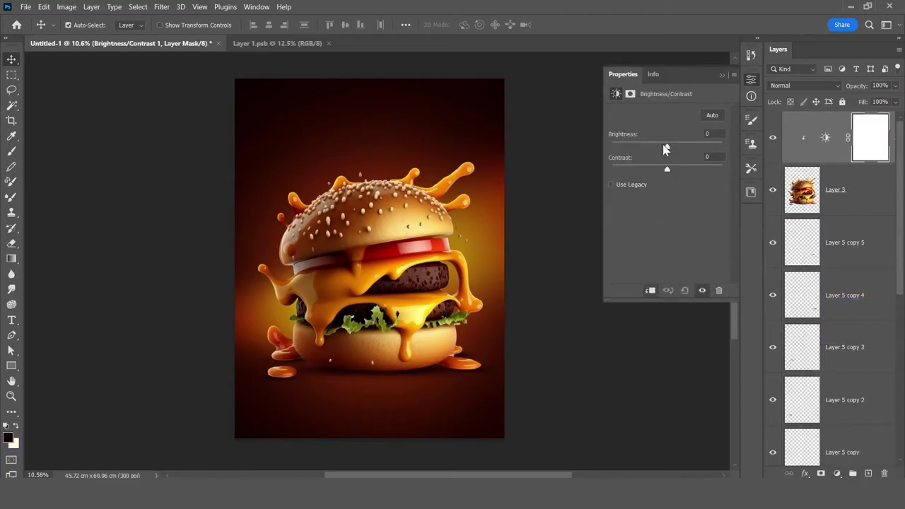
pyautogui.moveTo(666, 149); pyautogui.dragTo(634, 155)
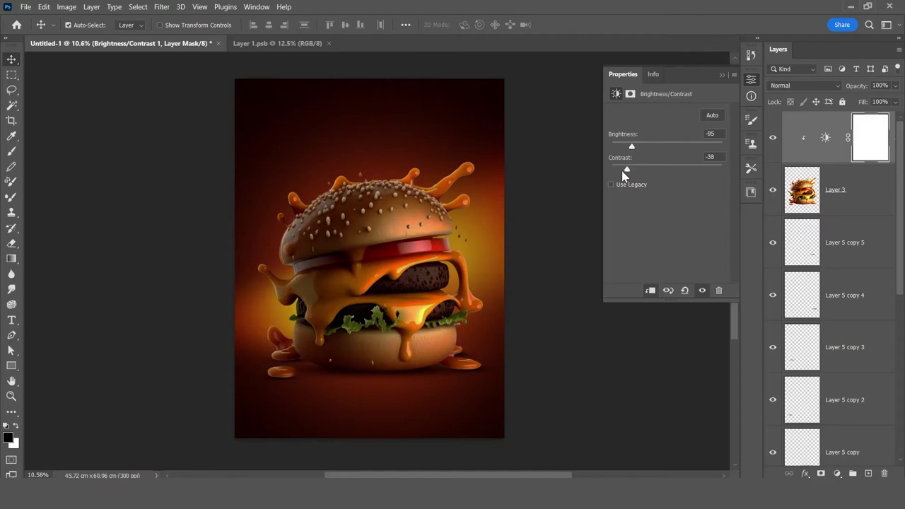
pyautogui.click(733, 77)
# Paint the adjustment mask so the top bun, middle and left side stay bright
pyautogui.press('b')
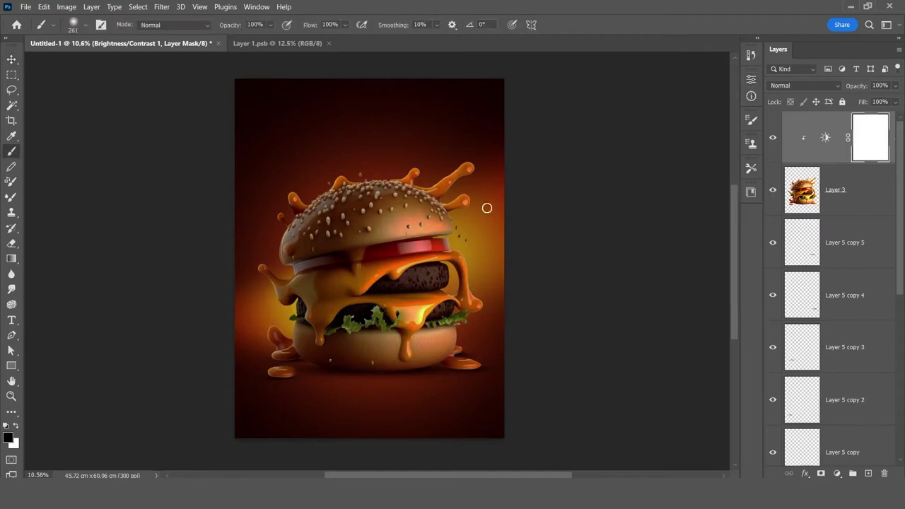
pyautogui.click(465, 202)
pyautogui.scroll(3, 464, 202)
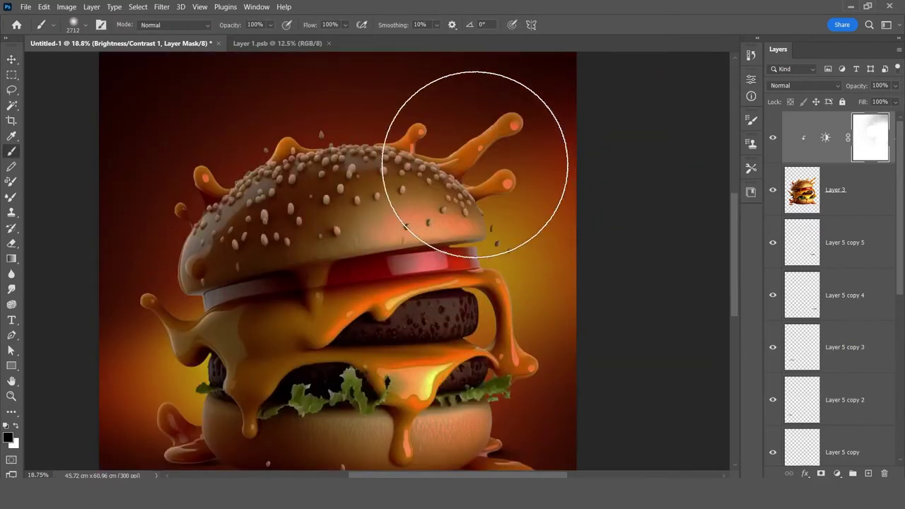
pyautogui.click(417, 184)
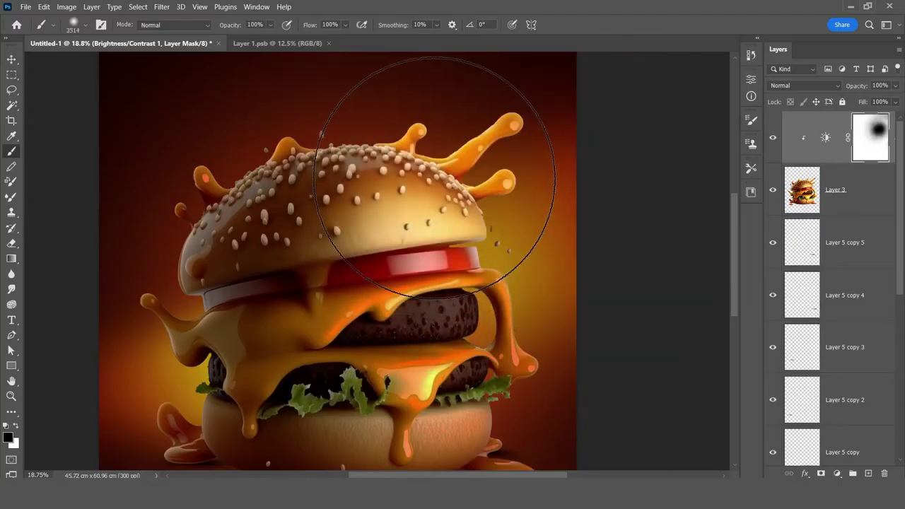
pyautogui.moveTo(409, 173); pyautogui.dragTo(445, 344)
pyautogui.scroll(-3, 445, 344)
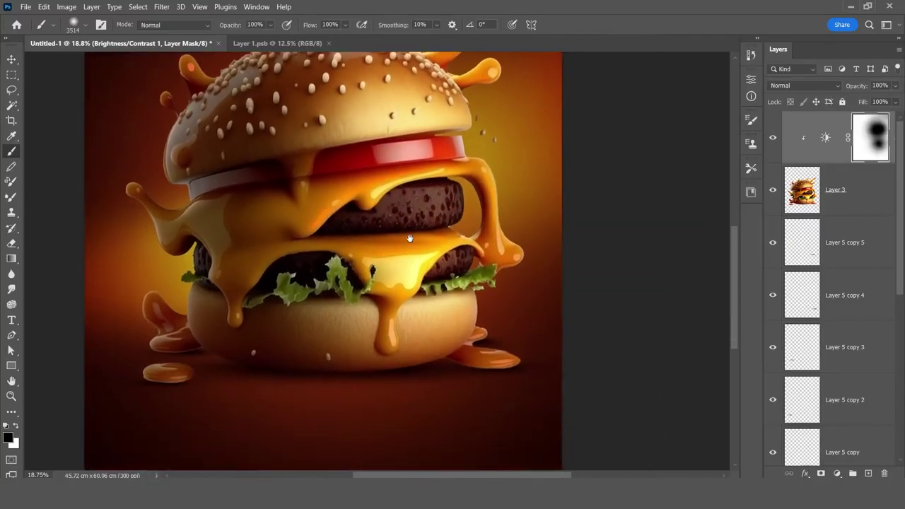
pyautogui.scroll(-1, 394, 323)
pyautogui.scroll(-1, 382, 297)
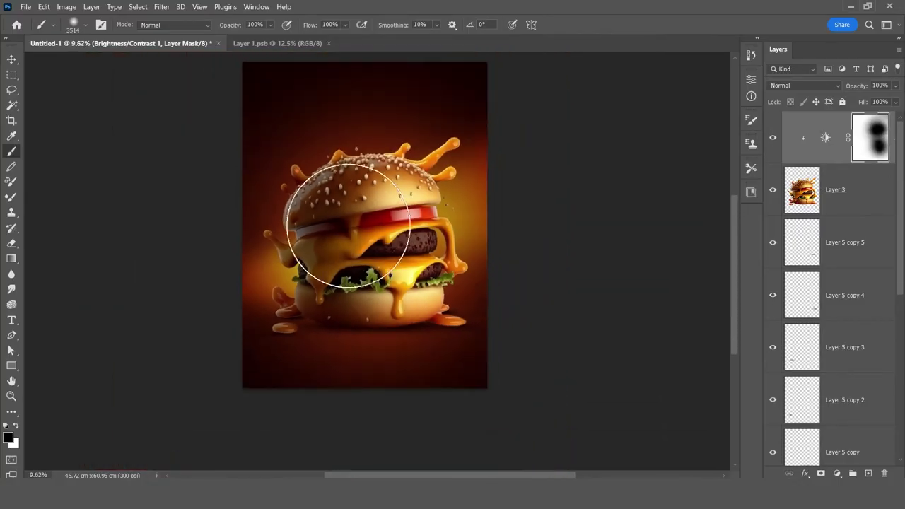
pyautogui.moveTo(331, 199); pyautogui.dragTo(311, 201)
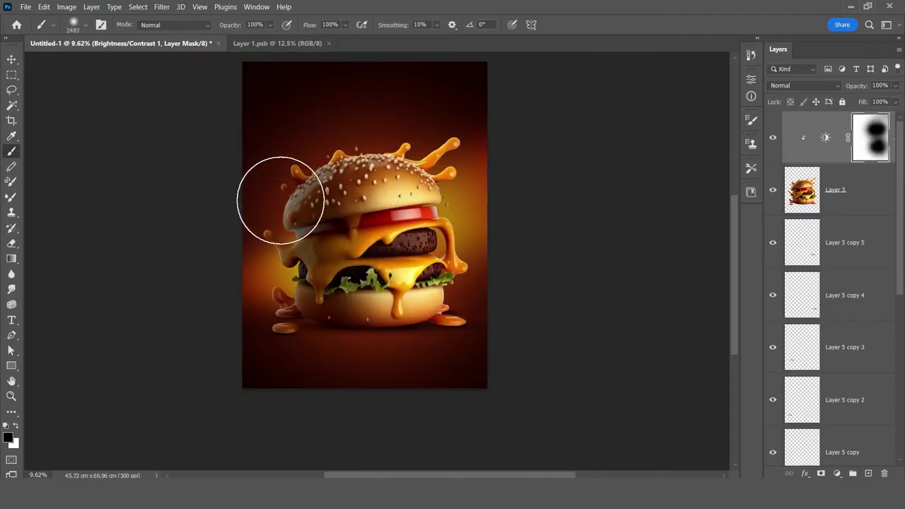
pyautogui.press('x')
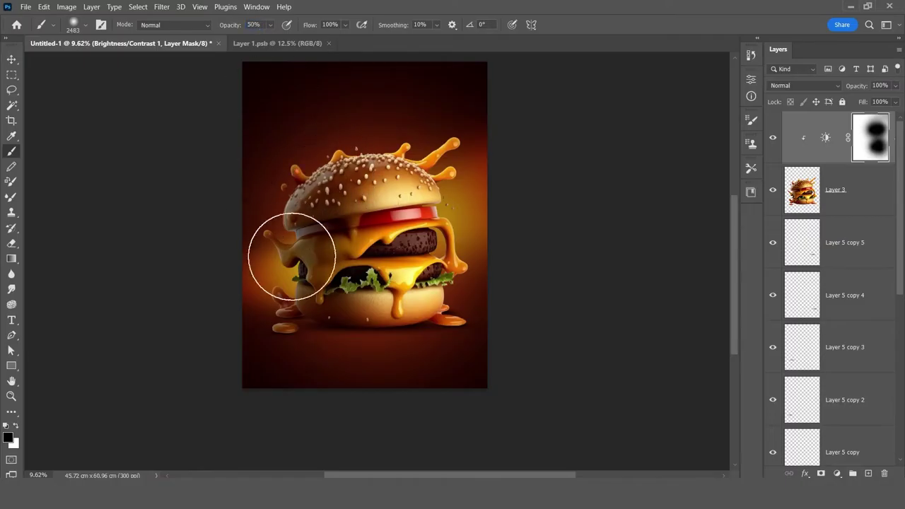
pyautogui.moveTo(292, 240); pyautogui.dragTo(318, 354)
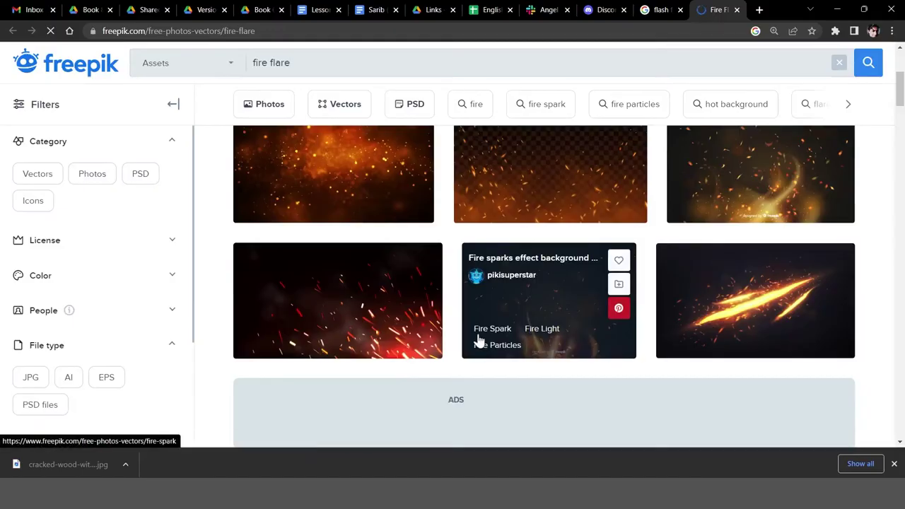
# Download the Freepik light leaks photo at Original size and drag it onto the poster
pyautogui.scroll(-3, 478, 341)
pyautogui.scroll(-2, 479, 340)
pyautogui.scroll(-2, 602, 298)
pyautogui.click(731, 286)
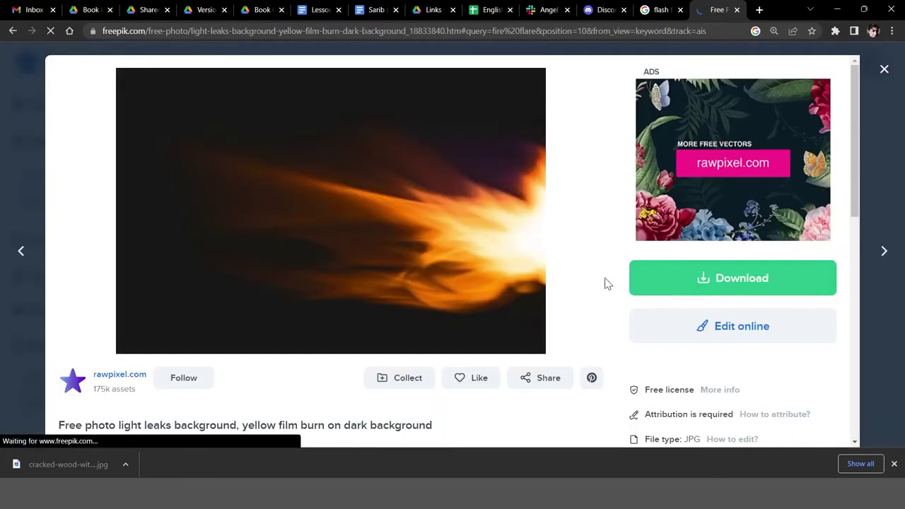
pyautogui.click(704, 283)
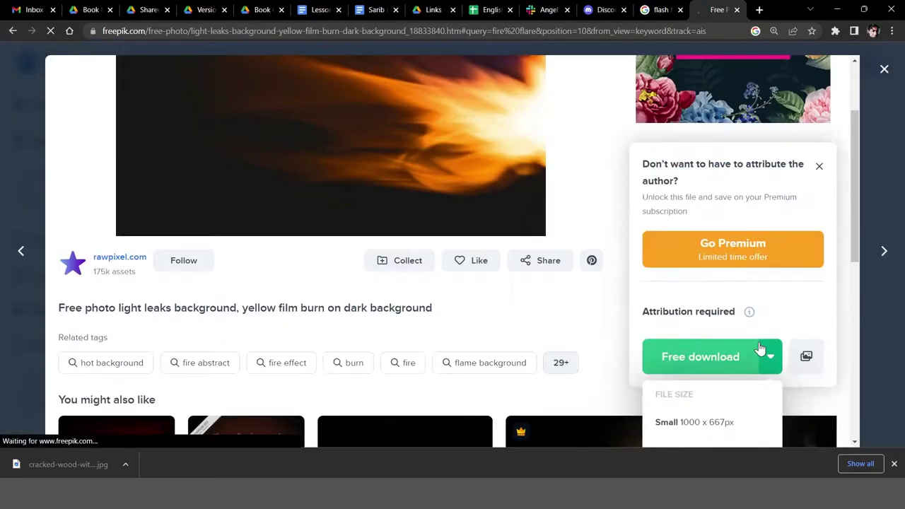
pyautogui.click(679, 334)
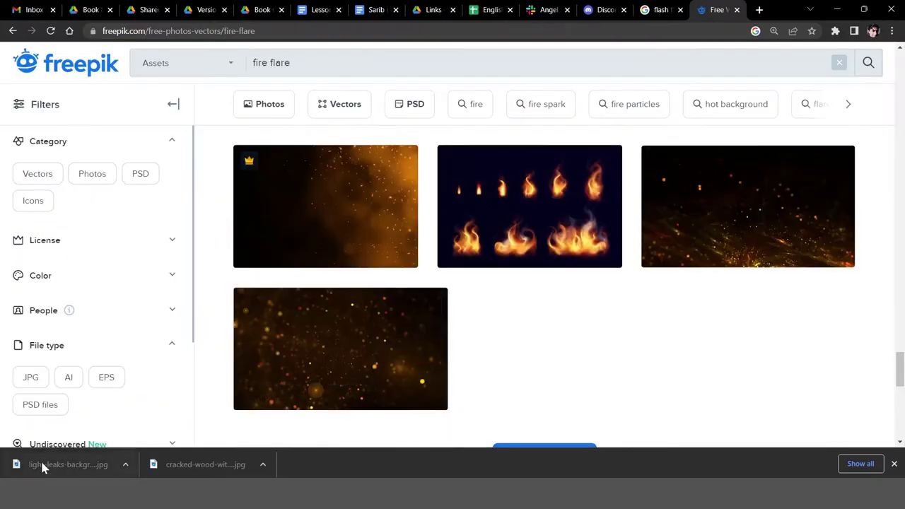
pyautogui.moveTo(41, 466); pyautogui.dragTo(418, 295)
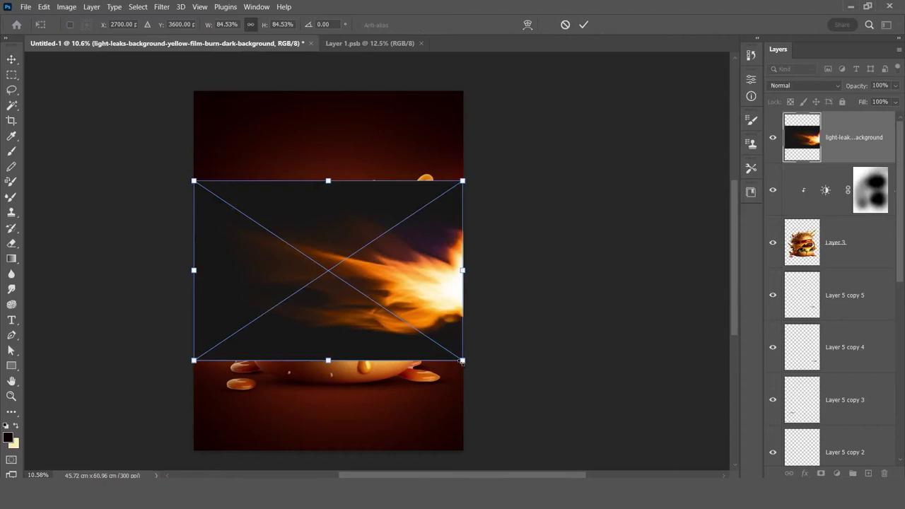
# Place the light-leak image and blend it with Linear Dodge (Add)
pyautogui.press('Return')
pyautogui.click(783, 86)
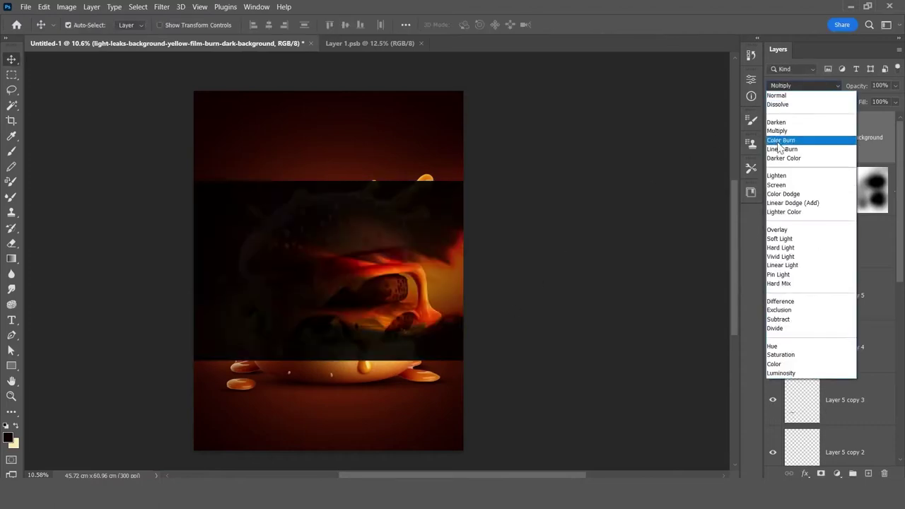
pyautogui.click(797, 204)
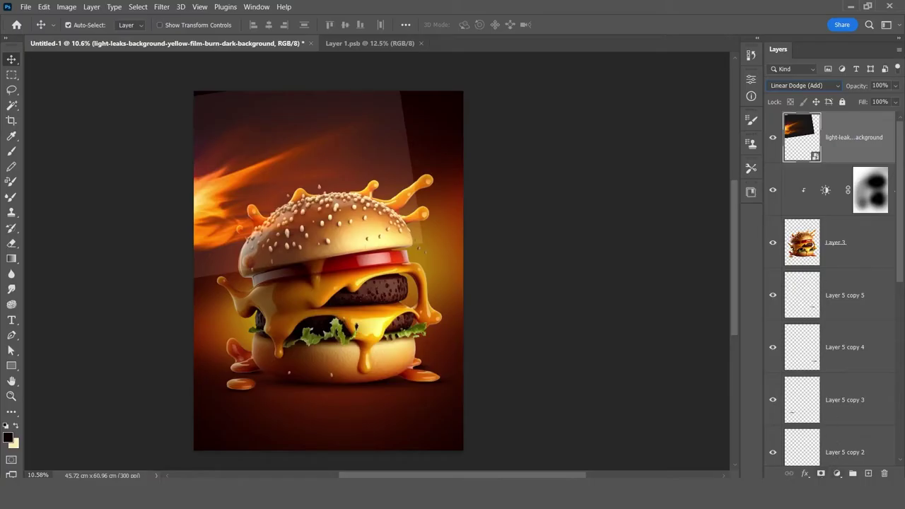
# Rotate the light leak 180°, shrink it to about 67% in the top-left, and add a mask
pyautogui.hotkey('ctrl', 't')
pyautogui.moveTo(56, 144); pyautogui.dragTo(495, 202)
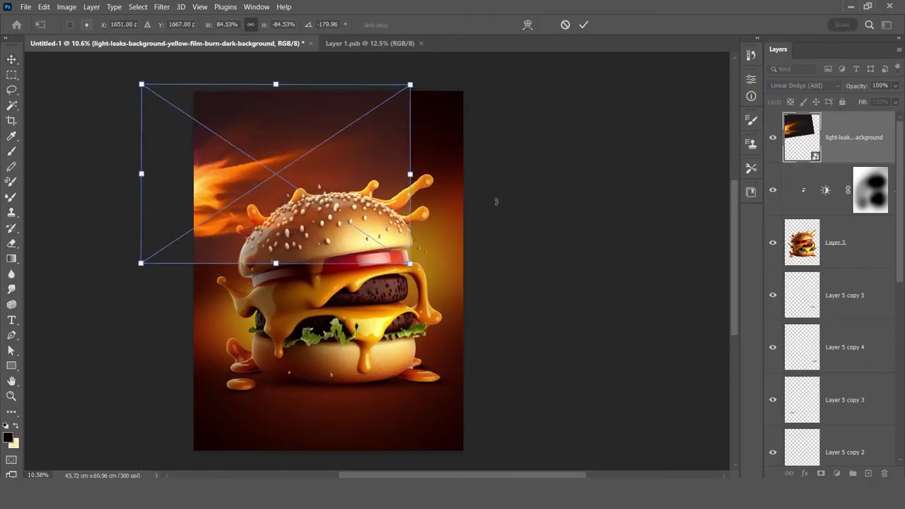
pyautogui.moveTo(410, 175)
pyautogui.mouseDown()
pyautogui.moveTo(358, 176)
pyautogui.moveTo(382, 165)
pyautogui.mouseUp()
pyautogui.press('Return')
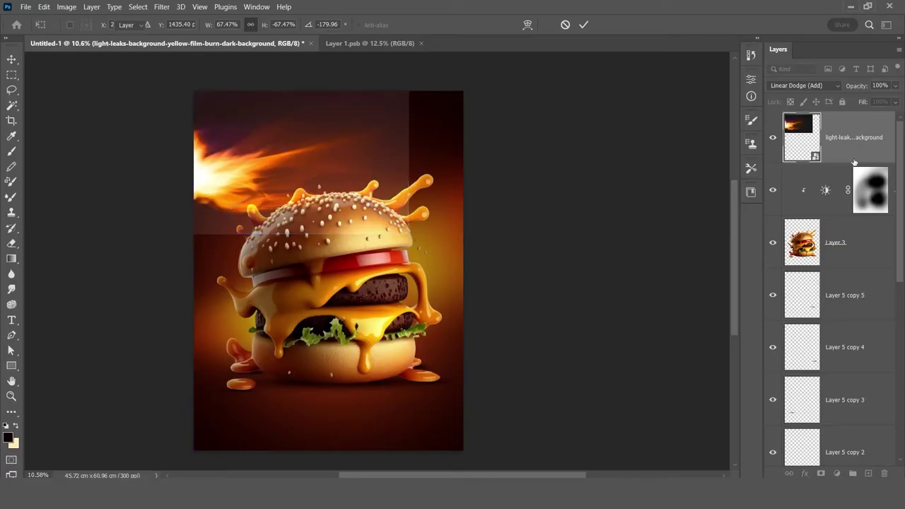
pyautogui.click(822, 473)
pyautogui.press('b')
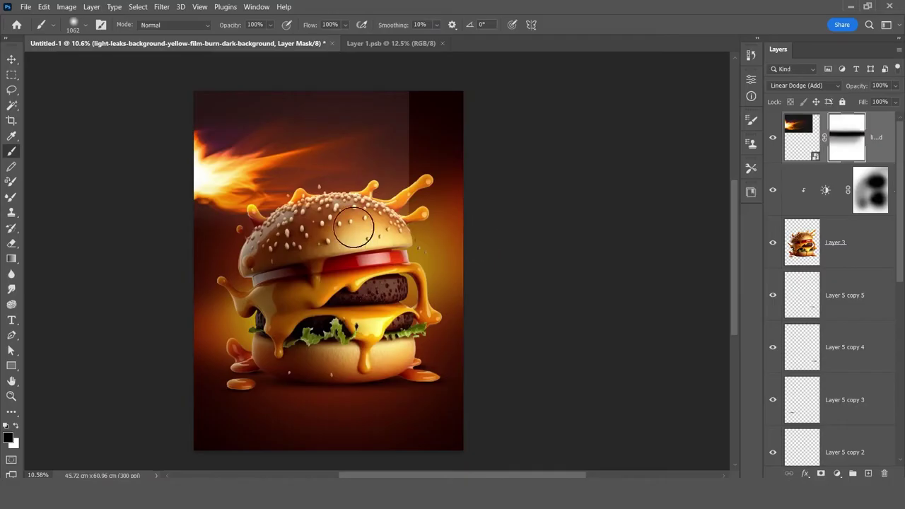
# Mask away the light leak's top edges and move it to the burger's right side
pyautogui.moveTo(425, 126); pyautogui.dragTo(77, 70)
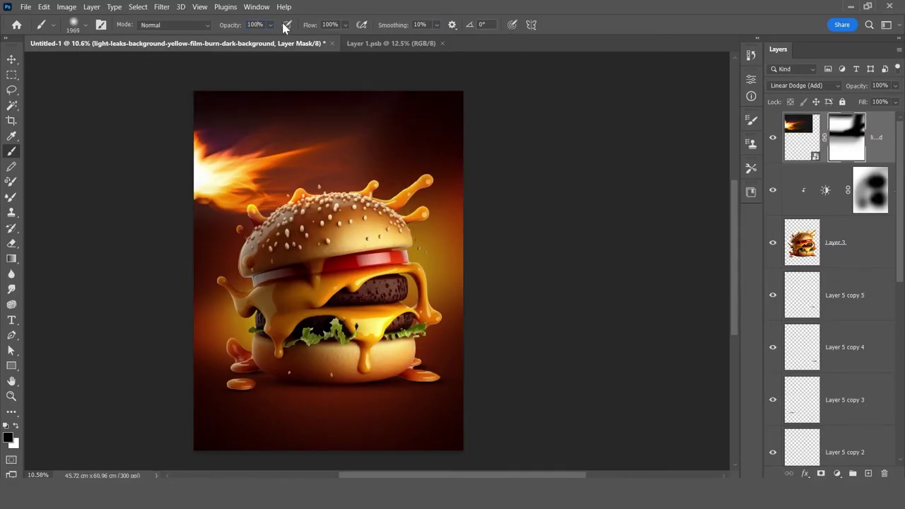
pyautogui.moveTo(305, 184); pyautogui.dragTo(186, 216)
pyautogui.press('v')
pyautogui.moveTo(359, 238); pyautogui.dragTo(358, 281)
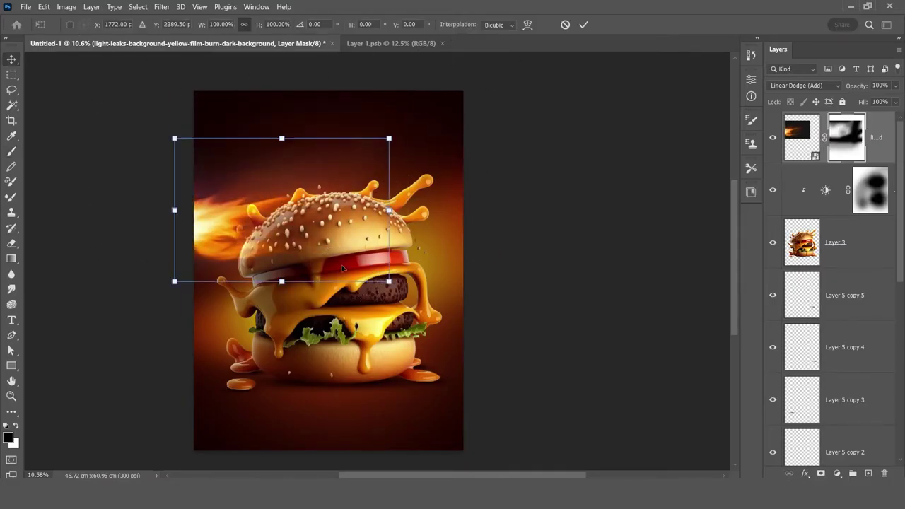
pyautogui.scroll(-1, 358, 281)
pyautogui.moveTo(202, 316); pyautogui.dragTo(299, 316)
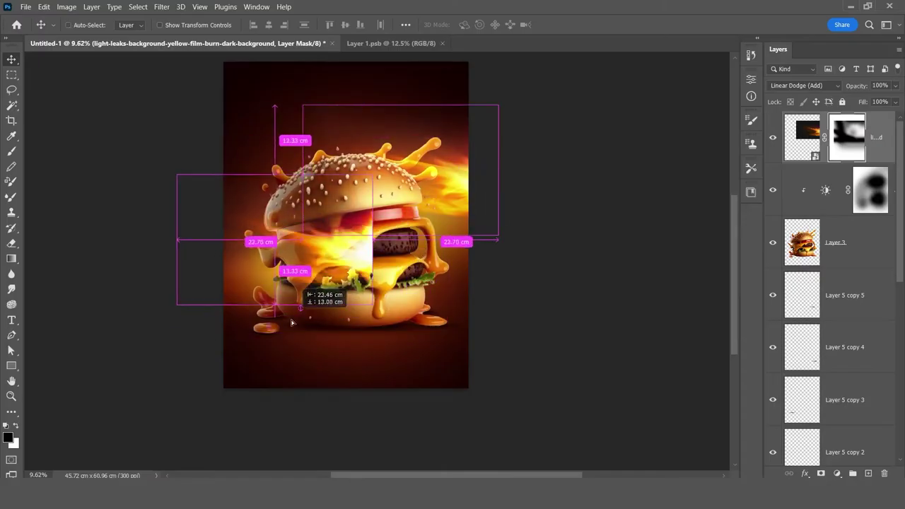
# Duplicate the light leak behind the burger, enlarging it and tilting it about ten degrees
pyautogui.hotkey('ctrl', '[')
pyautogui.hotkey('ctrl', '[')
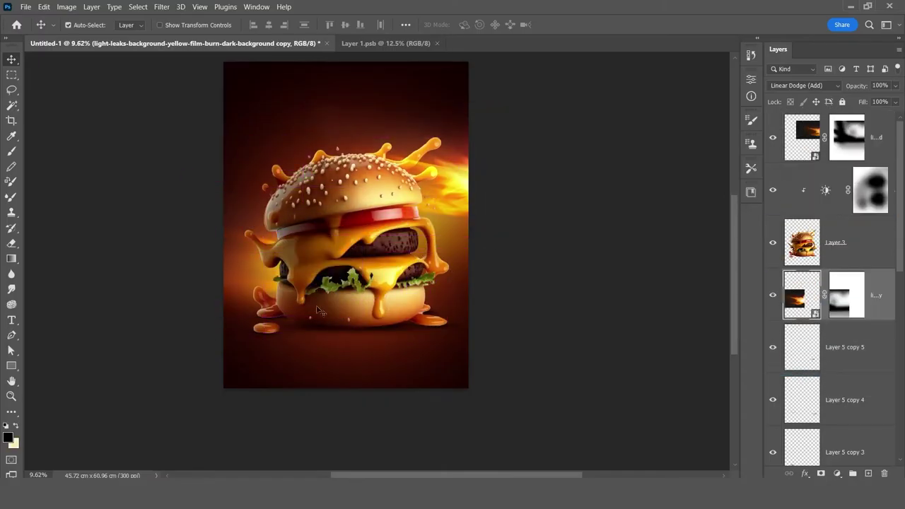
pyautogui.hotkey('ctrl', 't')
pyautogui.moveTo(361, 252)
pyautogui.mouseDown()
pyautogui.moveTo(384, 252)
pyautogui.moveTo(428, 213)
pyautogui.mouseUp()
pyautogui.moveTo(346, 235); pyautogui.dragTo(359, 224)
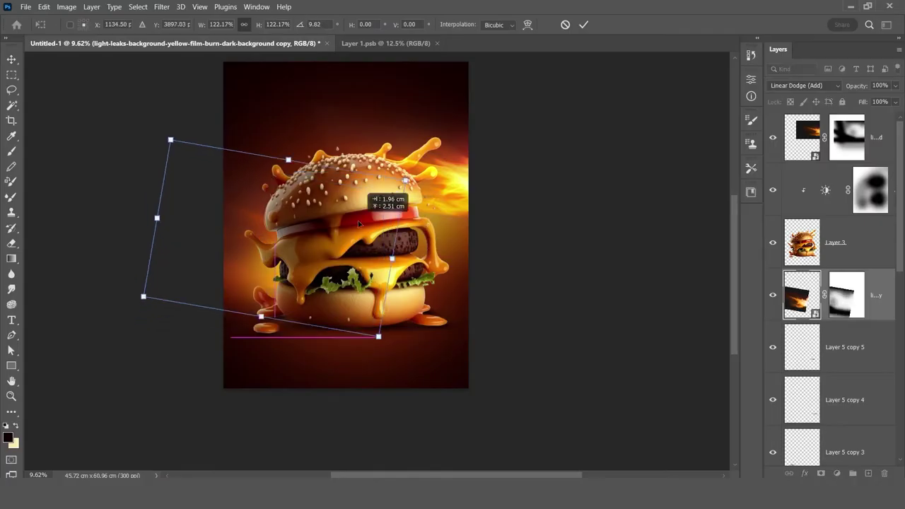
pyautogui.press('Return')
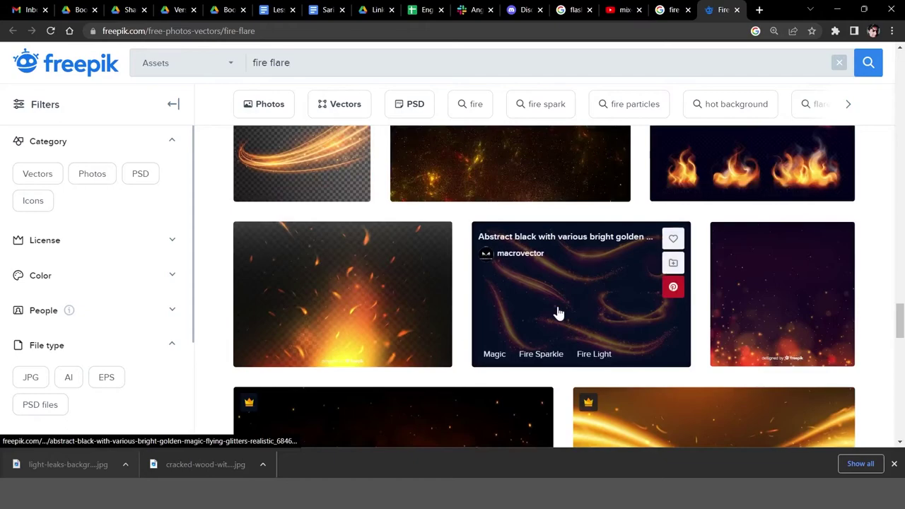
# Copy the Freepik golden glitters image and paste it into the poster as a new layer
pyautogui.click(557, 306)
pyautogui.rightClick(342, 196)
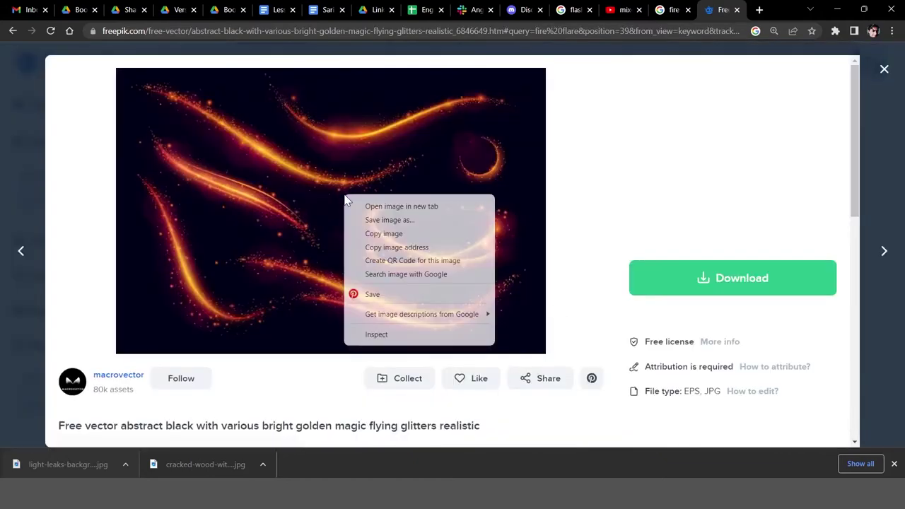
pyautogui.click(389, 233)
pyautogui.rightClick(372, 209)
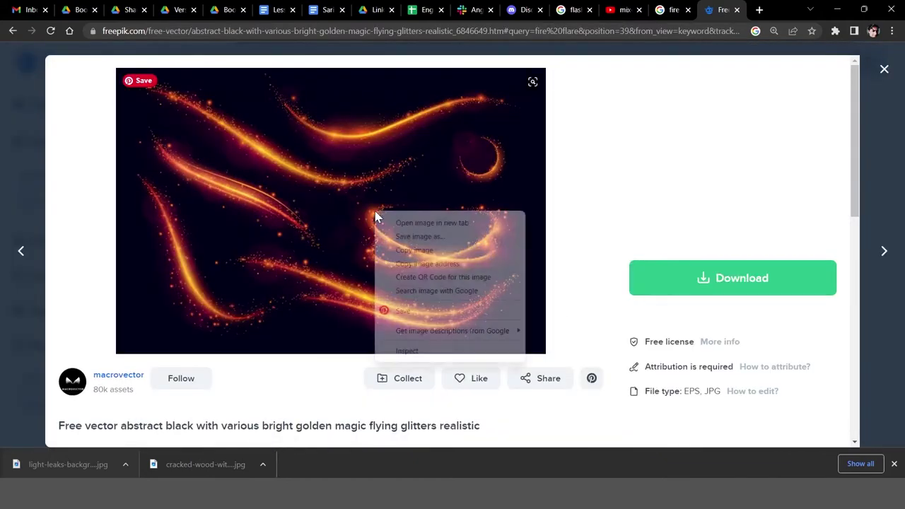
pyautogui.click(418, 261)
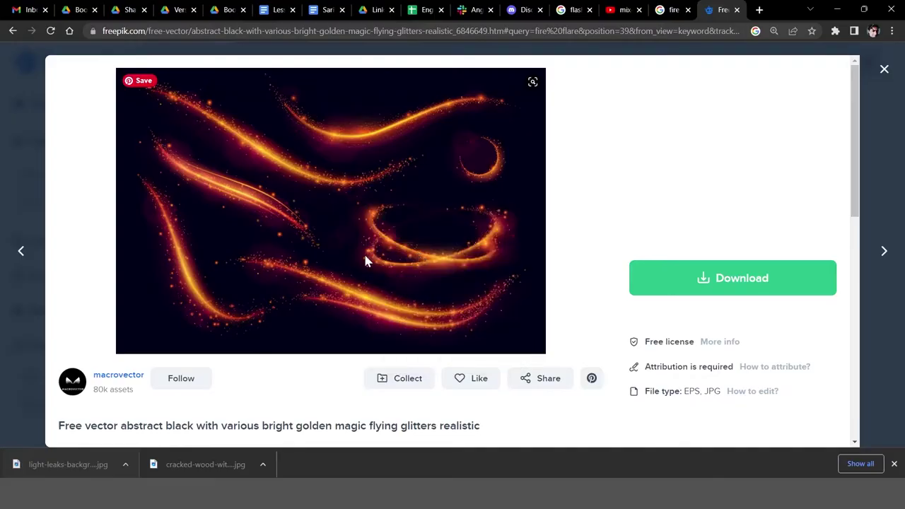
pyautogui.hotkey('alt', 'Tab')
pyautogui.hotkey('ctrl', 'v')
pyautogui.hotkey('ctrl', 't')
# Enlarge the glitter layer across the poster and blend it Linear Dodge (Add) at 87% opacity
pyautogui.moveTo(404, 257)
pyautogui.mouseDown()
pyautogui.moveTo(529, 303)
pyautogui.moveTo(561, 339)
pyautogui.moveTo(536, 329)
pyautogui.mouseUp()
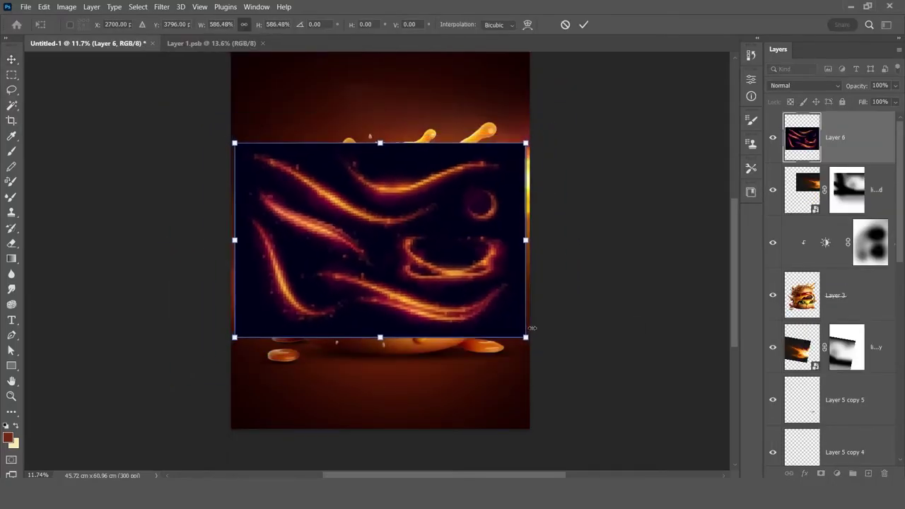
pyautogui.press('Return')
pyautogui.click(805, 84)
pyautogui.click(785, 176)
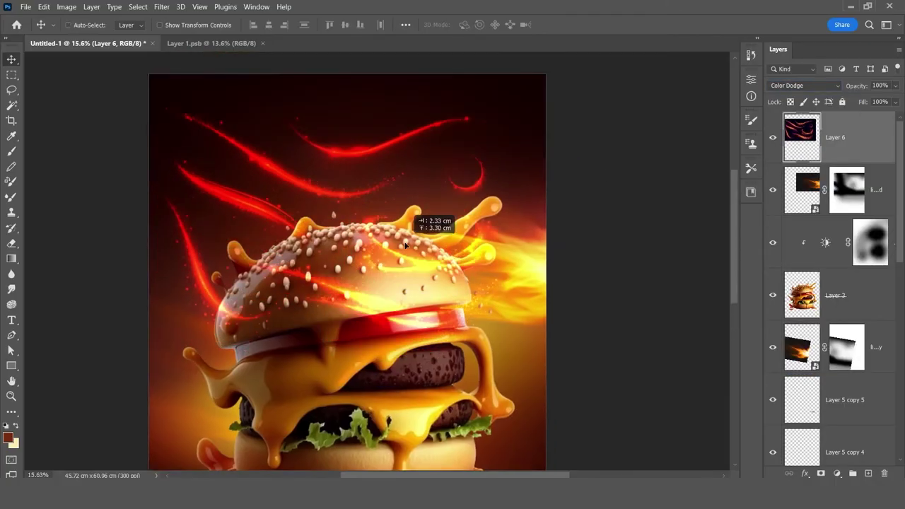
pyautogui.click(805, 85)
pyautogui.click(825, 205)
pyautogui.press('8')
pyautogui.press('7')
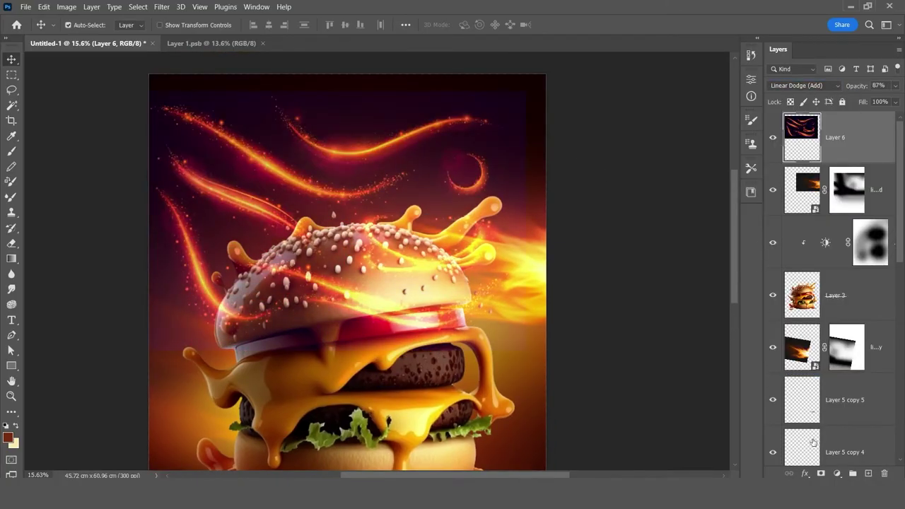
pyautogui.click(836, 474)
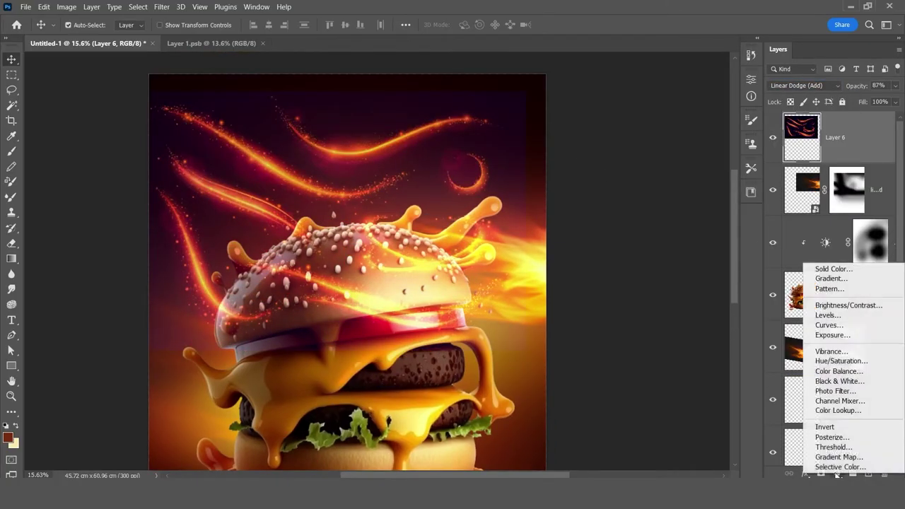
# Add a Levels adjustment clipped to the glitter layer with midtone 0.41 and white 211
pyautogui.click(839, 315)
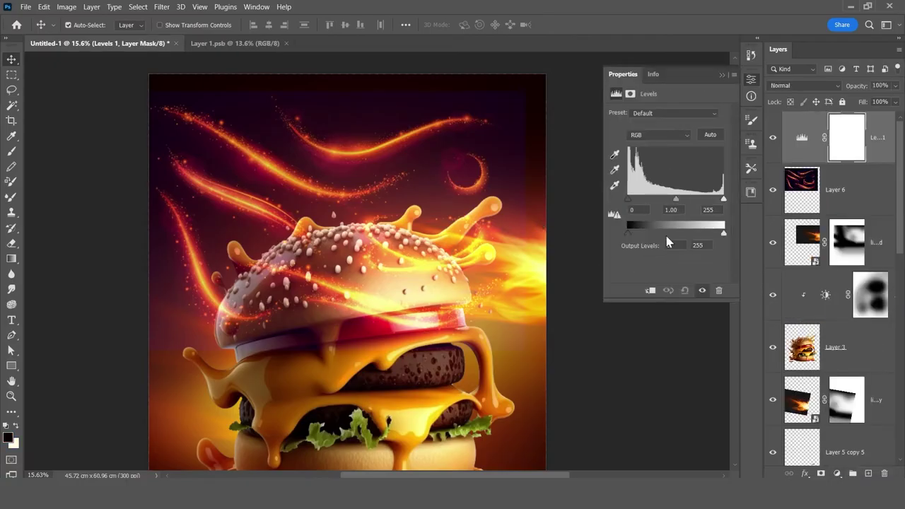
pyautogui.click(651, 290)
pyautogui.moveTo(676, 199); pyautogui.dragTo(700, 199)
pyautogui.moveTo(628, 232)
pyautogui.mouseDown()
pyautogui.moveTo(639, 240)
pyautogui.moveTo(628, 233)
pyautogui.mouseUp()
pyautogui.moveTo(724, 199)
pyautogui.mouseDown()
pyautogui.moveTo(697, 199)
pyautogui.moveTo(708, 199)
pyautogui.mouseUp()
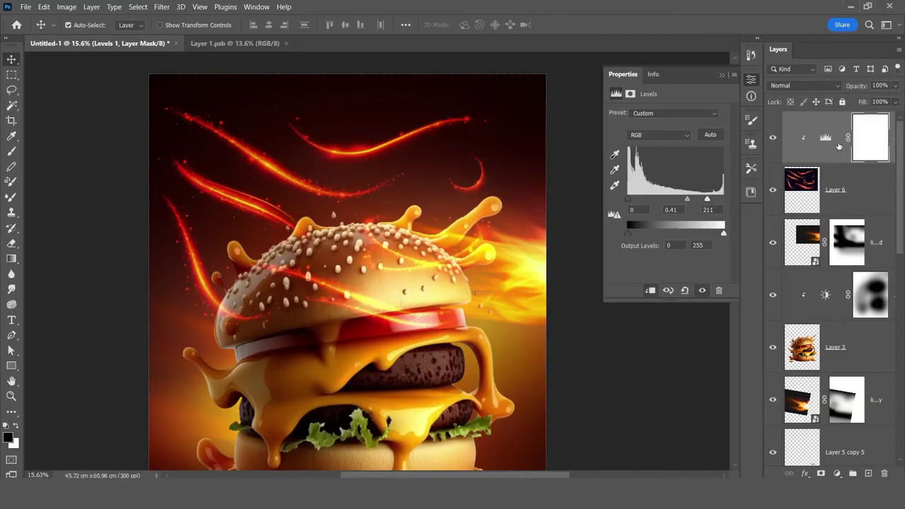
# Add a clipped Hue/Saturation at Hue +29, then select Layer 6 with its adjustments
pyautogui.click(839, 472)
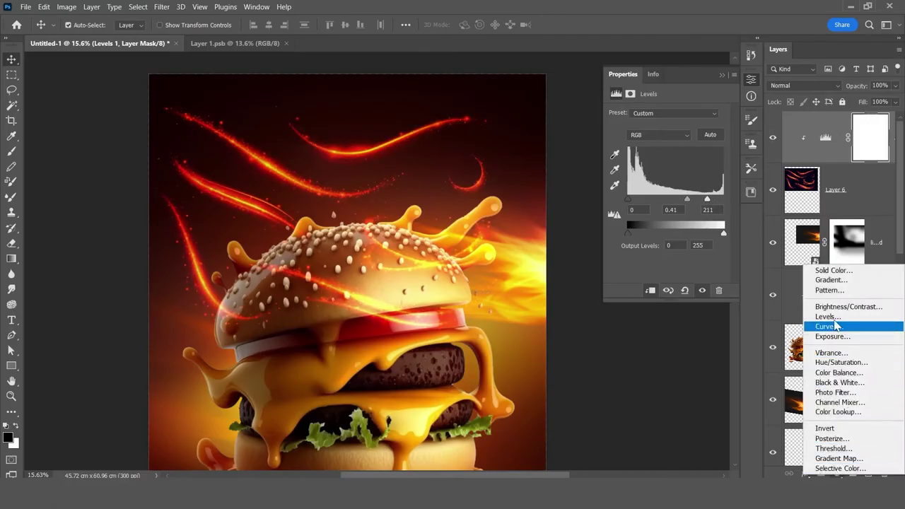
pyautogui.click(838, 362)
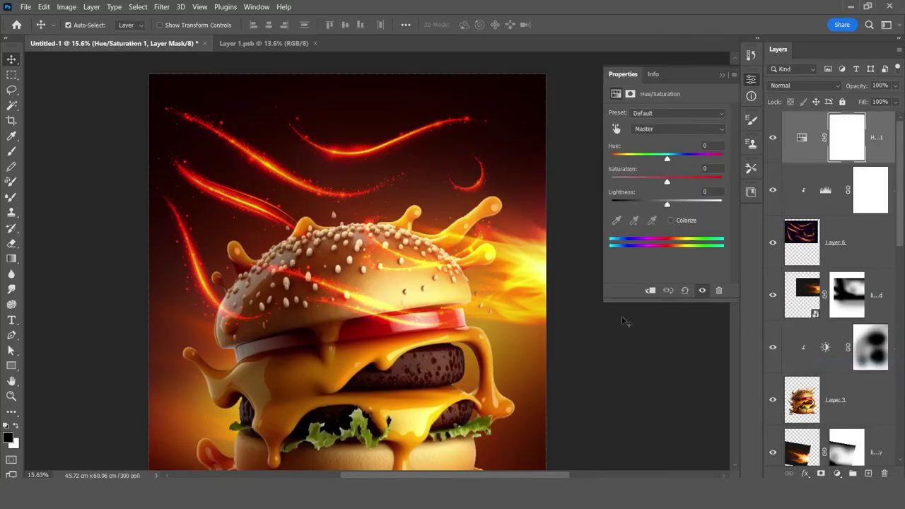
pyautogui.click(651, 290)
pyautogui.moveTo(667, 159); pyautogui.dragTo(676, 162)
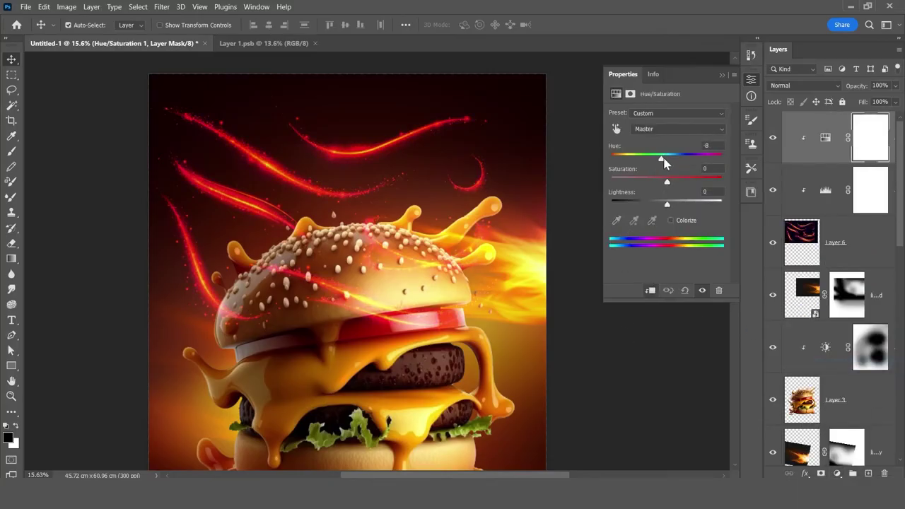
pyautogui.moveTo(678, 161); pyautogui.dragTo(685, 162)
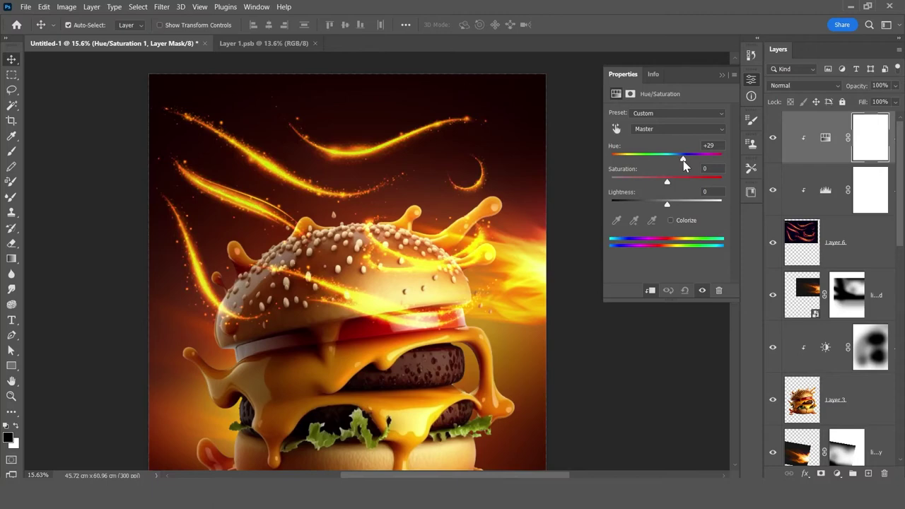
pyautogui.moveTo(382, 188); pyautogui.dragTo(365, 209)
pyautogui.click(835, 242)
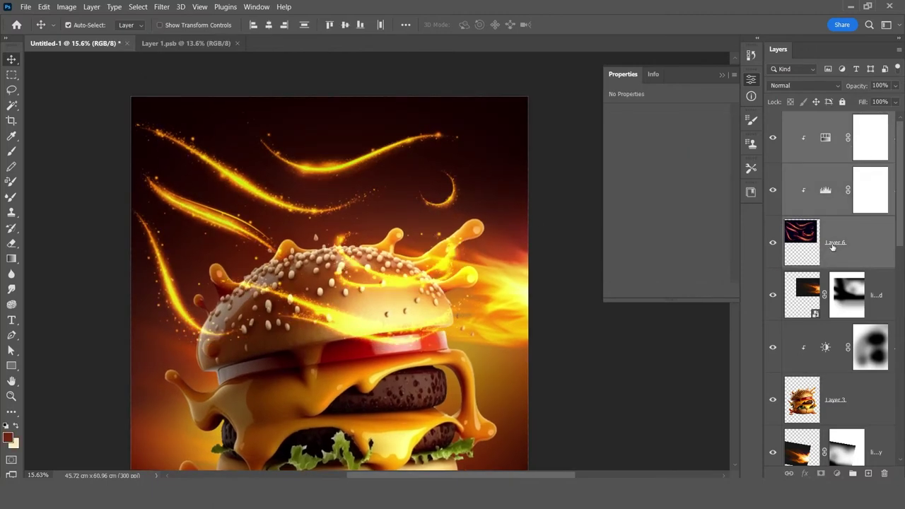
pyautogui.keyDown('shift'); pyautogui.click(824, 140); pyautogui.keyUp('shift')
# Merge the glitter with its adjustments and blend the merged streaks in Linear Dodge (Add)
pyautogui.hotkey('ctrl', 'e')
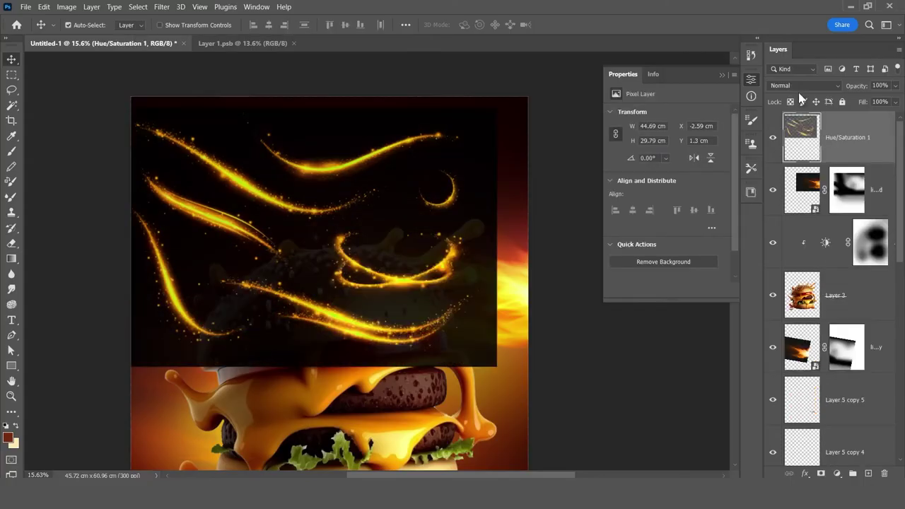
pyautogui.click(802, 87)
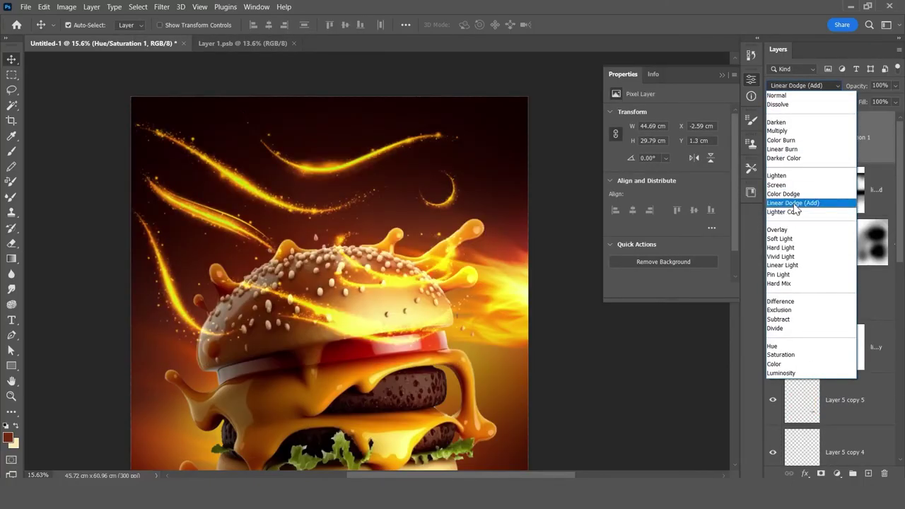
pyautogui.click(794, 205)
pyautogui.click(722, 74)
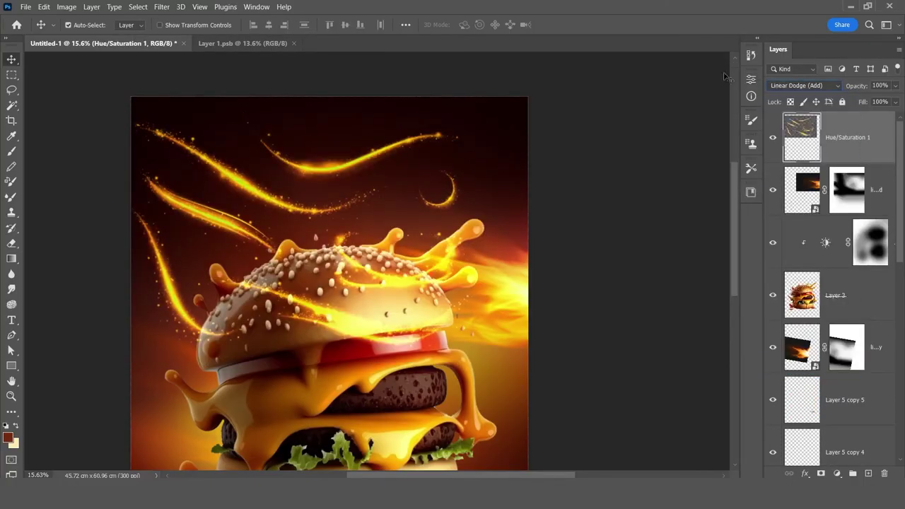
# Lasso the upper glowing strand and copy it onto its own layer
pyautogui.click(12, 89)
pyautogui.scroll(2, 304, 166)
pyautogui.moveTo(360, 126); pyautogui.dragTo(339, 162)
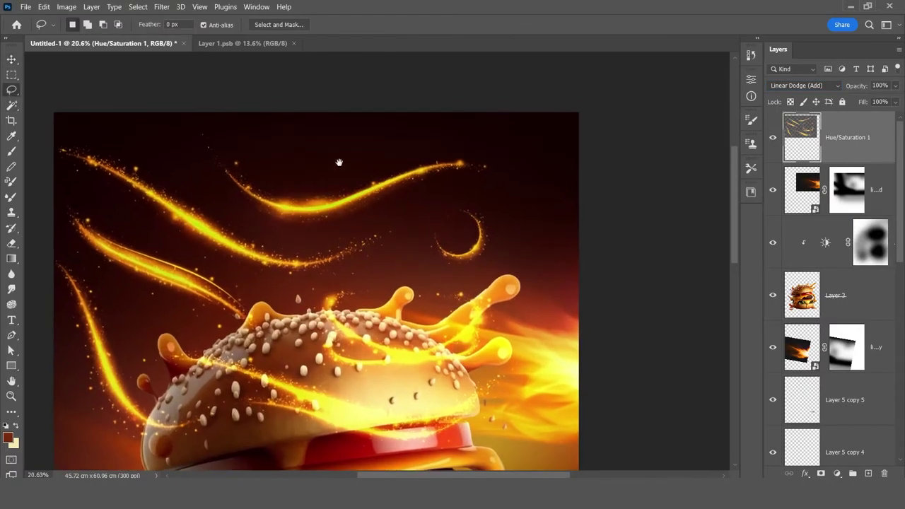
pyautogui.moveTo(517, 195); pyautogui.dragTo(530, 131)
pyautogui.moveTo(364, 222); pyautogui.dragTo(393, 171)
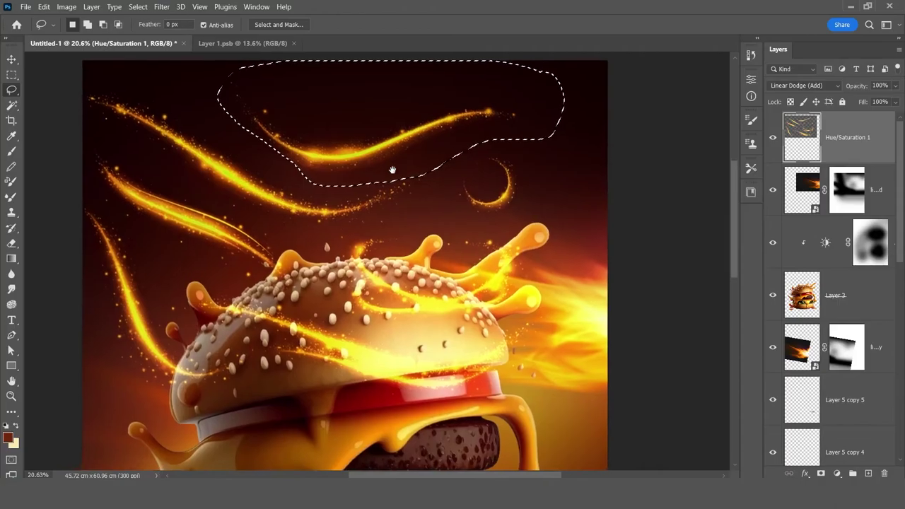
pyautogui.hotkey('ctrl', 'j')
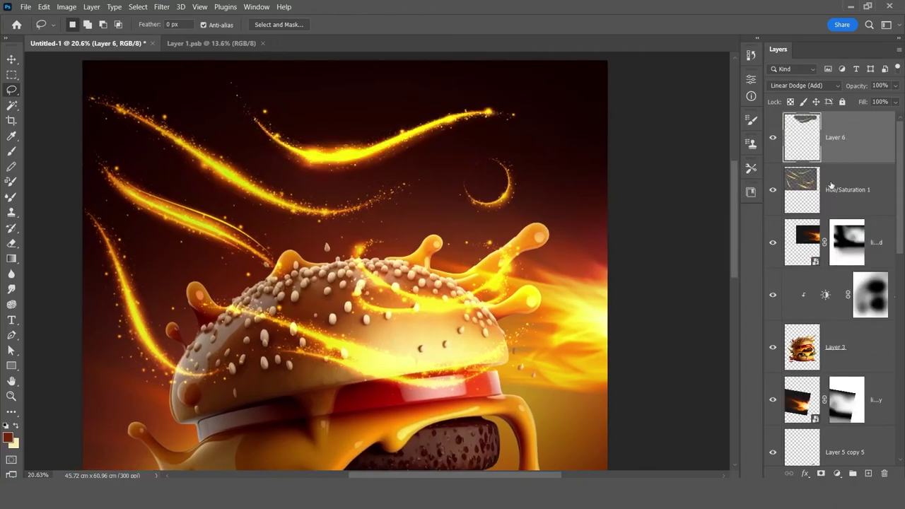
# Copy the left strand, the crescent and the strands crossing the bun top onto separate layers
pyautogui.click(831, 190)
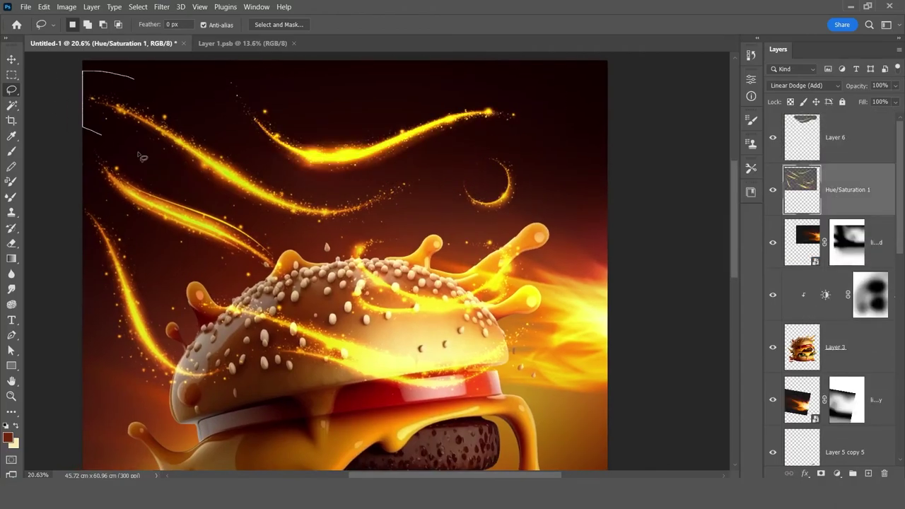
pyautogui.moveTo(438, 170); pyautogui.dragTo(433, 174)
pyautogui.hotkey('ctrl', 'j')
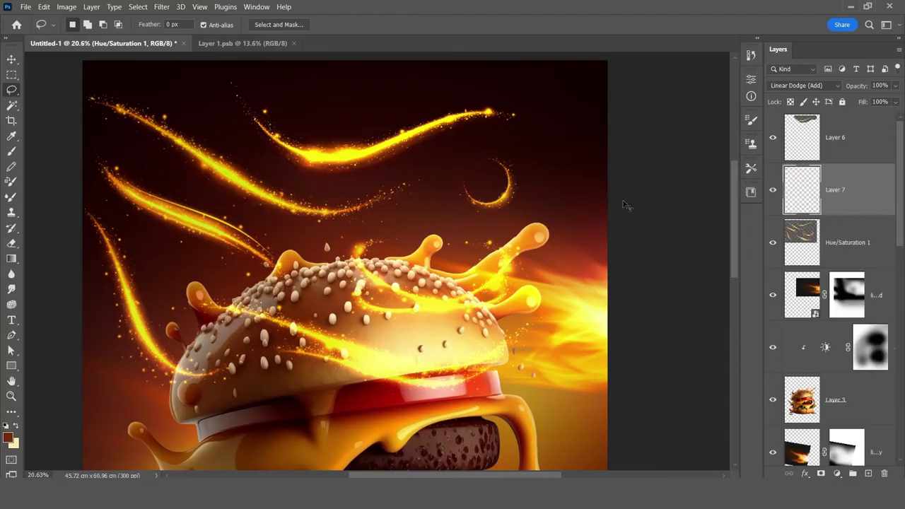
pyautogui.hotkey('ctrl', 'j')
pyautogui.scroll(-2, 120, 189)
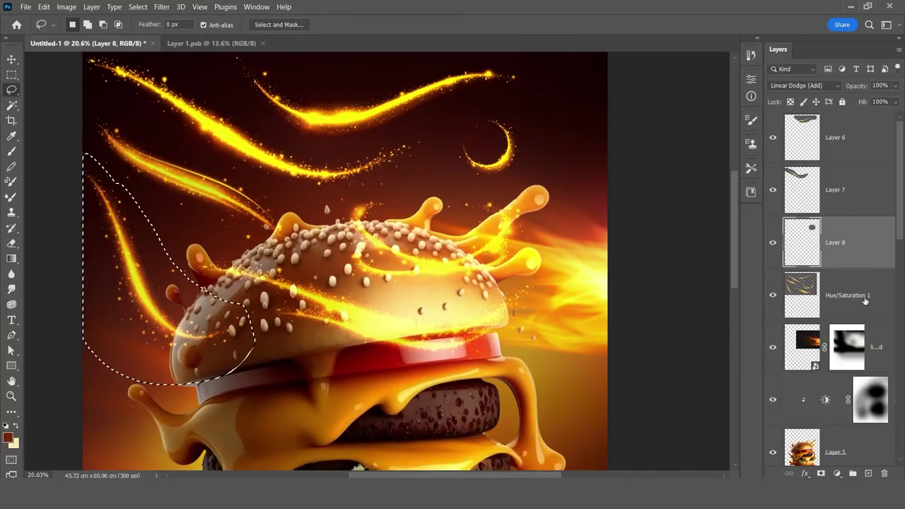
pyautogui.hotkey('ctrl', 'j')
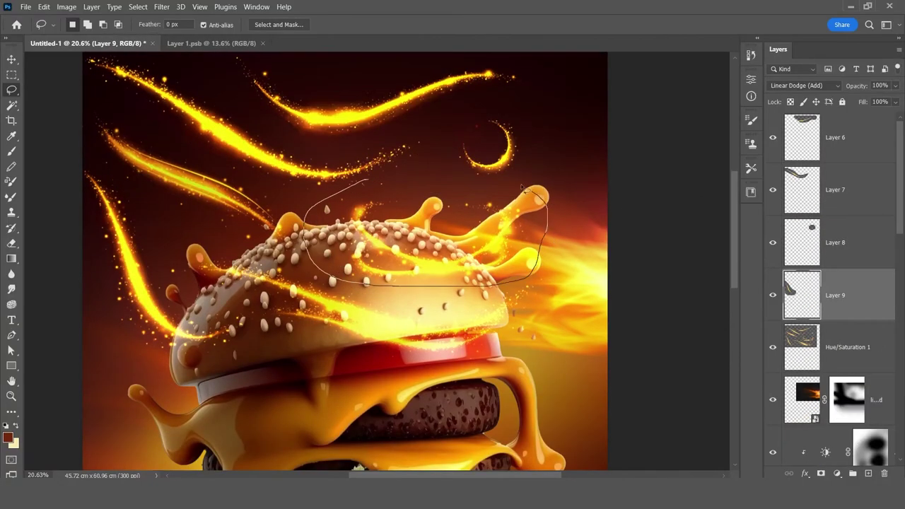
pyautogui.moveTo(544, 202); pyautogui.dragTo(541, 192)
pyautogui.hotkey('ctrl', 'j')
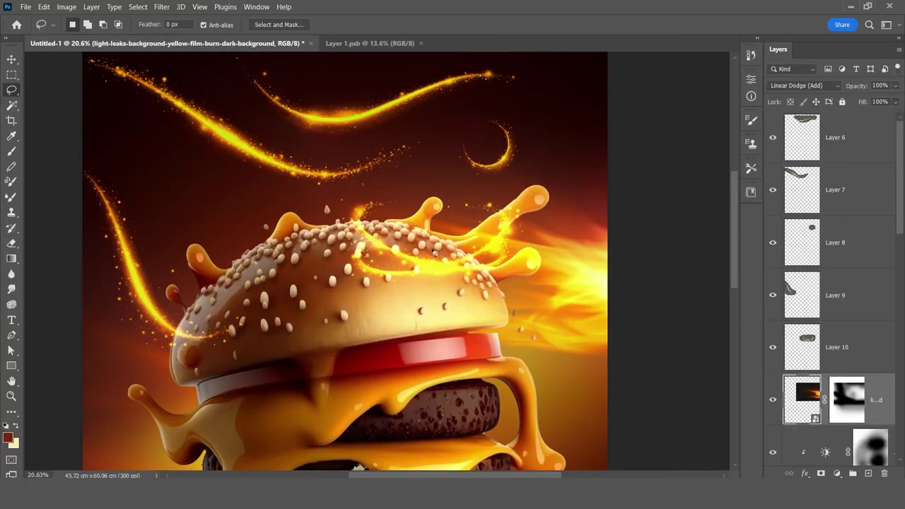
# Move the Layer 6 strand toward the top right and shift the Layer 9 and 10 strands left
pyautogui.scroll(-2, 327, 232)
pyautogui.click(856, 146)
pyautogui.press('v')
pyautogui.moveTo(357, 153); pyautogui.dragTo(453, 117)
pyautogui.scroll(-2, 297, 141)
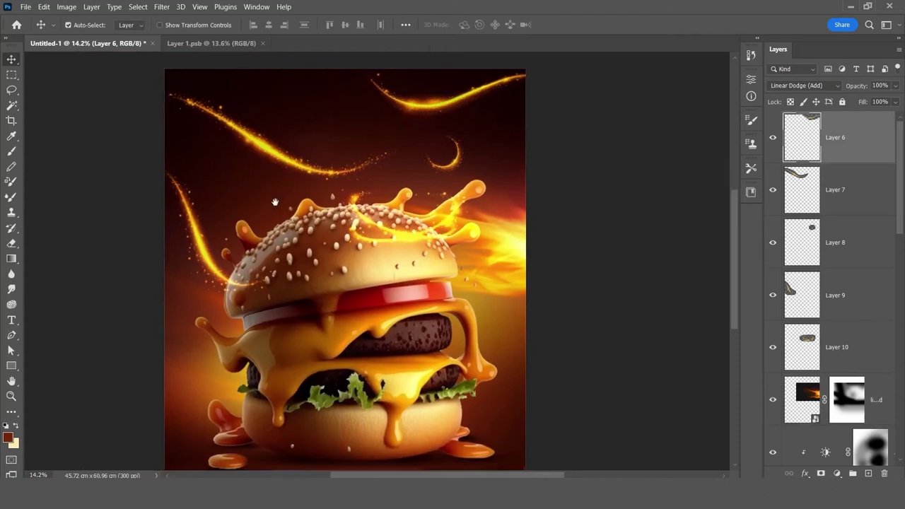
pyautogui.hscroll(-1, 281, 114)
pyautogui.moveTo(212, 163); pyautogui.dragTo(230, 406)
pyautogui.moveTo(431, 177); pyautogui.dragTo(212, 212)
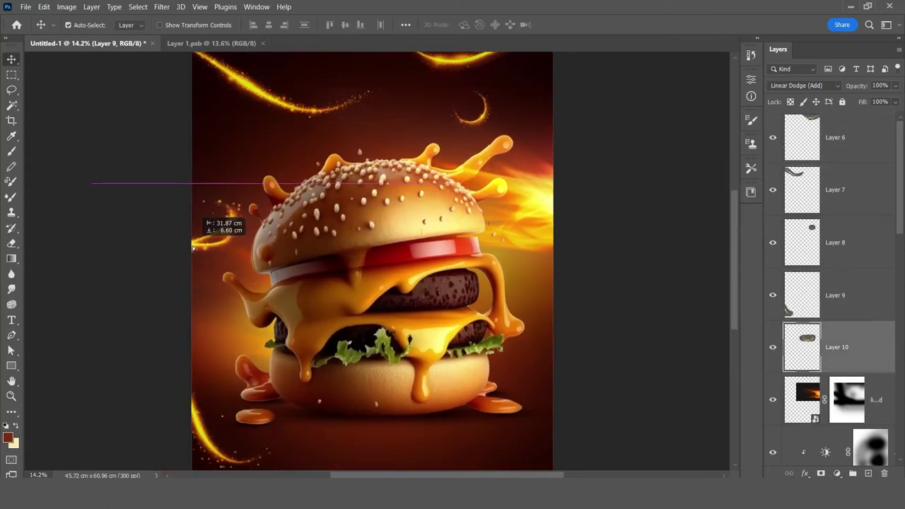
pyautogui.scroll(-1, 283, 212)
# Rotate and reposition the Layer 6, 7 and 9 strands, placing Layer 9 on the burger's right
pyautogui.click(834, 137)
pyautogui.hotkey('ctrl', 't')
pyautogui.press('Return')
pyautogui.click(835, 190)
pyautogui.moveTo(332, 121); pyautogui.dragTo(382, 99)
pyautogui.press('Return')
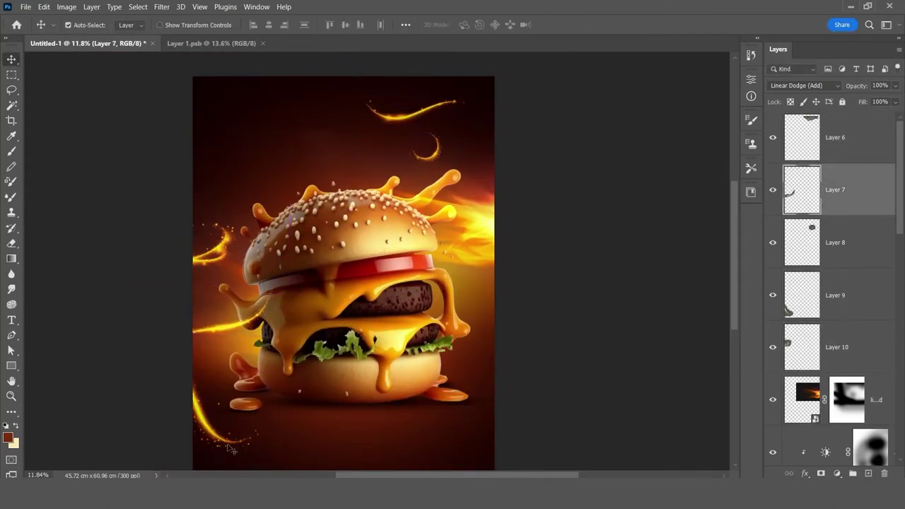
pyautogui.click(834, 295)
pyautogui.moveTo(212, 453); pyautogui.dragTo(280, 215)
pyautogui.moveTo(226, 283); pyautogui.dragTo(507, 309)
pyautogui.press('Return')
# Transform the Layer 10 strand to the left and adjust the Layer 7 and 9 strands again
pyautogui.click(835, 347)
pyautogui.hotkey('ctrl', 't')
pyautogui.press('Return')
pyautogui.moveTo(141, 247)
pyautogui.mouseDown()
pyautogui.moveTo(228, 263)
pyautogui.moveTo(460, 446)
pyautogui.mouseUp()
pyautogui.hotkey('ctrl', 't')
pyautogui.press('Return')
pyautogui.click(835, 190)
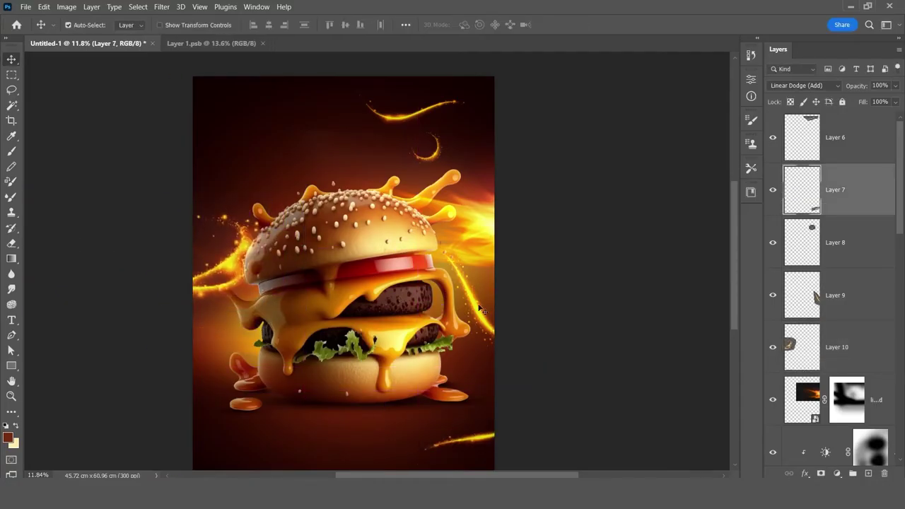
pyautogui.click(835, 295)
pyautogui.hotkey('ctrl', 't')
pyautogui.press('Return')
# Settle the Layer 6 strand at the top left, then toggle the burger layer to compare
pyautogui.click(834, 137)
pyautogui.hotkey('ctrl', 't')
pyautogui.press('Return')
pyautogui.hotkey('ctrl', 't')
pyautogui.hotkey('ctrl', '-')
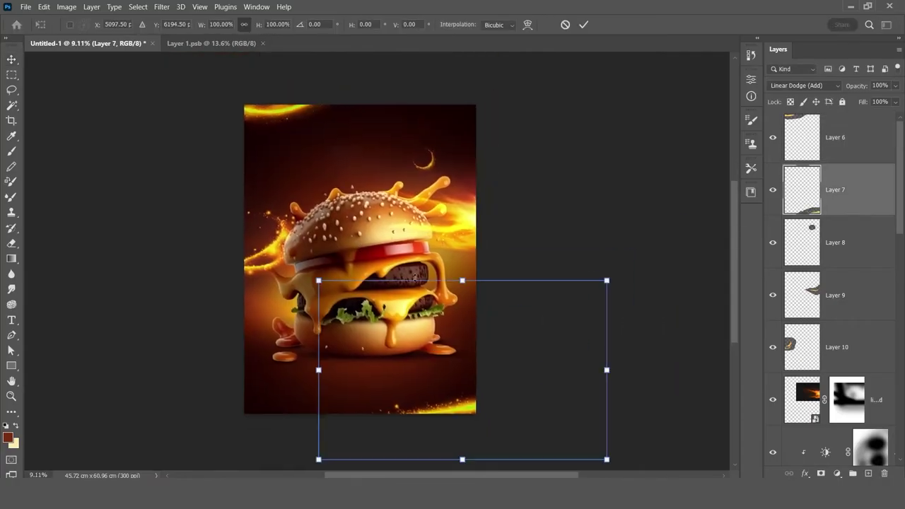
pyautogui.press('Return')
pyautogui.click(382, 319)
pyautogui.click(773, 387)
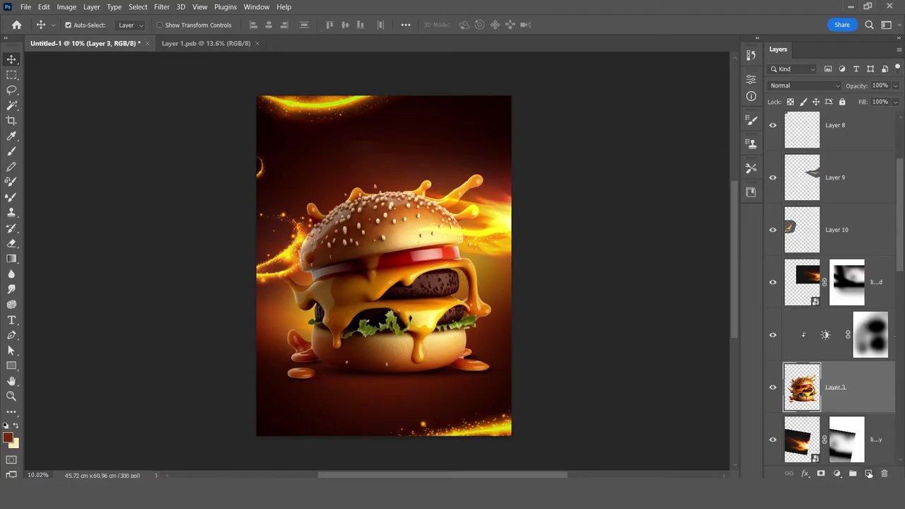
# Add a new layer clipped to the burger and try a paint stroke, then undo it
pyautogui.click(870, 474)
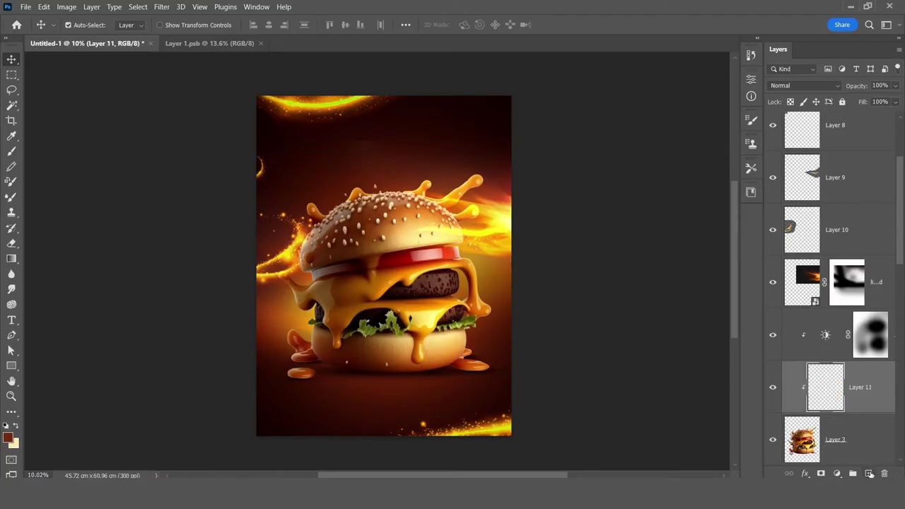
pyautogui.hotkey('ctrl', 'alt', 'g')
pyautogui.press('b')
pyautogui.moveTo(319, 248); pyautogui.dragTo(380, 268)
pyautogui.hotkey('ctrl', 'z')
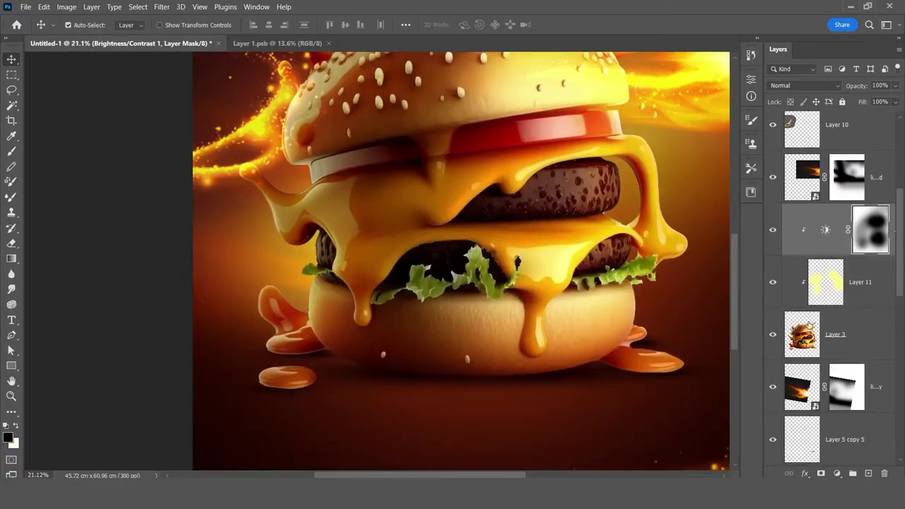
# Load the burger's outline as a selection and ready a soft brush on Layer 11
pyautogui.click(802, 334)
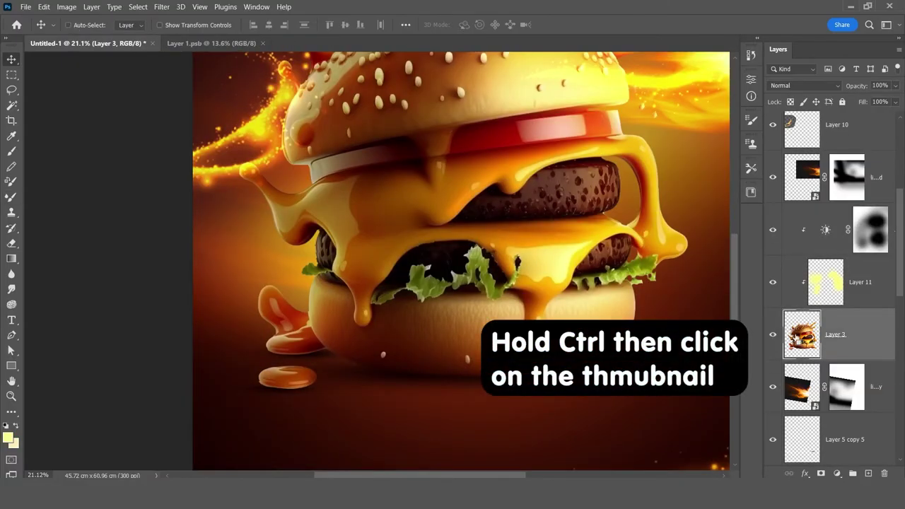
pyautogui.keyDown('ctrl'); pyautogui.click(798, 341); pyautogui.keyUp('ctrl')
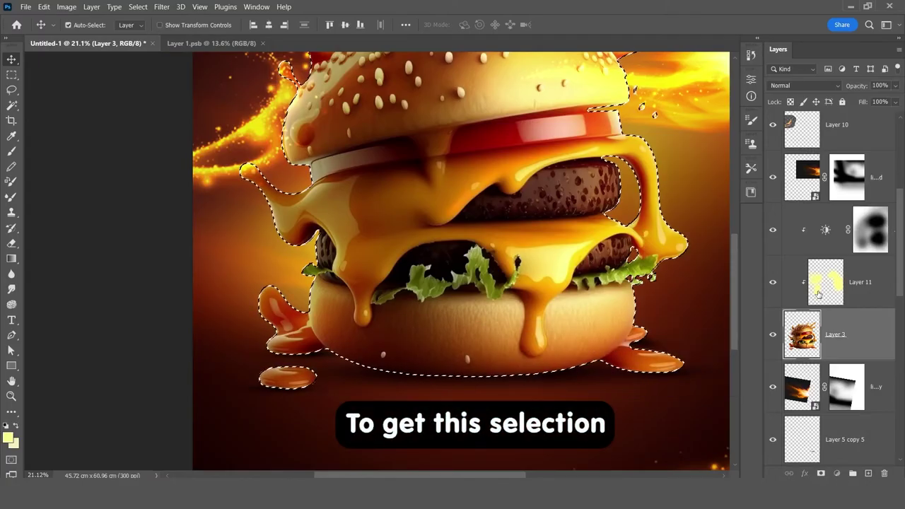
pyautogui.click(818, 294)
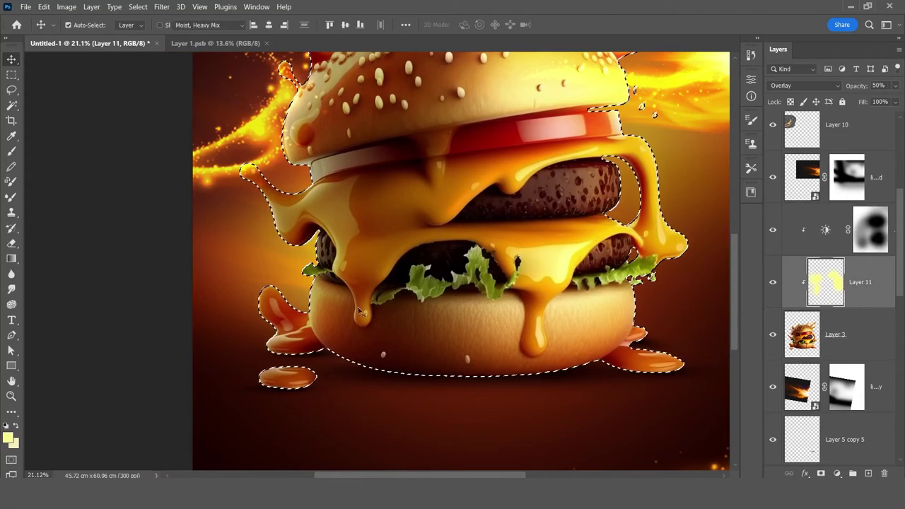
pyautogui.press('b')
pyautogui.keyDown('alt'); pyautogui.scroll(3, 219, 287); pyautogui.keyUp('alt')
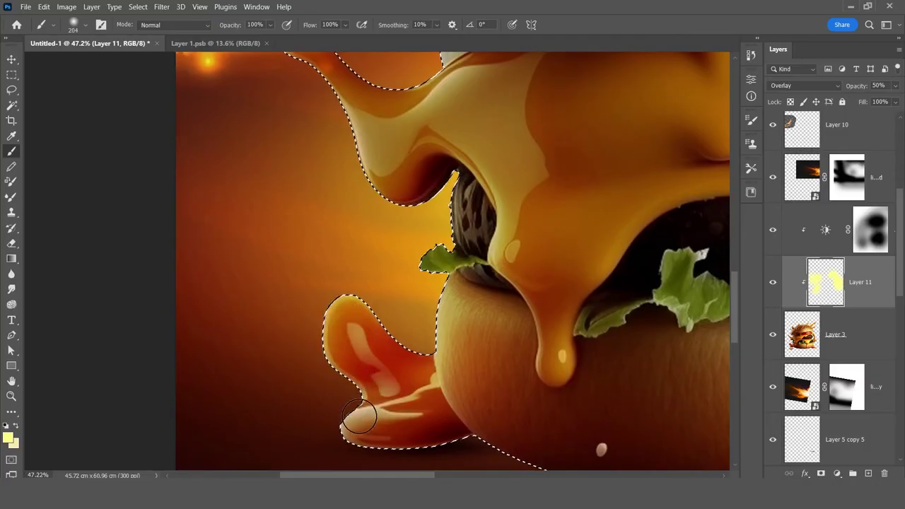
pyautogui.scroll(5, 410, 216)
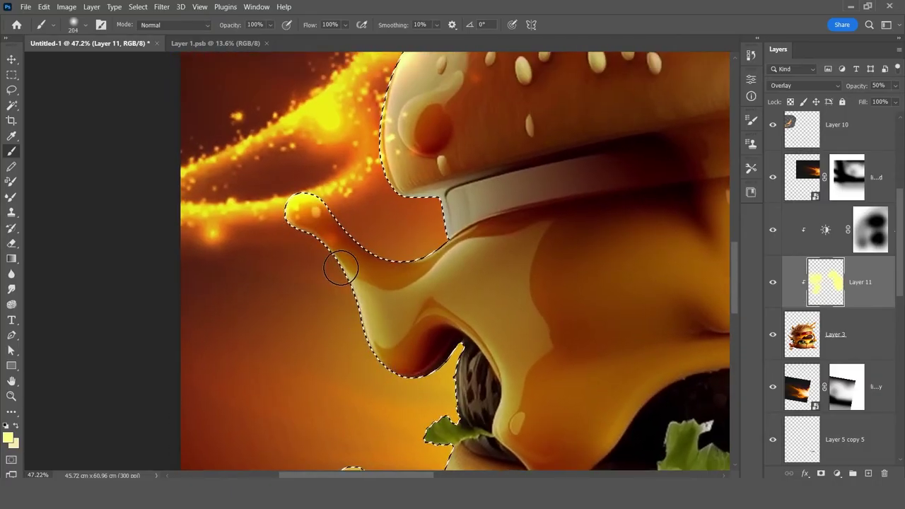
pyautogui.hotkey('ctrl', '-')
pyautogui.hotkey('ctrl', '-')
pyautogui.hotkey('ctrl', '-')
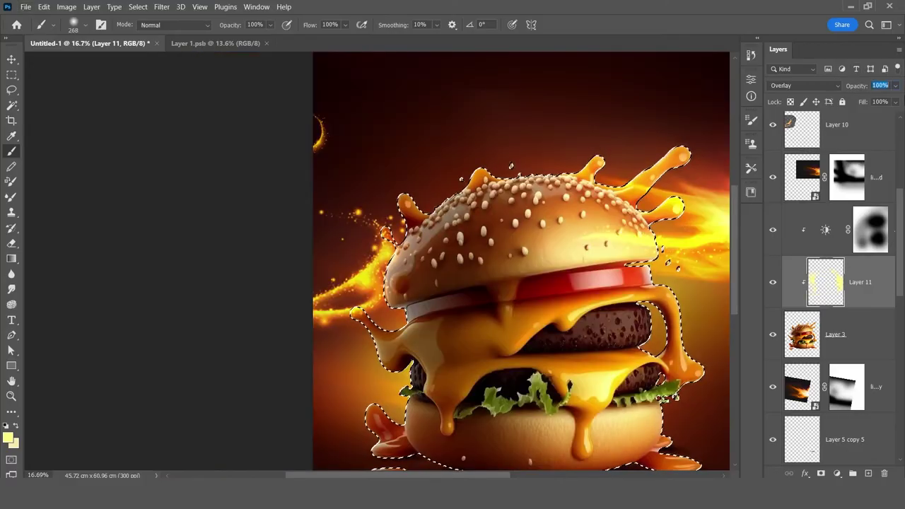
pyautogui.scroll(1, 396, 212)
pyautogui.scroll(1, 396, 212)
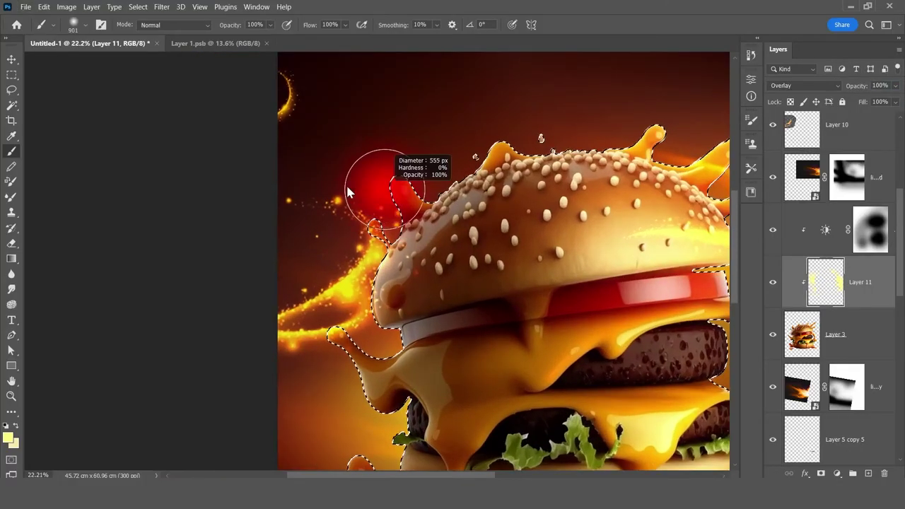
pyautogui.scroll(3, 353, 191)
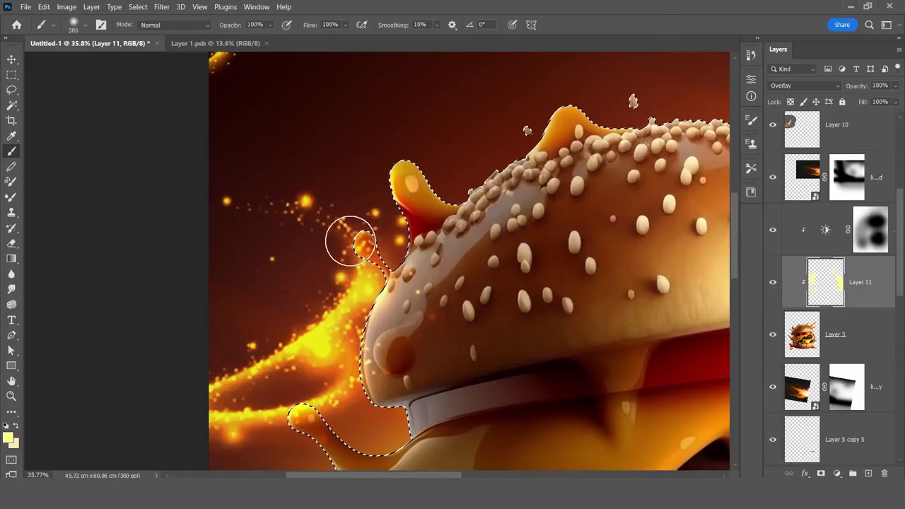
pyautogui.scroll(-3, 351, 242)
pyautogui.scroll(-4, 420, 429)
pyautogui.scroll(-1, 516, 324)
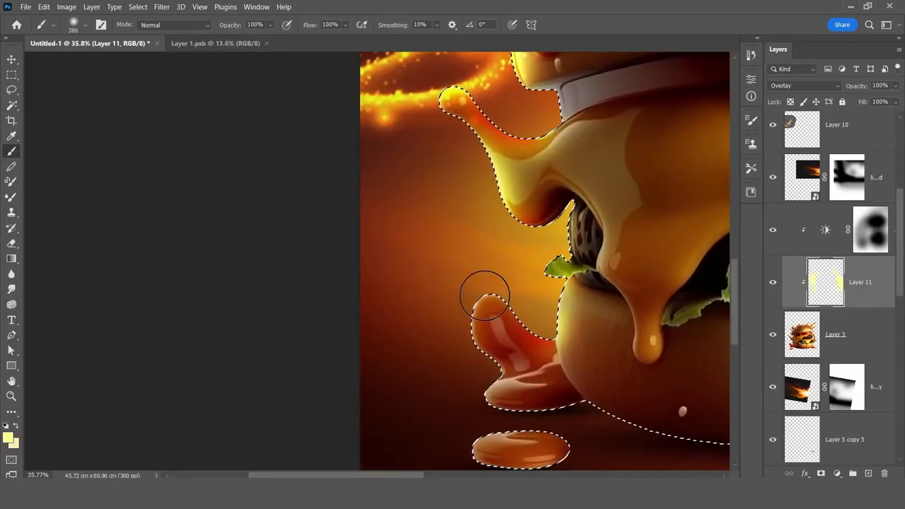
# Paint yellow light onto the burger at 50% brush opacity, then deselect
pyautogui.moveTo(474, 315); pyautogui.dragTo(472, 242)
pyautogui.scroll(-2, 452, 302)
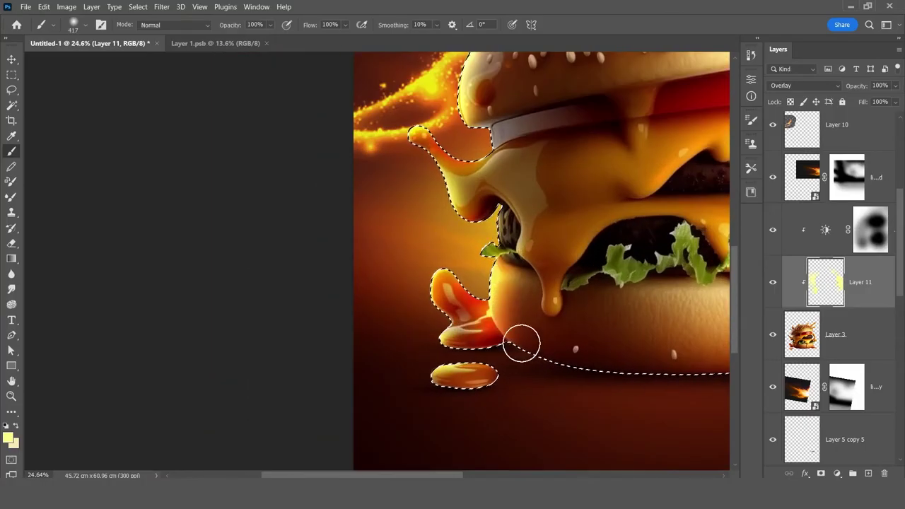
pyautogui.scroll(3, 424, 212)
pyautogui.scroll(-2, 425, 193)
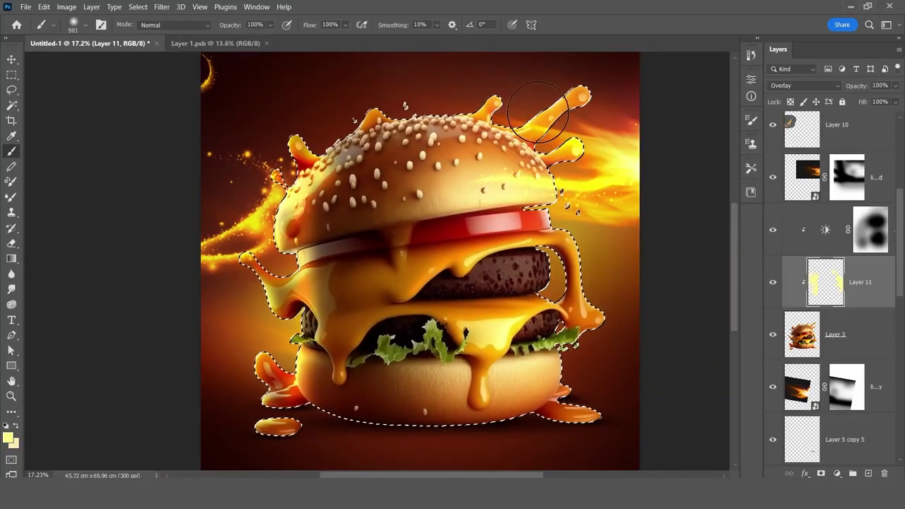
pyautogui.scroll(3, 608, 121)
pyautogui.scroll(-2, 404, 162)
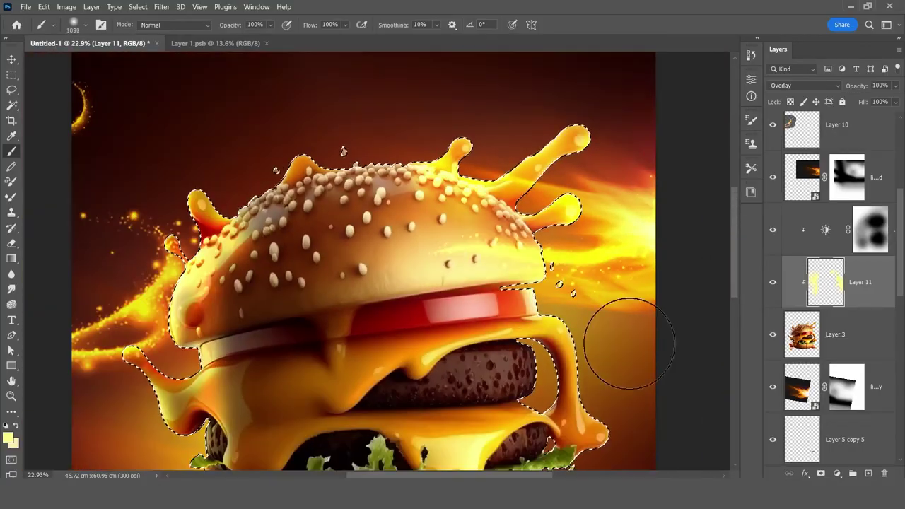
pyautogui.scroll(-2, 566, 300)
pyautogui.scroll(3, 568, 391)
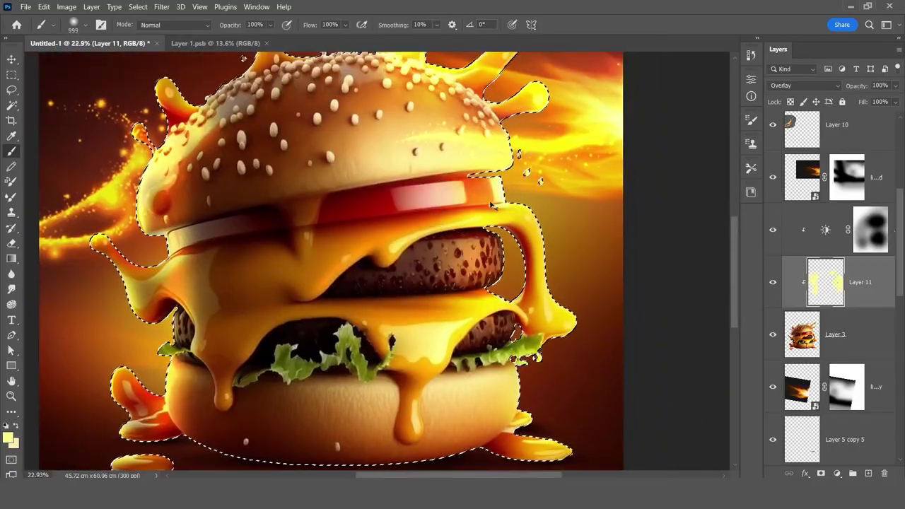
pyautogui.scroll(-2, 485, 202)
pyautogui.scroll(-2, 486, 172)
pyautogui.press('5')
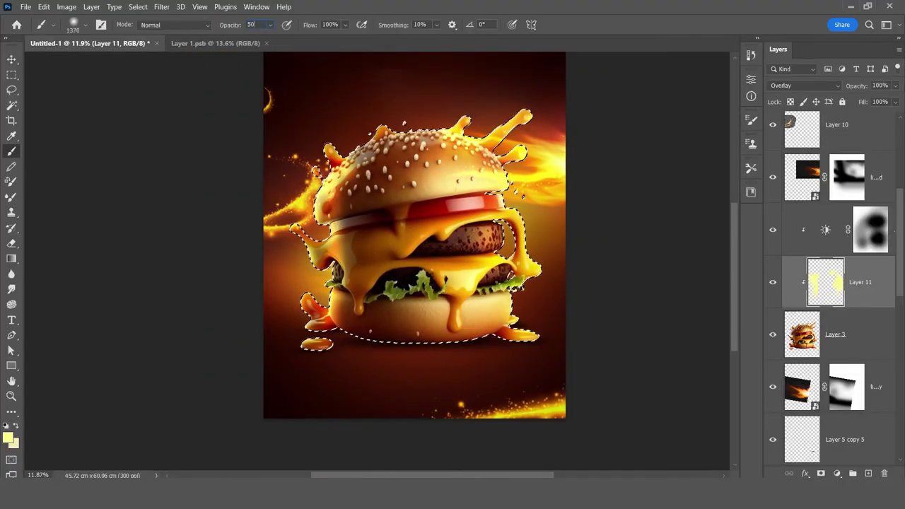
pyautogui.moveTo(470, 202); pyautogui.dragTo(488, 325)
pyautogui.scroll(-2, 414, 233)
pyautogui.hotkey('ctrl', 'd')
# Scale the flame streak down
pyautogui.press('v')
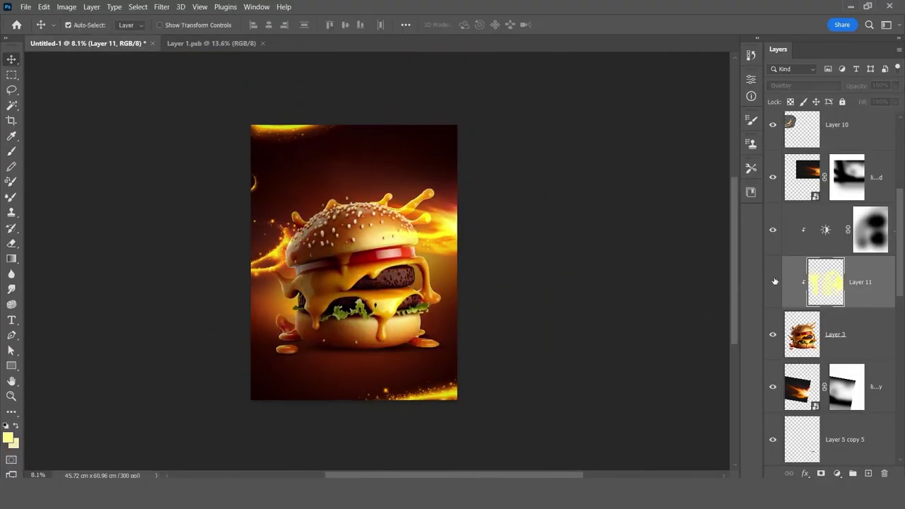
pyautogui.scroll(3, 463, 264)
pyautogui.scroll(-2, 437, 320)
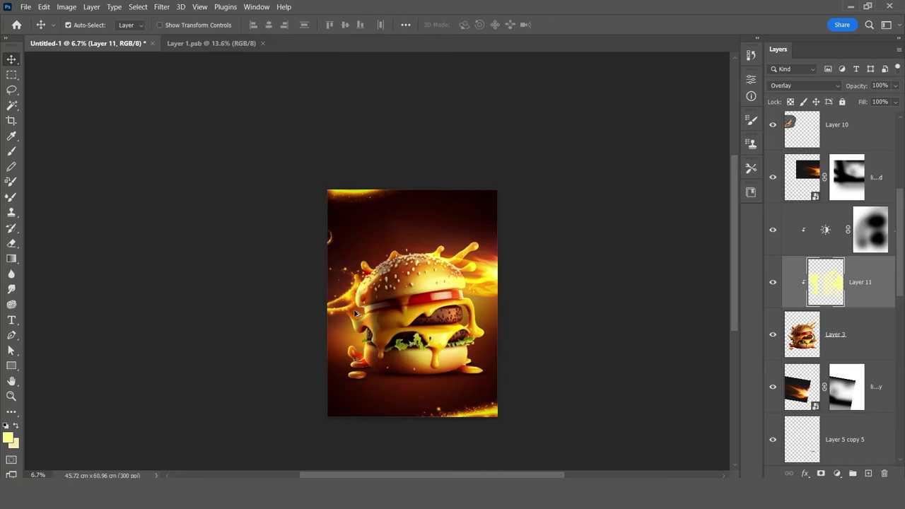
pyautogui.scroll(2, 412, 309)
pyautogui.hotkey('ctrl', 't')
pyautogui.moveTo(545, 364); pyautogui.dragTo(553, 243)
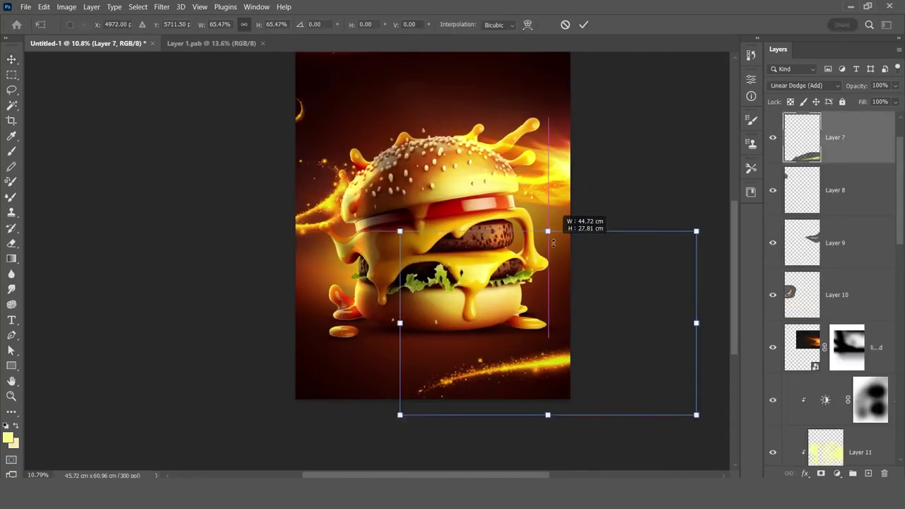
pyautogui.press('Return')
# Shrink the top flame streak to about half and place it at the poster's upper-left edge
pyautogui.moveTo(314, 186); pyautogui.dragTo(532, 125)
pyautogui.hotkey('ctrl', 't')
pyautogui.moveTo(637, 132); pyautogui.dragTo(556, 113)
pyautogui.moveTo(435, 99); pyautogui.dragTo(200, 142)
pyautogui.press('Return')
pyautogui.scroll(-1, 332, 238)
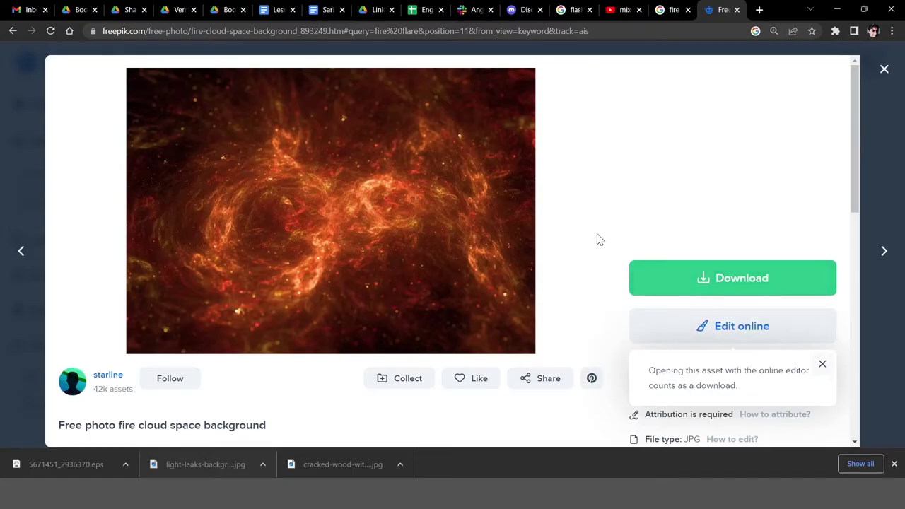
# Download the fire-cloud background from Freepik and place it into the poster
pyautogui.click(736, 280)
pyautogui.scroll(-3, 778, 375)
pyautogui.moveTo(311, 265); pyautogui.dragTo(312, 265)
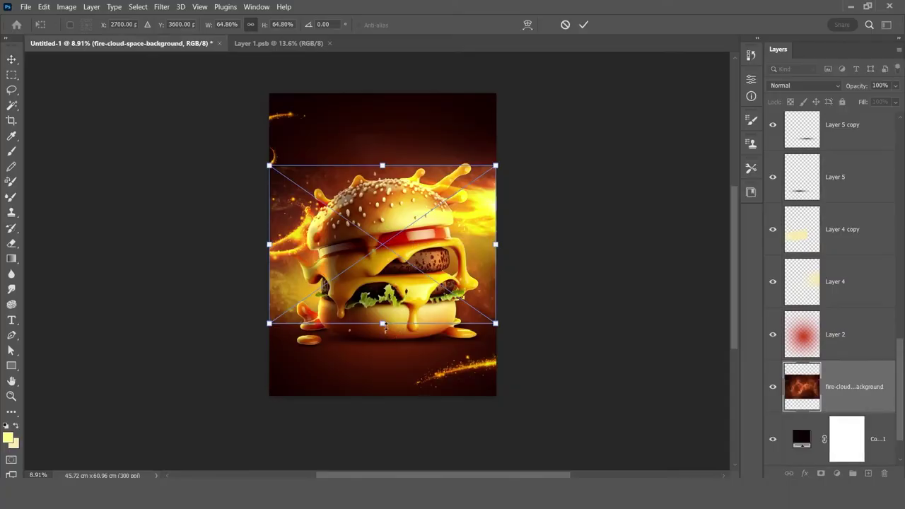
# Stretch the fire-cloud image over the poster in Color Dodge, then copy the smoke image
pyautogui.moveTo(382, 324); pyautogui.dragTo(389, 414)
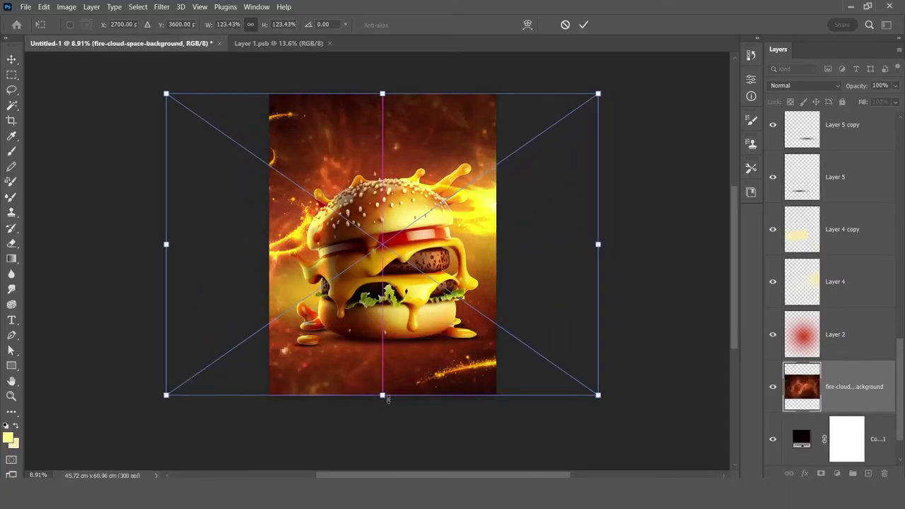
pyautogui.press('Return')
pyautogui.click(778, 85)
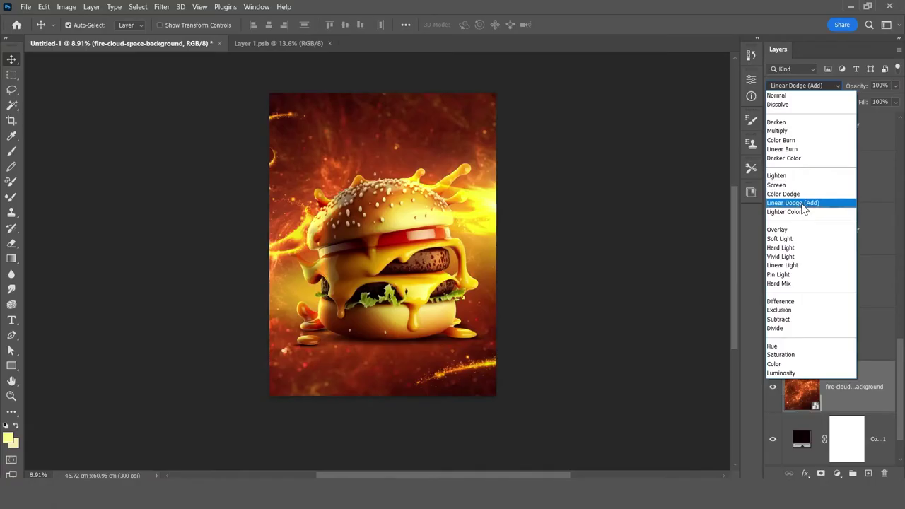
pyautogui.click(786, 198)
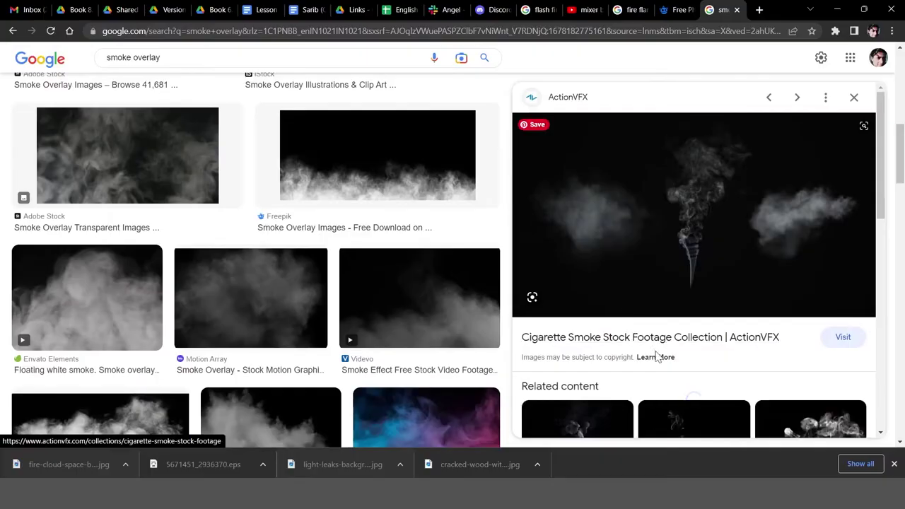
pyautogui.rightClick(680, 226)
pyautogui.click(707, 368)
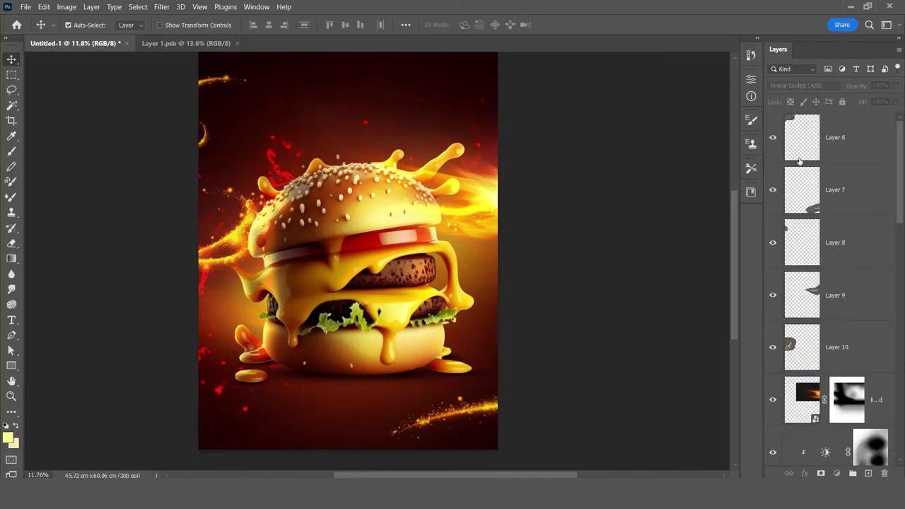
# Paste the smoke image and enlarge it over the burger
pyautogui.hotkey('ctrl', 'v')
pyautogui.hotkey('ctrl', 't')
pyautogui.moveTo(402, 280)
pyautogui.mouseDown()
pyautogui.moveTo(515, 384)
pyautogui.moveTo(495, 371)
pyautogui.mouseUp()
pyautogui.press('Return')
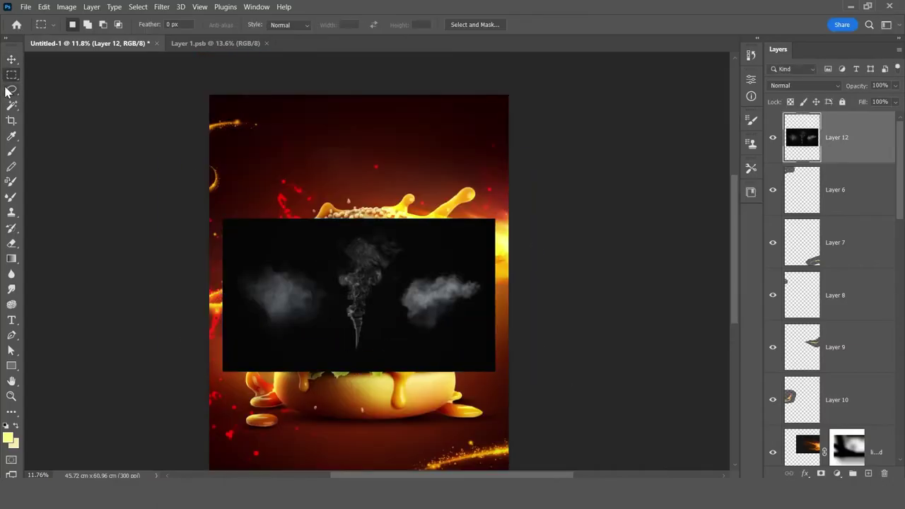
pyautogui.scroll(3, 429, 327)
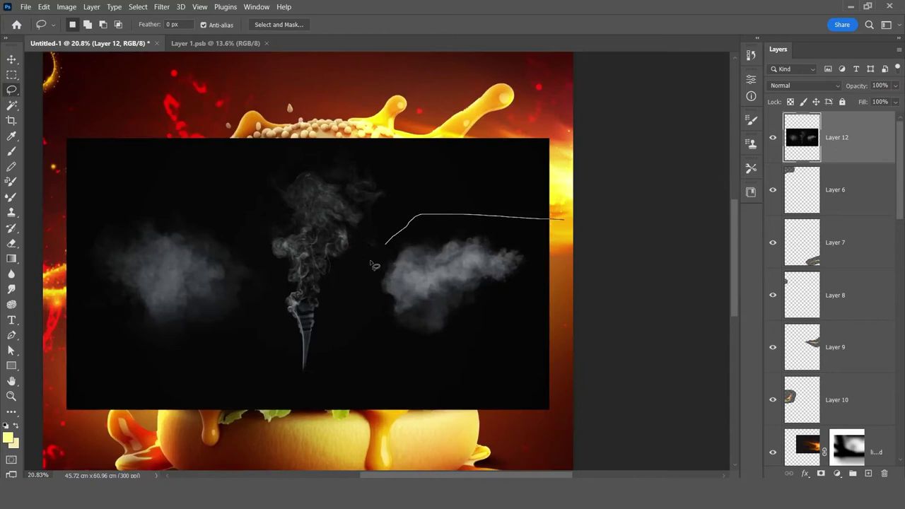
# Lasso the right, left and middle smoke puffs onto their own layers and delete the black original
pyautogui.hotkey('ctrl', 'j')
pyautogui.moveTo(192, 186)
pyautogui.mouseDown()
pyautogui.moveTo(87, 319)
pyautogui.moveTo(205, 184)
pyautogui.mouseUp()
pyautogui.hotkey('ctrl', 'j')
pyautogui.moveTo(425, 163); pyautogui.dragTo(256, 140)
pyautogui.hotkey('ctrl', 'j')
pyautogui.click(828, 295)
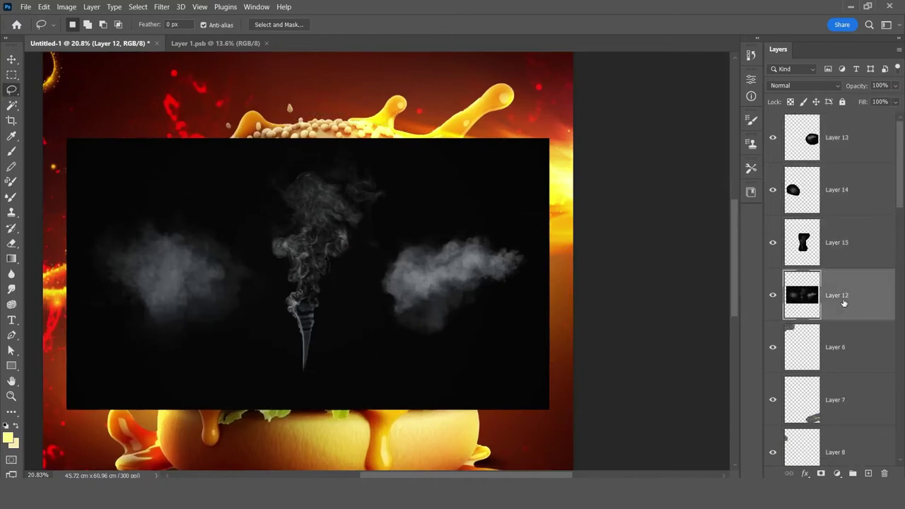
pyautogui.press('Delete')
# Set the three smoke layers to Color Dodge and move them above the bun
pyautogui.press('v')
pyautogui.click(432, 309)
pyautogui.keyDown('shift'); pyautogui.click(358, 223); pyautogui.keyUp('shift')
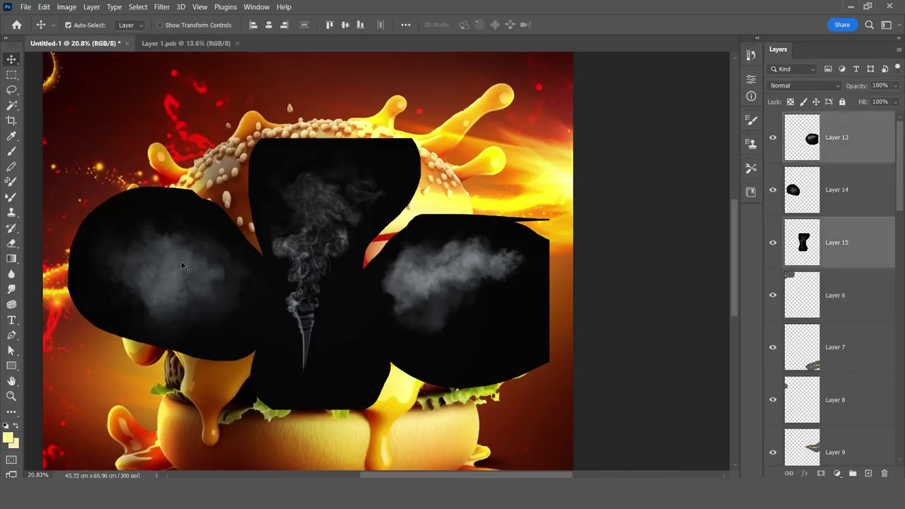
pyautogui.keyDown('shift'); pyautogui.click(182, 262); pyautogui.keyUp('shift')
pyautogui.click(795, 86)
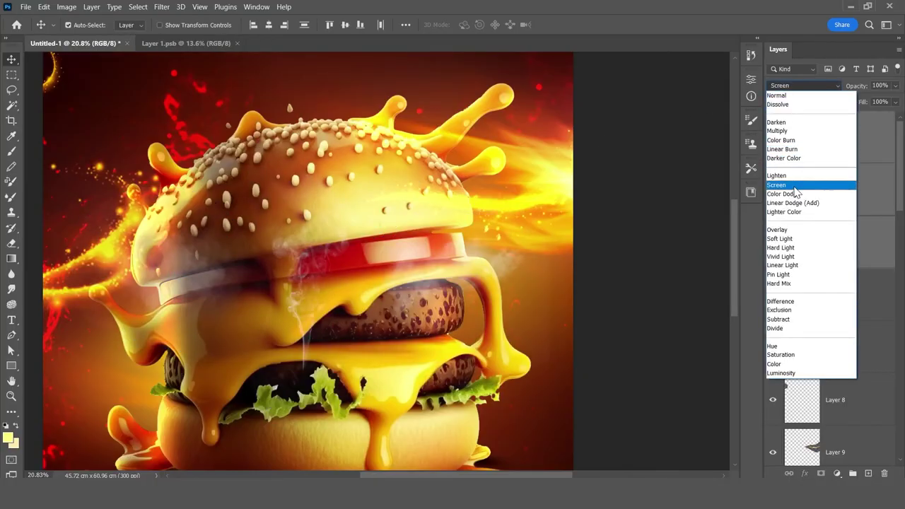
pyautogui.click(794, 186)
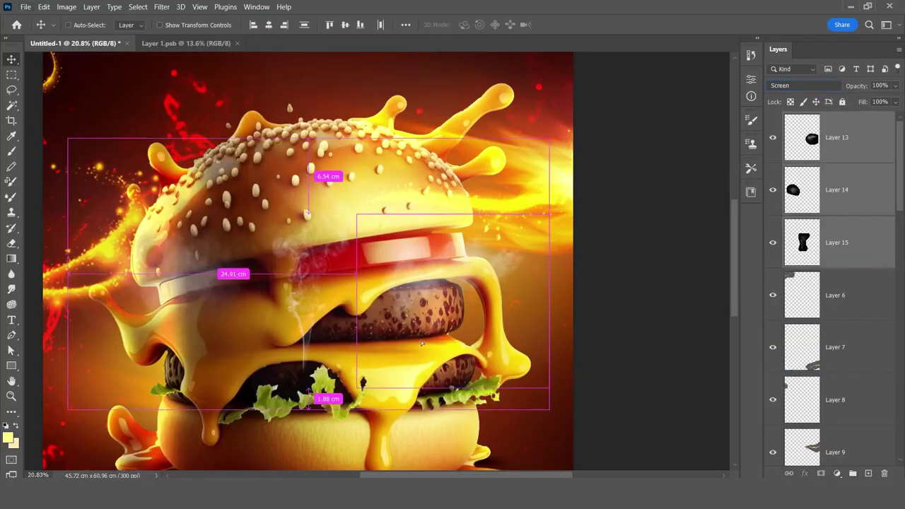
pyautogui.moveTo(422, 344); pyautogui.dragTo(446, 256)
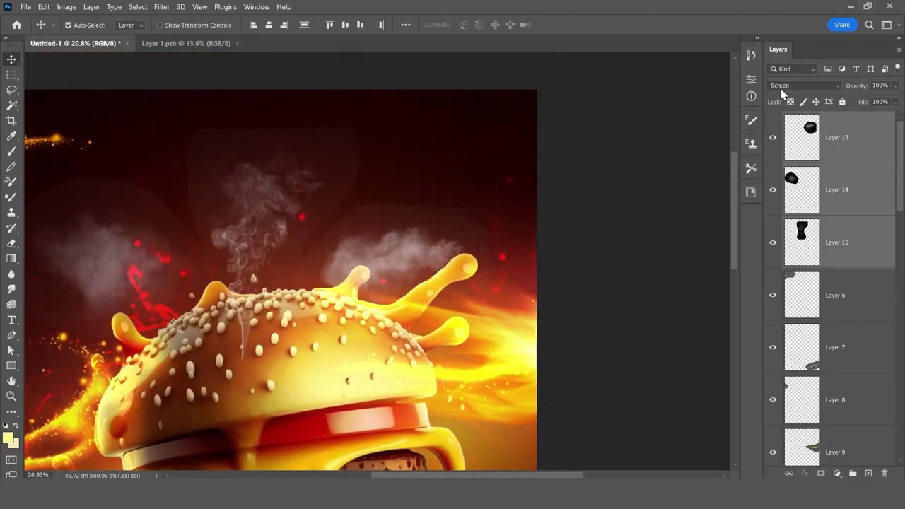
pyautogui.click(782, 87)
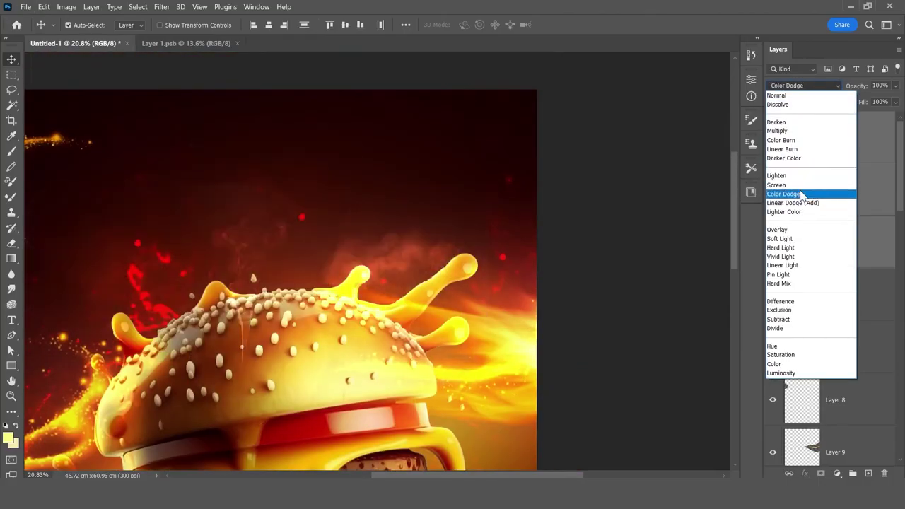
pyautogui.click(803, 194)
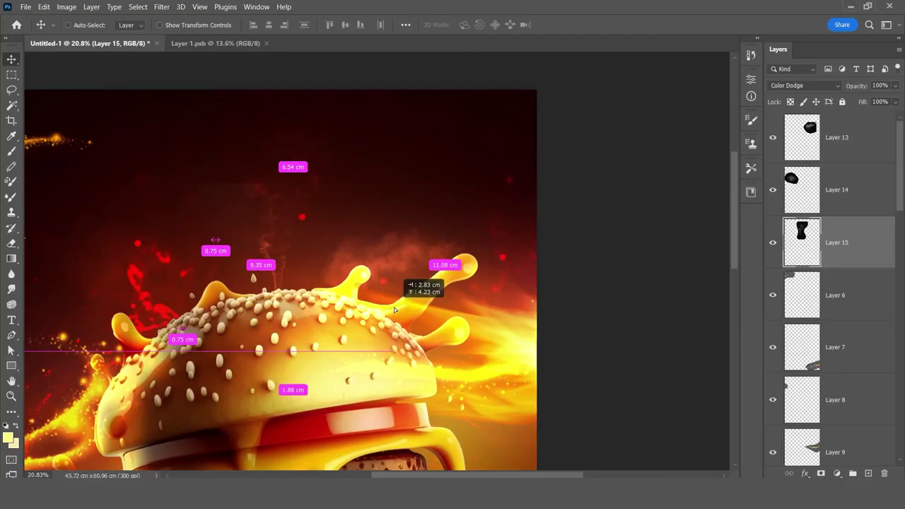
# Enlarge one of the smoke puffs
pyautogui.keyDown('ctrl'); pyautogui.click(314, 152); pyautogui.keyUp('ctrl')
pyautogui.hotkey('ctrl', 't')
pyautogui.moveTo(559, 253); pyautogui.dragTo(474, 331)
pyautogui.press('Return')
pyautogui.scroll(-2, 475, 331)
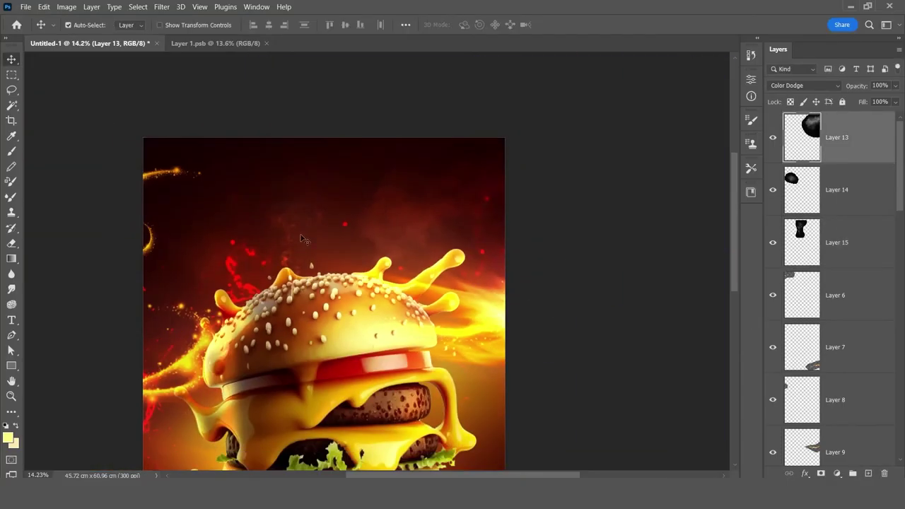
# Enlarge, tilt and shift the middle smoke trail up and left
pyautogui.keyDown('ctrl'); pyautogui.click(326, 206); pyautogui.keyUp('ctrl')
pyautogui.hotkey('ctrl', 't')
pyautogui.moveTo(325, 205); pyautogui.dragTo(365, 340)
pyautogui.moveTo(495, 297); pyautogui.dragTo(453, 183)
pyautogui.moveTo(340, 332); pyautogui.dragTo(233, 304)
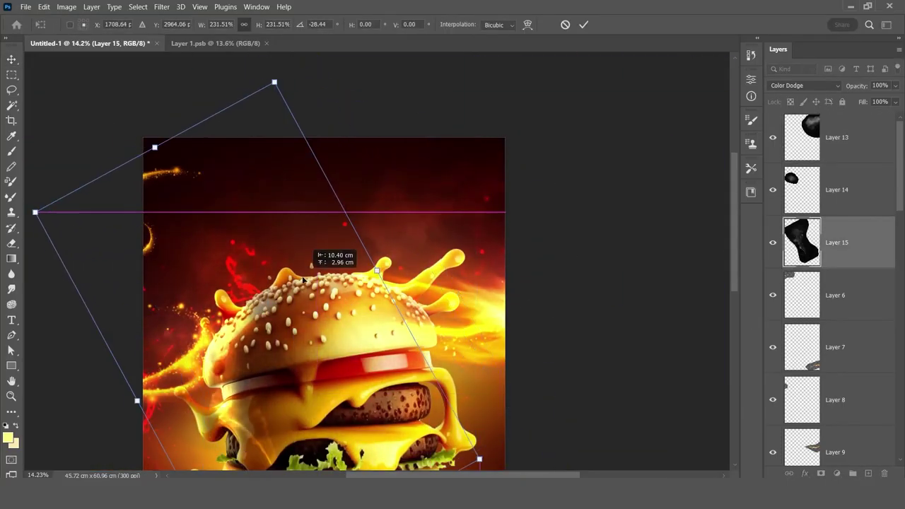
pyautogui.moveTo(410, 212); pyautogui.dragTo(385, 243)
pyautogui.press('Return')
# Enlarge the left smoke puff
pyautogui.keyDown('ctrl'); pyautogui.click(389, 241); pyautogui.keyUp('ctrl')
pyautogui.scroll(-2, 389, 240)
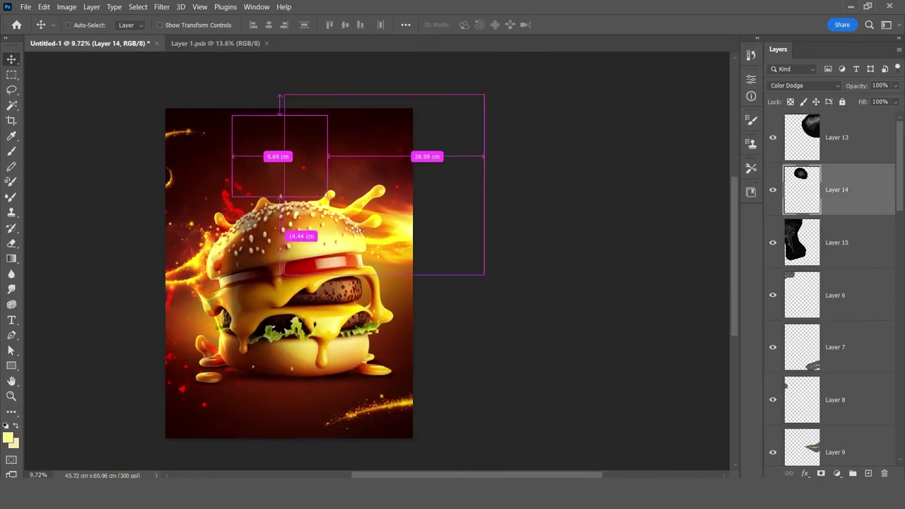
pyautogui.hotkey('ctrl', 't')
pyautogui.moveTo(268, 396)
pyautogui.mouseDown()
pyautogui.moveTo(314, 446)
pyautogui.moveTo(315, 428)
pyautogui.mouseUp()
pyautogui.press('Return')
pyautogui.scroll(2, 424, 242)
pyautogui.keyDown('ctrl'); pyautogui.click(425, 243); pyautogui.keyUp('ctrl')
pyautogui.scroll(1, 519, 268)
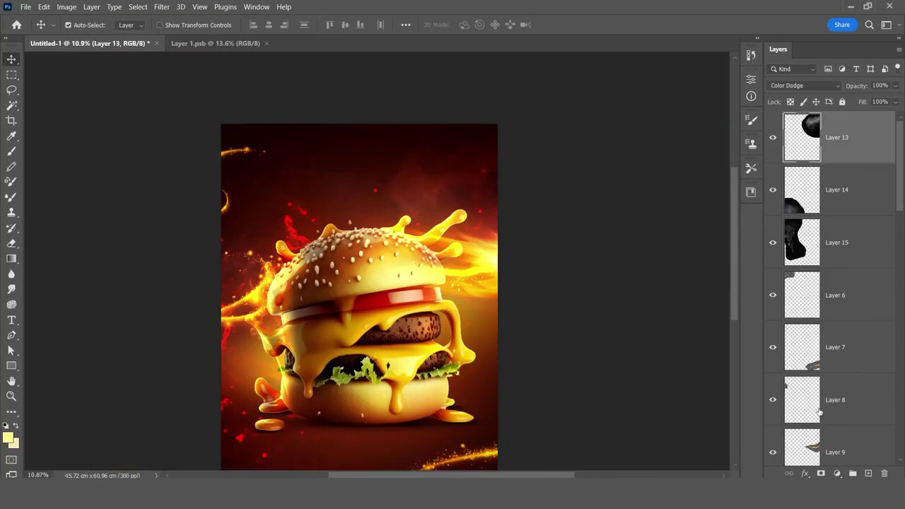
pyautogui.click(317, 183)
# Type the white BURGER title and move its layer just above fire-cloud
pyautogui.write('BURGER')
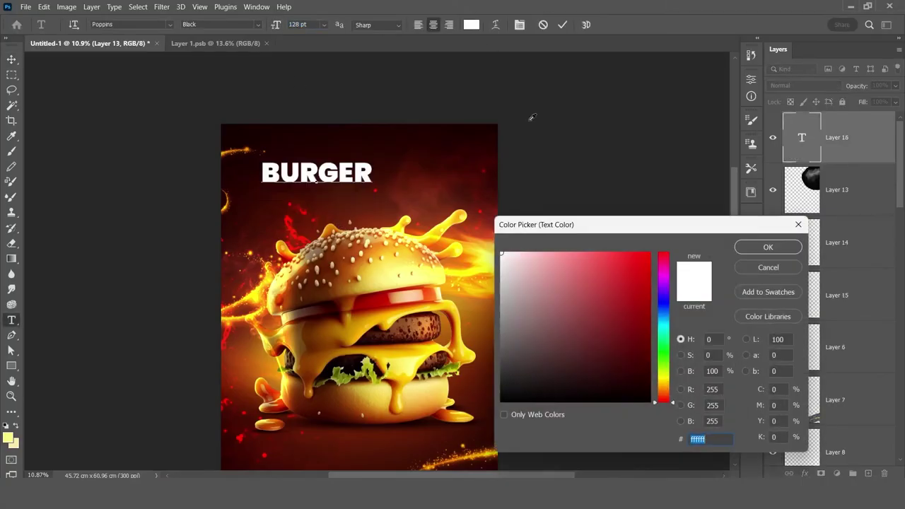
pyautogui.click(269, 24)
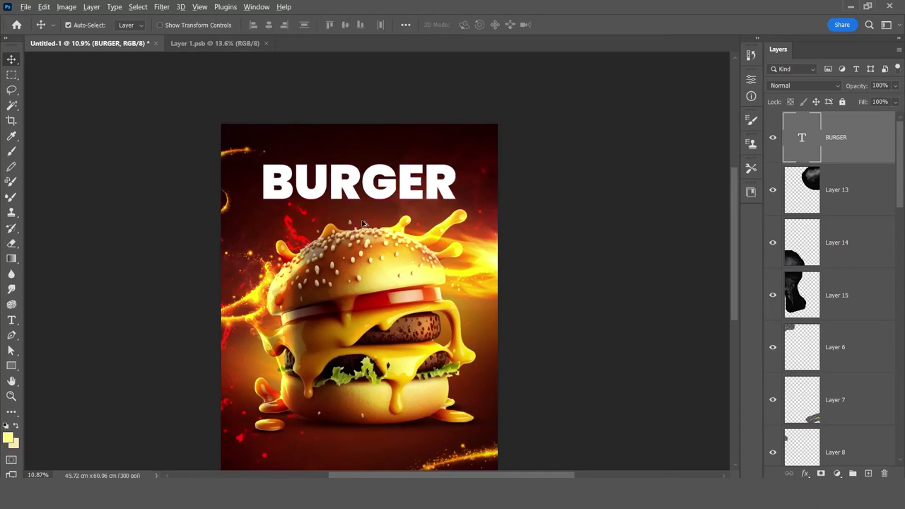
pyautogui.scroll(4, 269, 160)
pyautogui.scroll(-2, 327, 169)
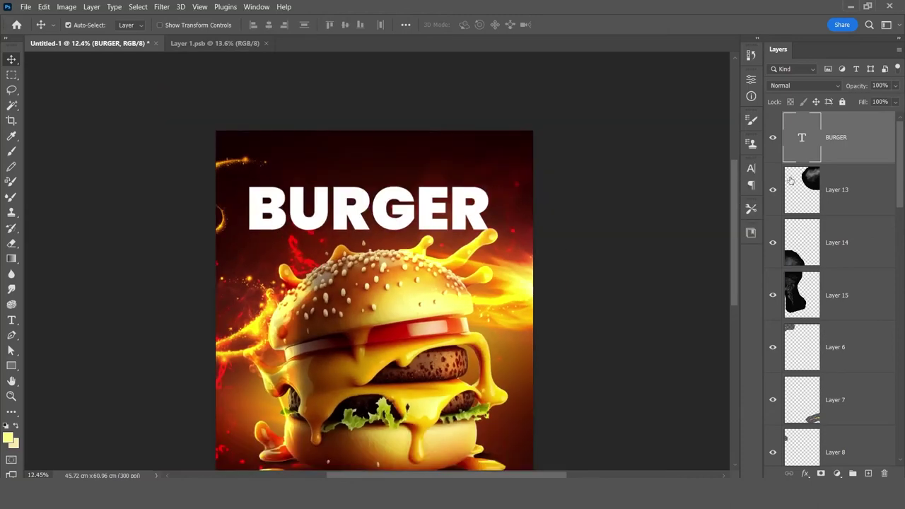
pyautogui.moveTo(838, 162)
pyautogui.mouseDown()
pyautogui.moveTo(845, 472)
pyautogui.moveTo(844, 307)
pyautogui.mouseUp()
pyautogui.scroll(2, 839, 283)
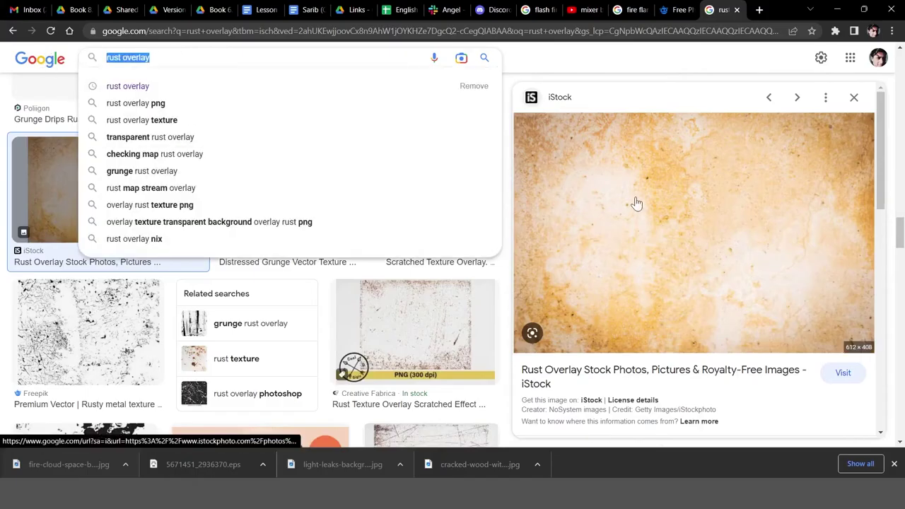
# Copy the rust texture image, paste it into the poster and enlarge it over the top
pyautogui.rightClick(643, 198)
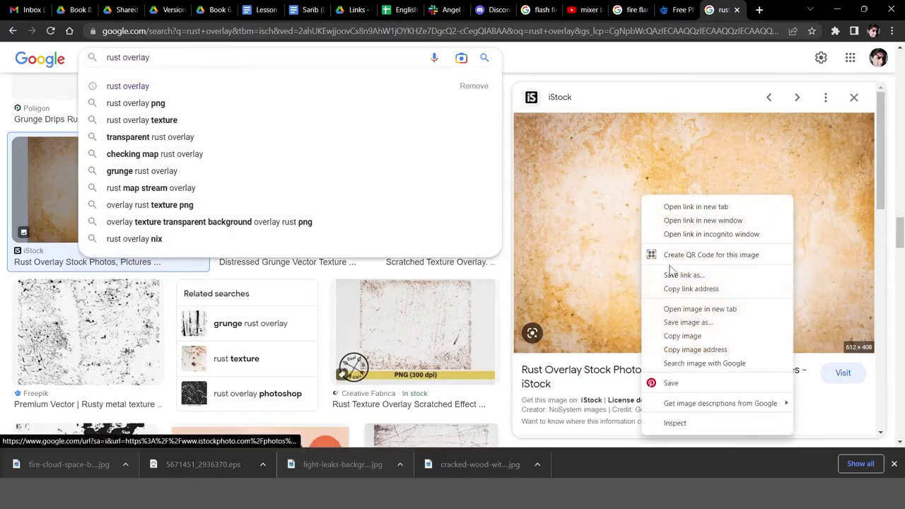
pyautogui.click(677, 338)
pyautogui.hotkey('alt', 'Tab')
pyautogui.hotkey('ctrl', 'v')
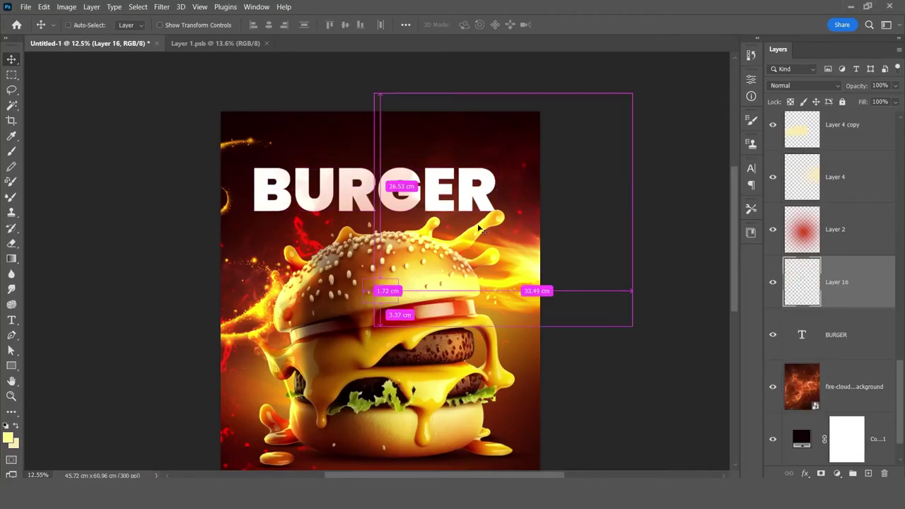
pyautogui.hotkey('ctrl', 't')
pyautogui.moveTo(408, 294); pyautogui.dragTo(476, 219)
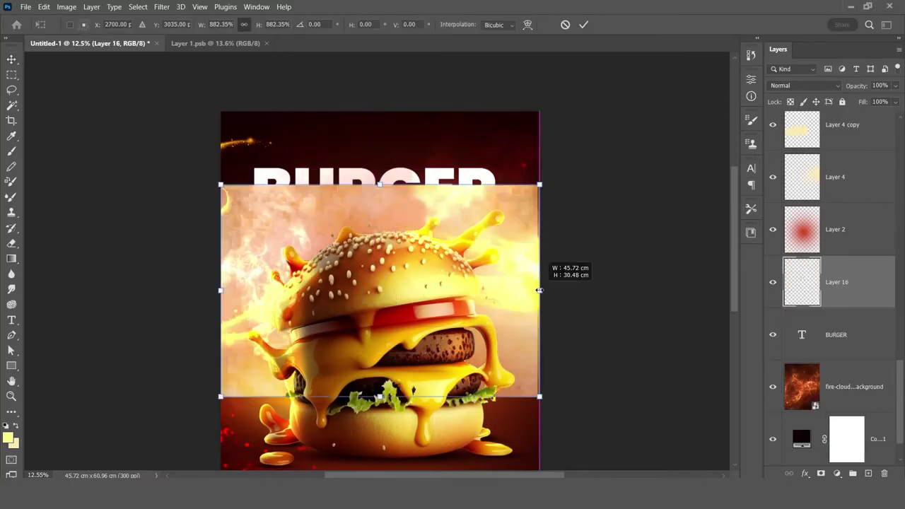
pyautogui.press('Return')
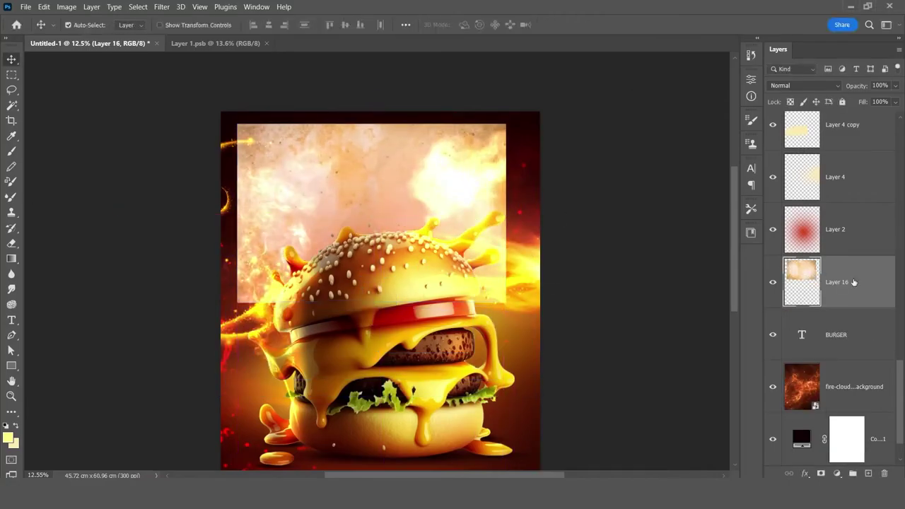
# Clip the rust texture to BURGER and move both layers above Layer 2
pyautogui.keyDown('alt'); pyautogui.click(856, 307); pyautogui.keyUp('alt')
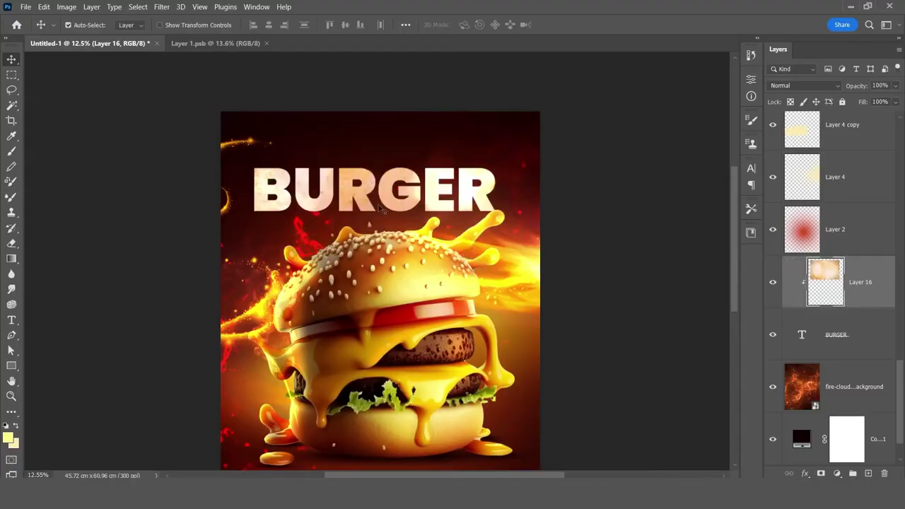
pyautogui.scroll(2, 405, 206)
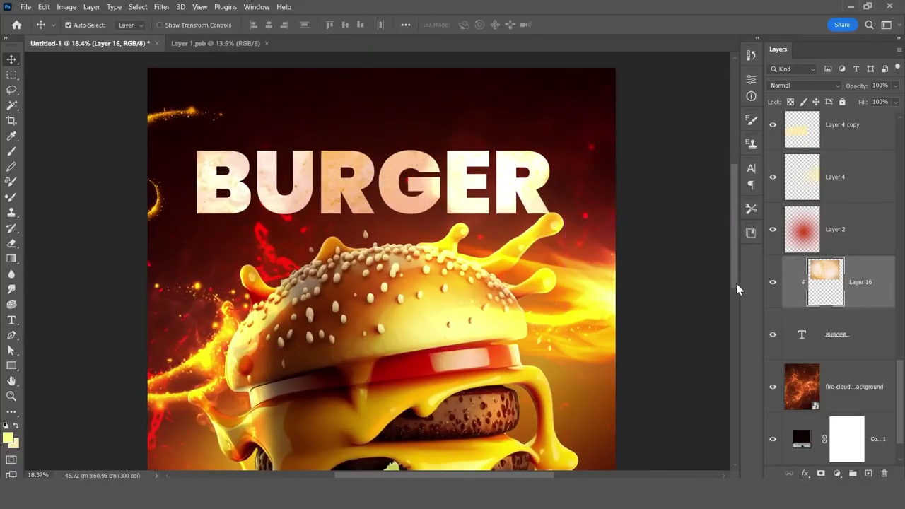
pyautogui.keyDown('shift'); pyautogui.click(846, 336); pyautogui.keyUp('shift')
pyautogui.moveTo(873, 302); pyautogui.dragTo(871, 205)
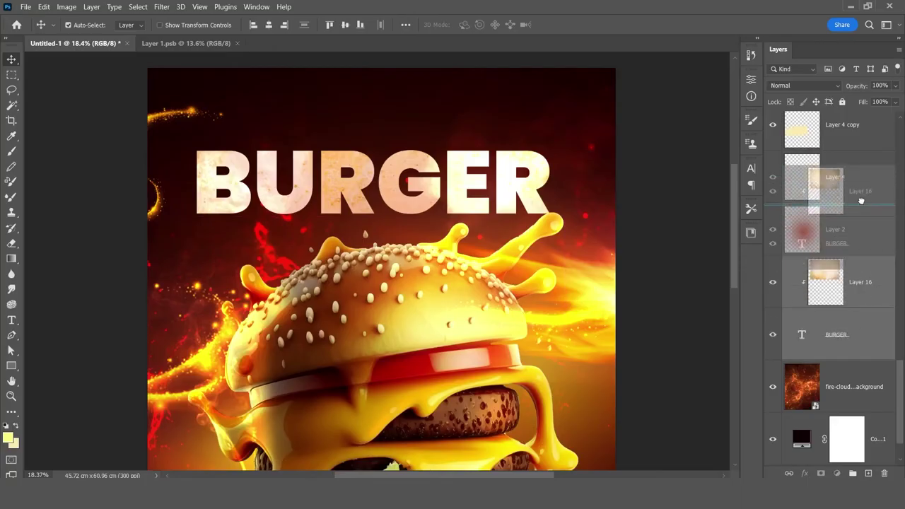
# Change the BURGER text colour to pale yellow fff8c1
pyautogui.doubleClick(802, 281)
pyautogui.click(472, 24)
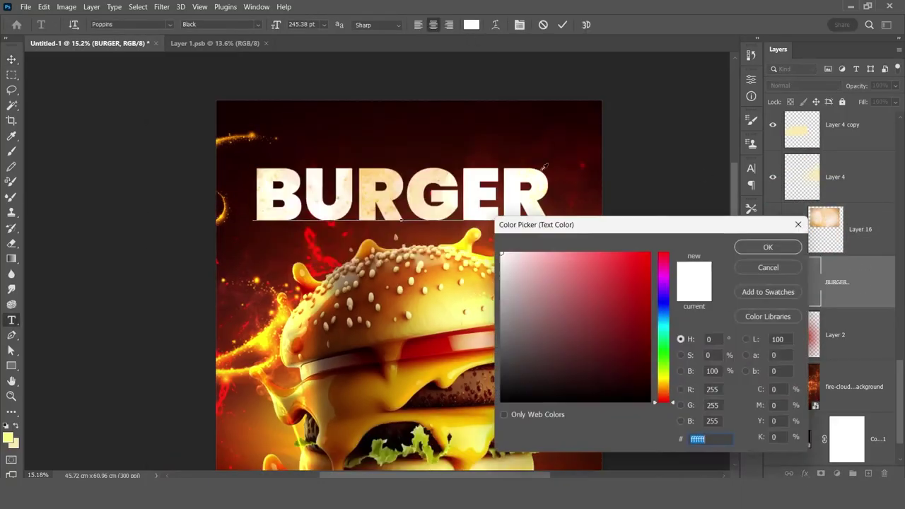
pyautogui.moveTo(665, 391); pyautogui.dragTo(665, 380)
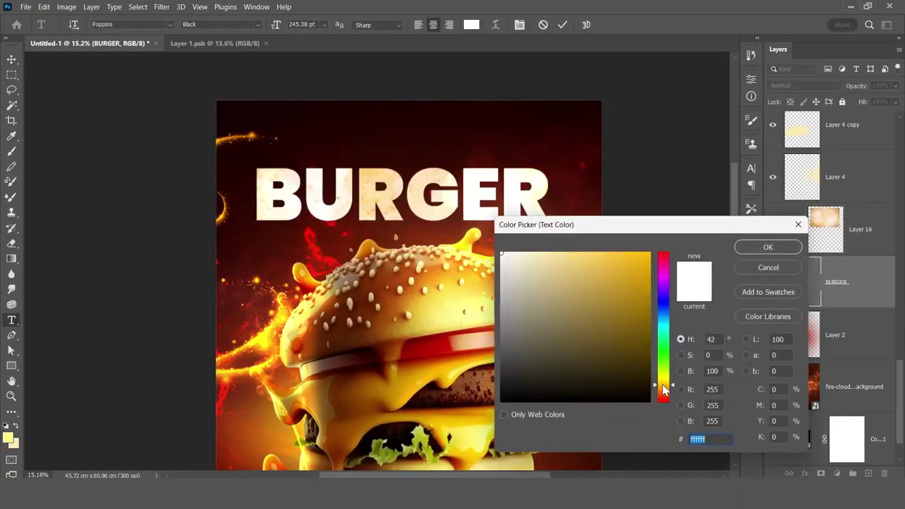
pyautogui.click(768, 247)
# Set the Layer 16 texture's blend mode to Linear Burn
pyautogui.click(849, 229)
pyautogui.press('v')
pyautogui.click(785, 86)
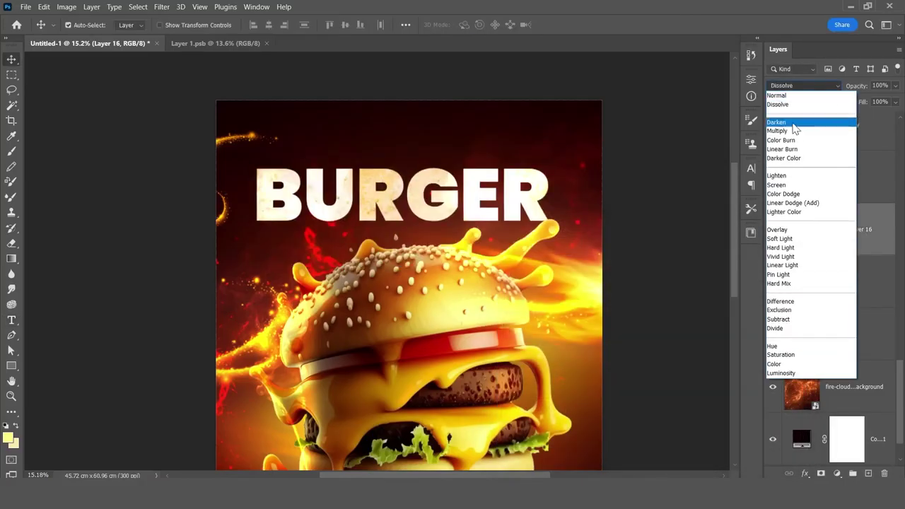
pyautogui.click(796, 150)
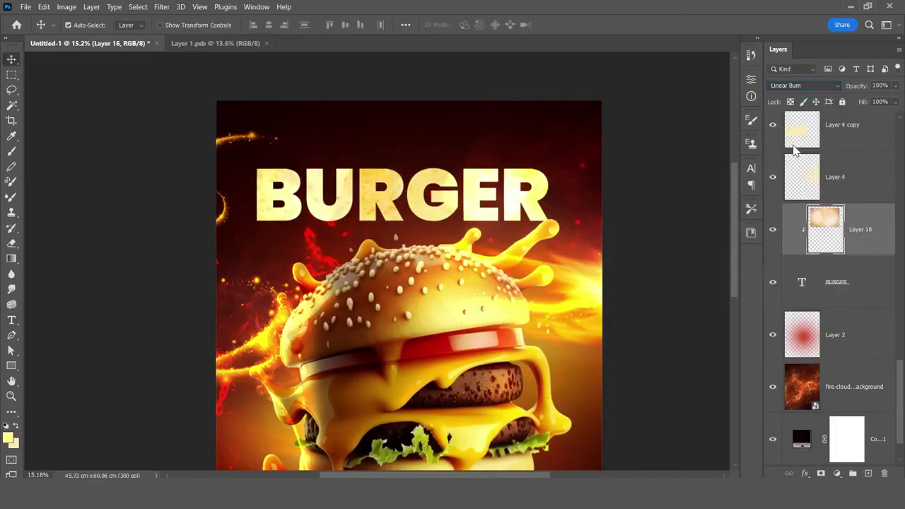
# Scale the BURGER title and its texture up slightly together
pyautogui.click(111, 190)
pyautogui.scroll(-3, 304, 247)
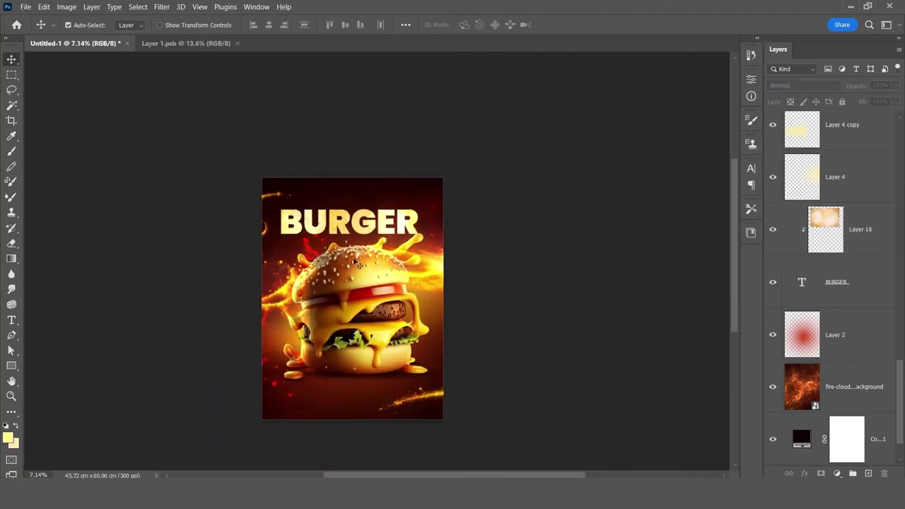
pyautogui.scroll(2, 381, 238)
pyautogui.keyDown('shift'); pyautogui.click(856, 301); pyautogui.keyUp('shift')
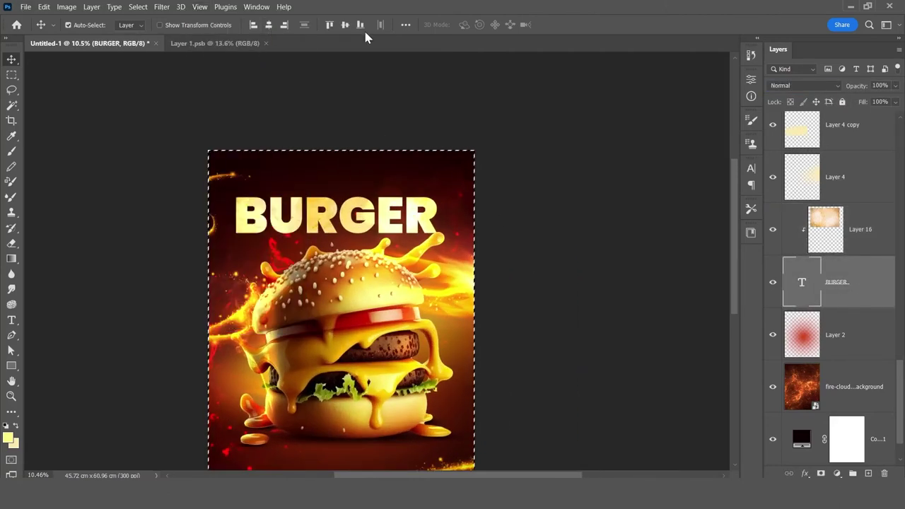
pyautogui.scroll(2, 370, 245)
pyautogui.hotkey('ctrl', 't')
pyautogui.moveTo(456, 230); pyautogui.dragTo(508, 230)
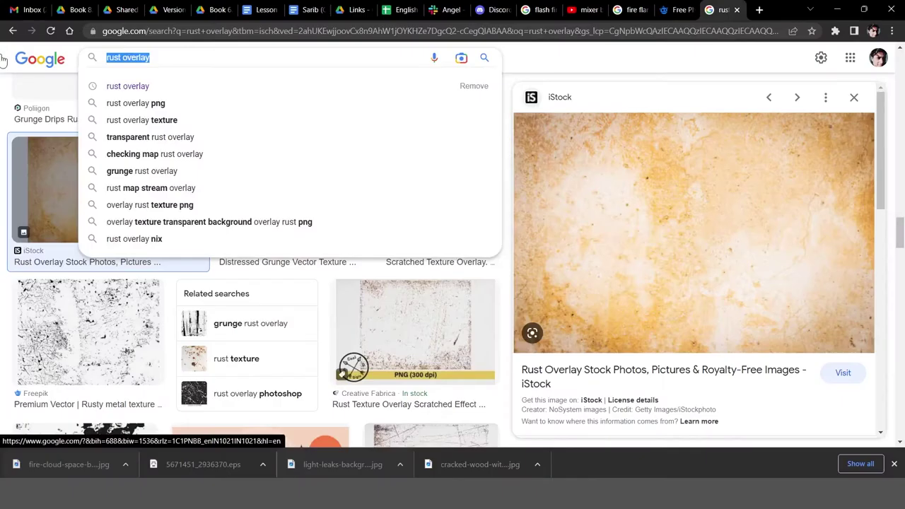
# Search for 'fire line overlat' images and copy a flaming line image
pyautogui.write('fire l')
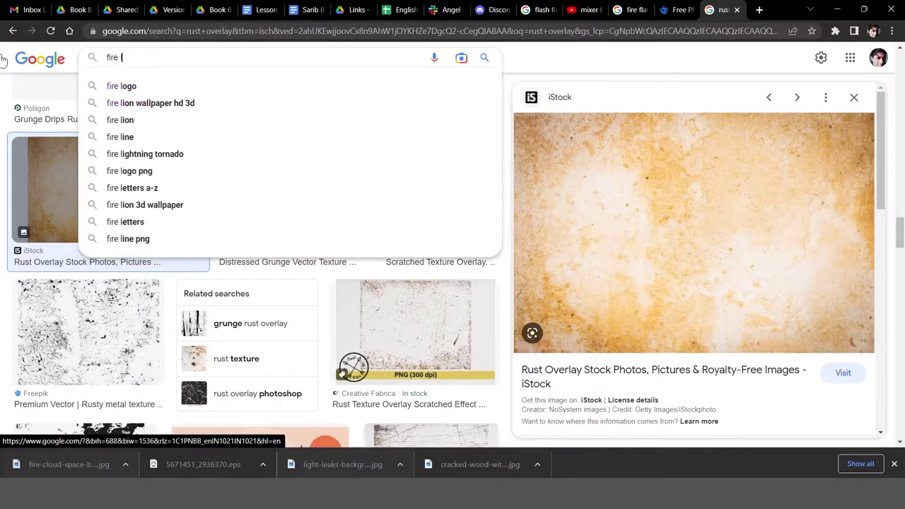
pyautogui.write('ine overlat')
pyautogui.press('Return')
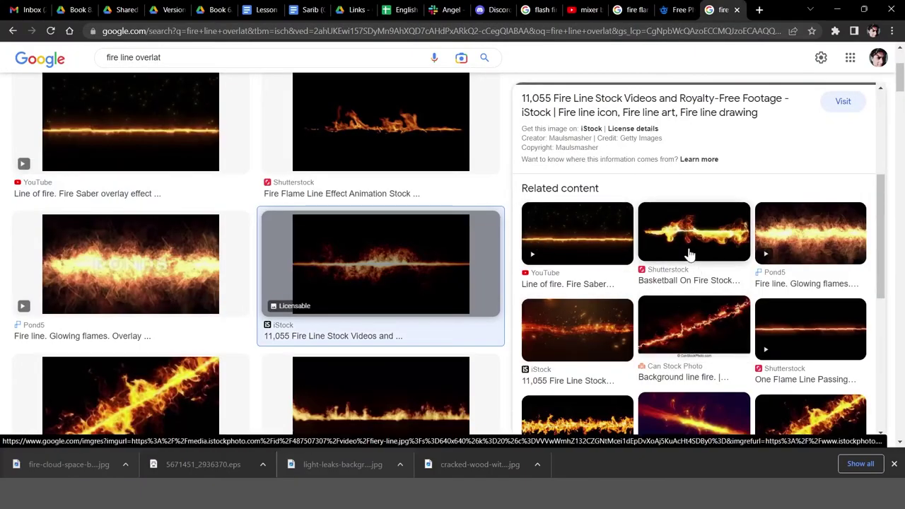
pyautogui.click(691, 253)
pyautogui.rightClick(662, 201)
pyautogui.click(703, 337)
# Paste the flame image into the poster and enlarge it across the bun
pyautogui.hotkey('alt', 'Tab')
pyautogui.hotkey('ctrl', 'v')
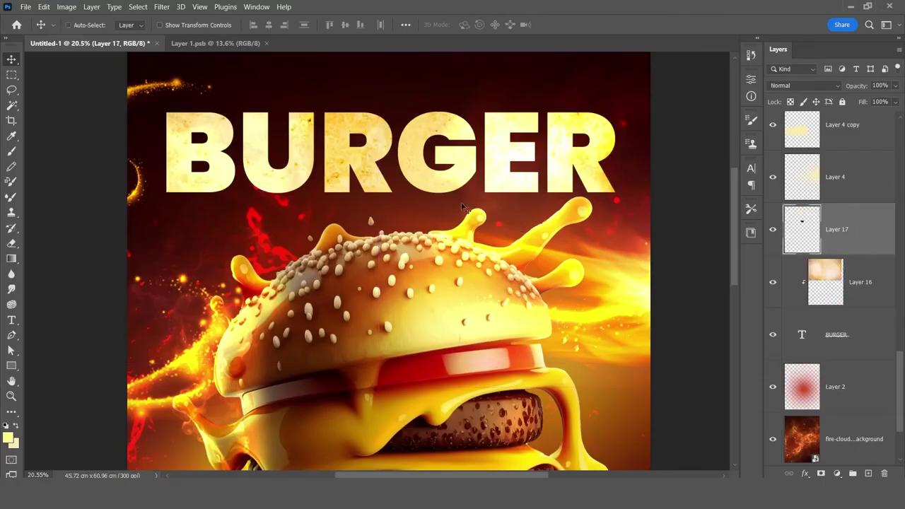
pyautogui.hotkey('ctrl', 'z')
pyautogui.scroll(5, 849, 184)
pyautogui.scroll(3, 852, 149)
pyautogui.hotkey('ctrl', 'v')
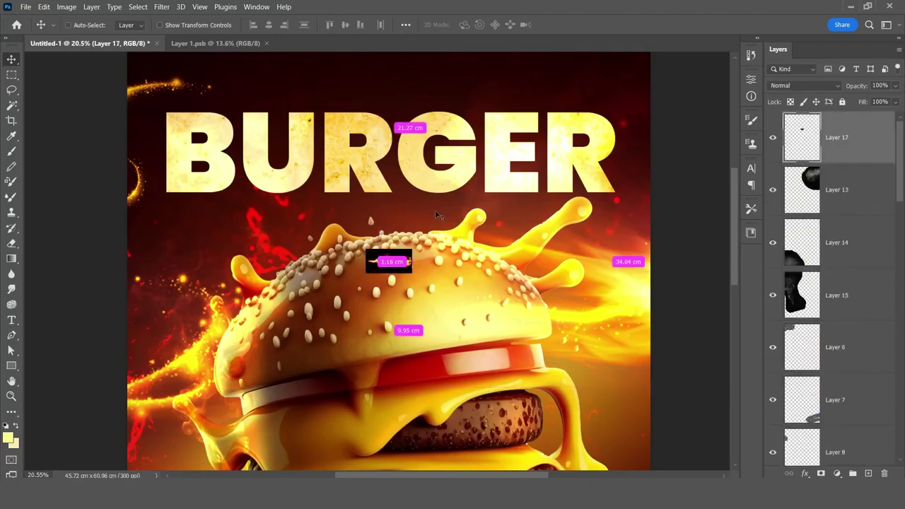
pyautogui.hotkey('ctrl', 't')
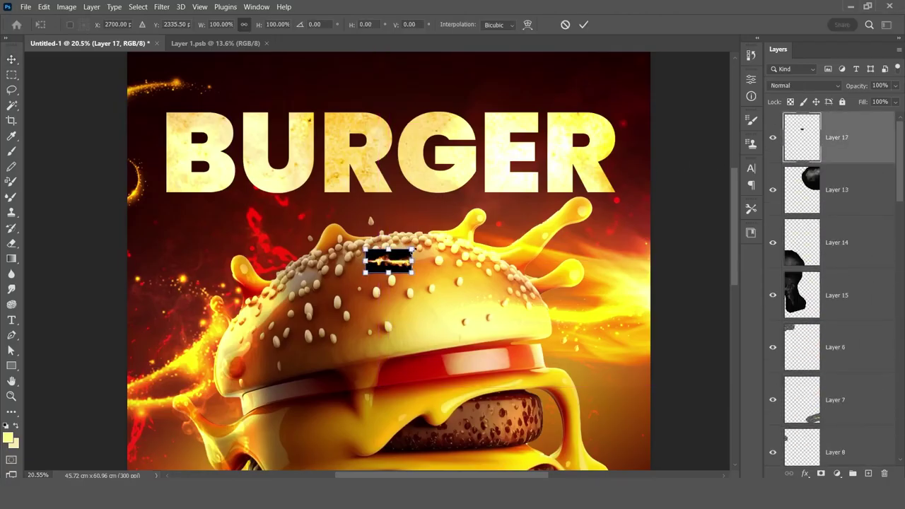
pyautogui.moveTo(412, 251); pyautogui.dragTo(532, 187)
pyautogui.press('Return')
# Blend the flame in Screen and place it beside the letters BU
pyautogui.click(807, 86)
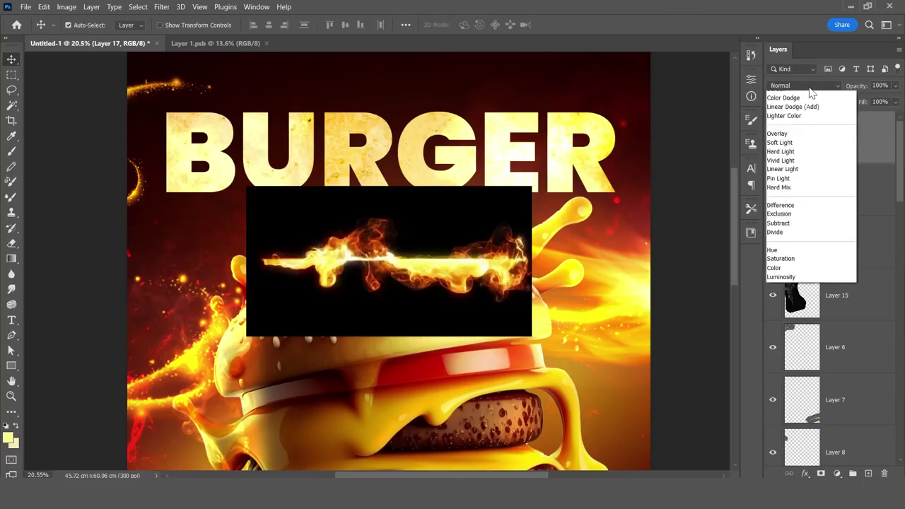
pyautogui.click(793, 182)
pyautogui.moveTo(413, 343); pyautogui.dragTo(241, 283)
pyautogui.moveTo(283, 250)
pyautogui.mouseDown()
pyautogui.moveTo(528, 250)
pyautogui.moveTo(195, 191)
pyautogui.mouseUp()
pyautogui.moveTo(156, 240); pyautogui.dragTo(203, 293)
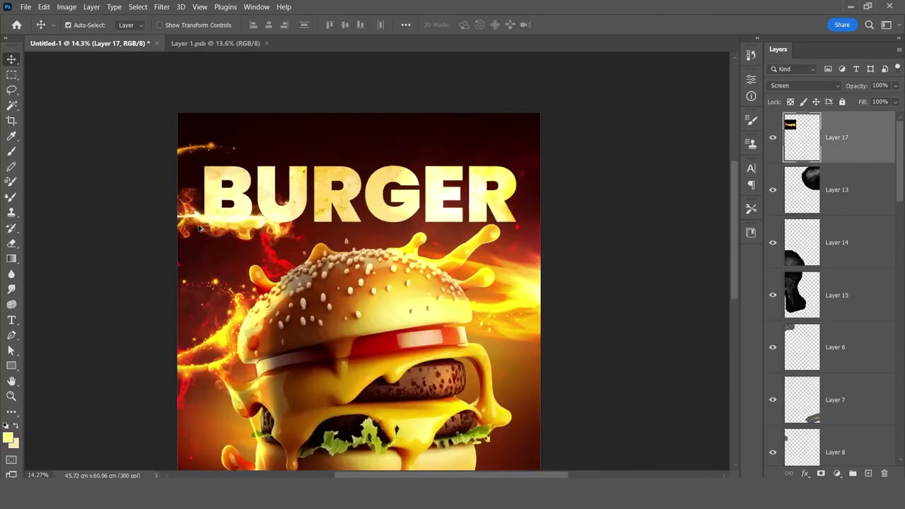
# Duplicate the flame layer and squash the copy into a thin streak
pyautogui.hotkey('ctrl', 'j')
pyautogui.hotkey('ctrl', 't')
pyautogui.moveTo(551, 132); pyautogui.dragTo(552, 208)
pyautogui.press('Return')
pyautogui.scroll(-2, 642, 134)
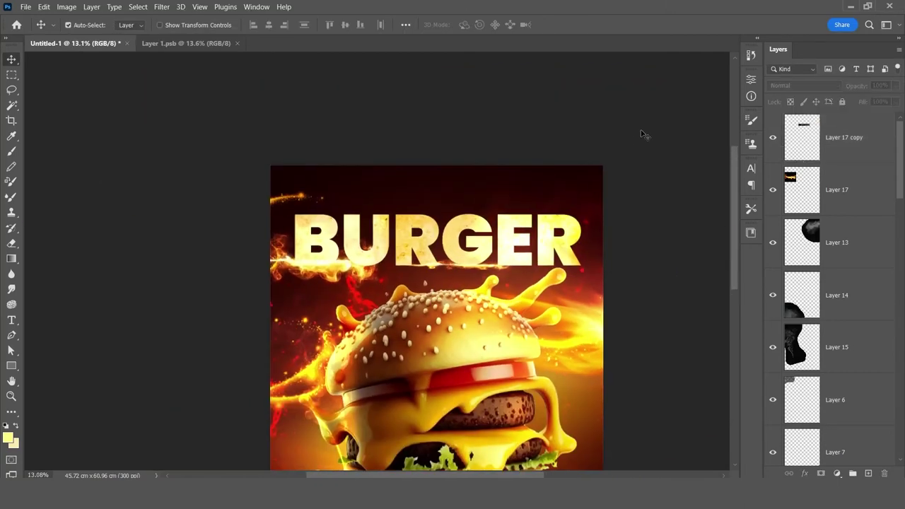
# Recolour the BURGER text to a warmer pale yellow
pyautogui.scroll(-2, 622, 149)
pyautogui.scroll(-5, 835, 283)
pyautogui.doubleClick(803, 387)
pyautogui.click(472, 25)
pyautogui.moveTo(541, 269); pyautogui.dragTo(541, 237)
pyautogui.moveTo(664, 400); pyautogui.dragTo(664, 384)
pyautogui.moveTo(550, 253); pyautogui.dragTo(557, 244)
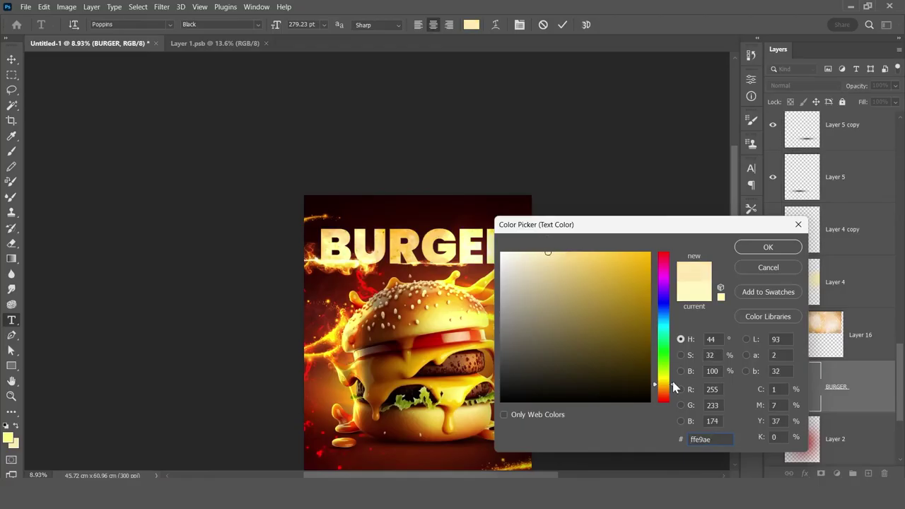
pyautogui.press('Return')
pyautogui.click(11, 59)
# Flatten a fire streak copy and position it above the BURGER title
pyautogui.scroll(2, 439, 258)
pyautogui.scroll(2, 438, 258)
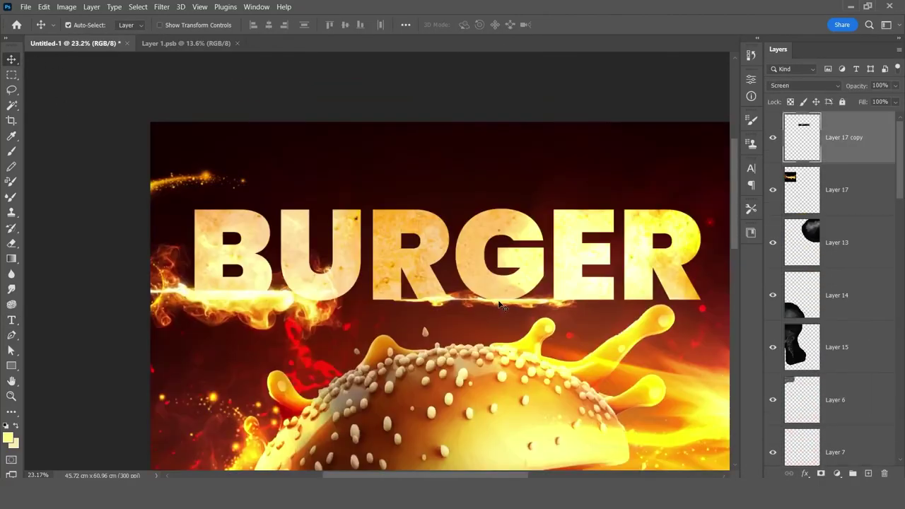
pyautogui.hotkey('ctrl', 't')
pyautogui.moveTo(500, 305); pyautogui.dragTo(349, 174)
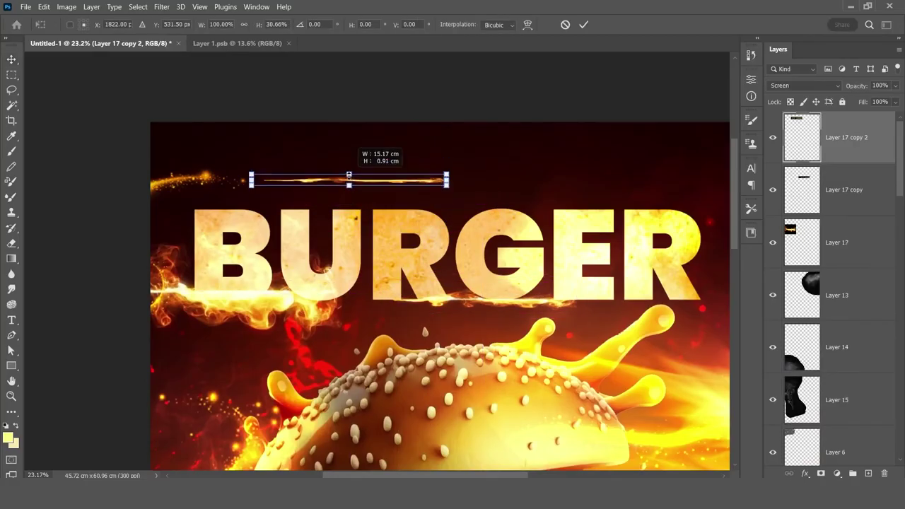
pyautogui.press('Return')
pyautogui.moveTo(323, 239)
pyautogui.mouseDown()
pyautogui.moveTo(295, 239)
pyautogui.moveTo(560, 239)
pyautogui.mouseUp()
# Flip the right fire streak horizontally
pyautogui.hotkey('ctrl', 't')
pyautogui.rightClick(572, 182)
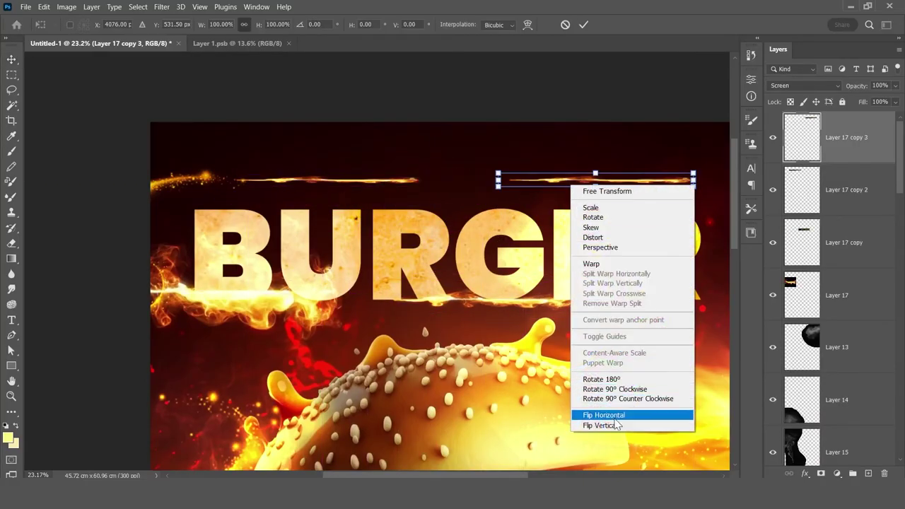
pyautogui.click(617, 416)
pyautogui.press('Return')
pyautogui.write('THE SPICY')
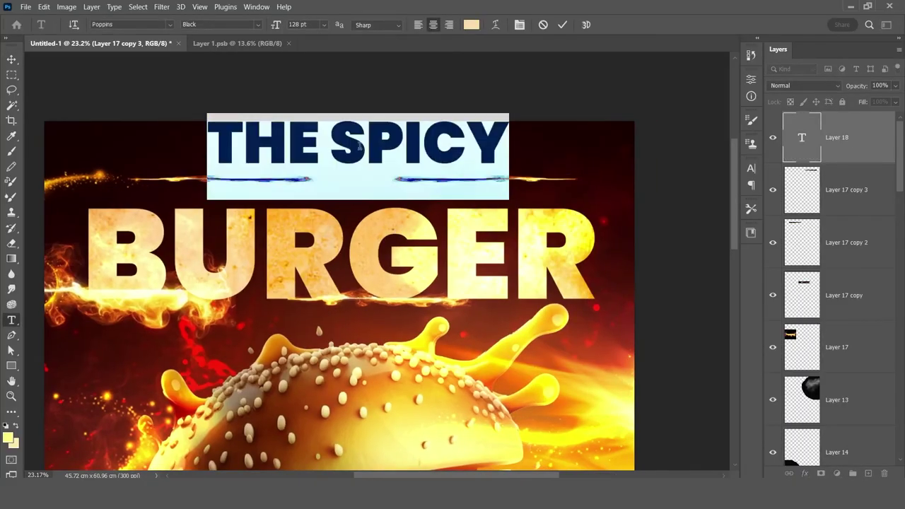
# Type HOTT, shrink it to about 38% and centre it between the fire streaks
pyautogui.write('HOT')
pyautogui.hotkey('ctrl', 't')
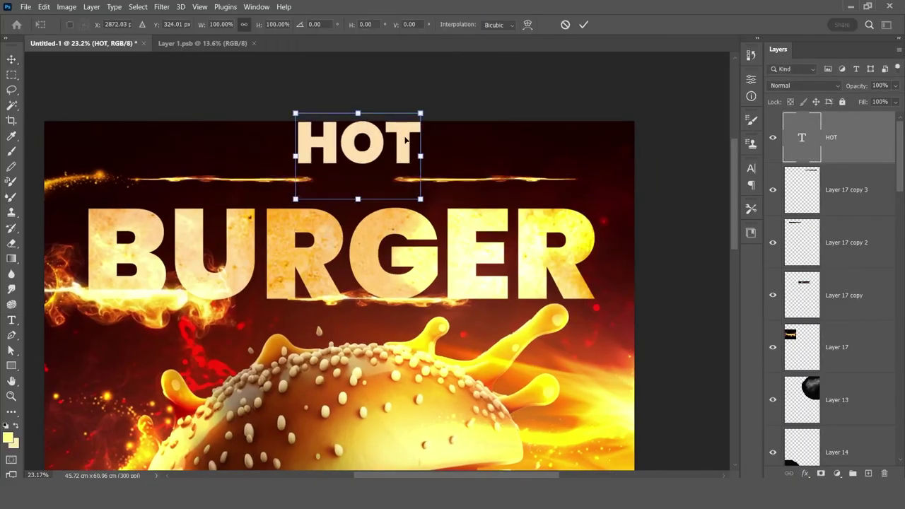
pyautogui.write('T')
pyautogui.moveTo(439, 113)
pyautogui.mouseDown()
pyautogui.moveTo(387, 145)
pyautogui.moveTo(418, 152)
pyautogui.mouseUp()
pyautogui.press('Return')
pyautogui.moveTo(414, 177); pyautogui.dragTo(416, 177)
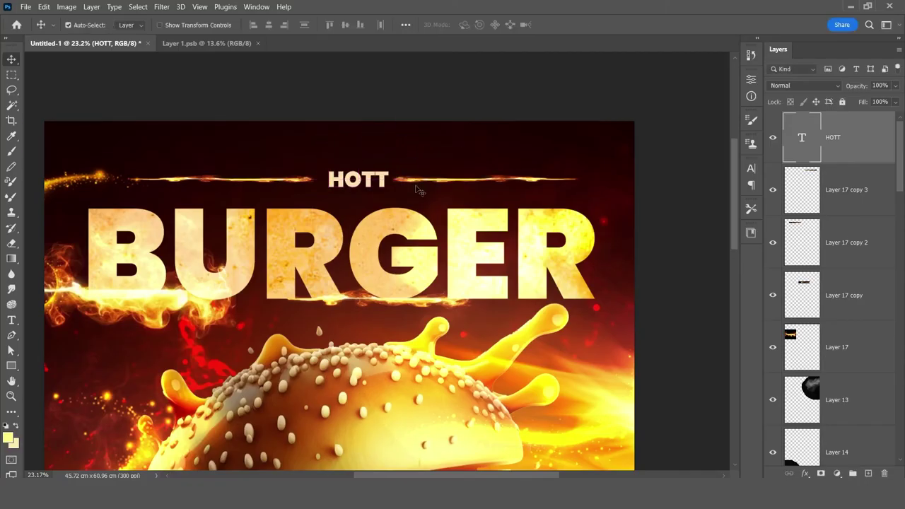
pyautogui.scroll(-3, 566, 227)
pyautogui.scroll(1, 463, 327)
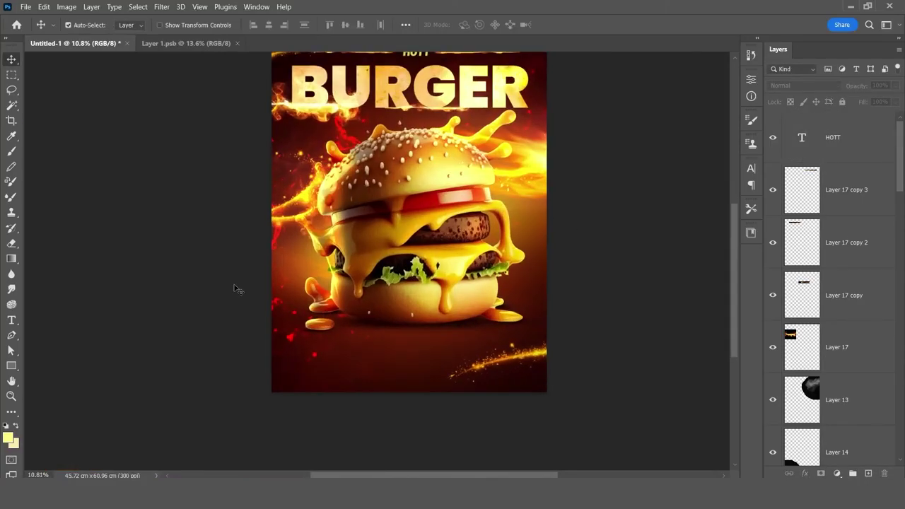